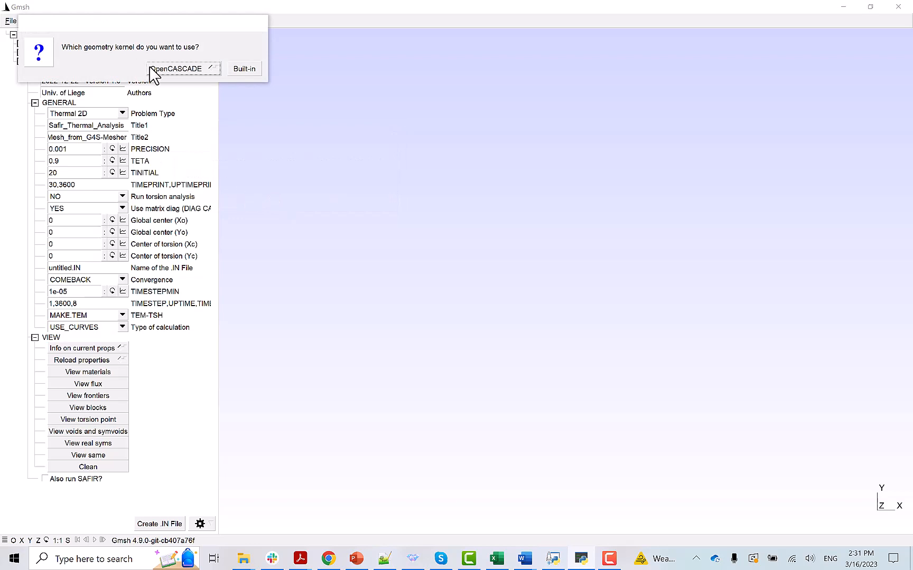
Choose OpenCASCADE as the geometry kernel for the 2DFrame.geo model.
click(178, 69)
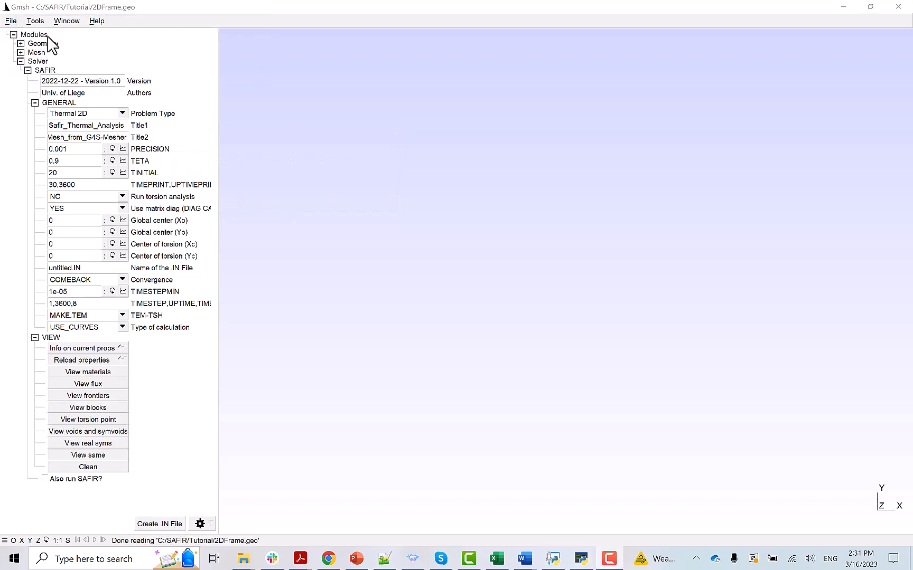
Check the Tutorial folder for ThermalConcrete.TEM, ThermalSteel.TEM and 2DFrame.geo, leaving the new-file dialog without saving.
click(11, 24)
click(17, 33)
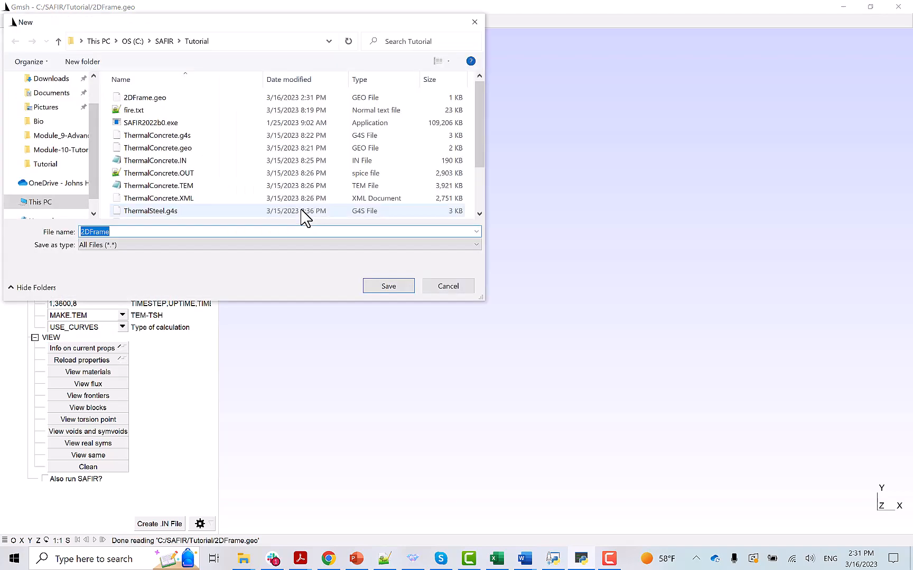
click(186, 188)
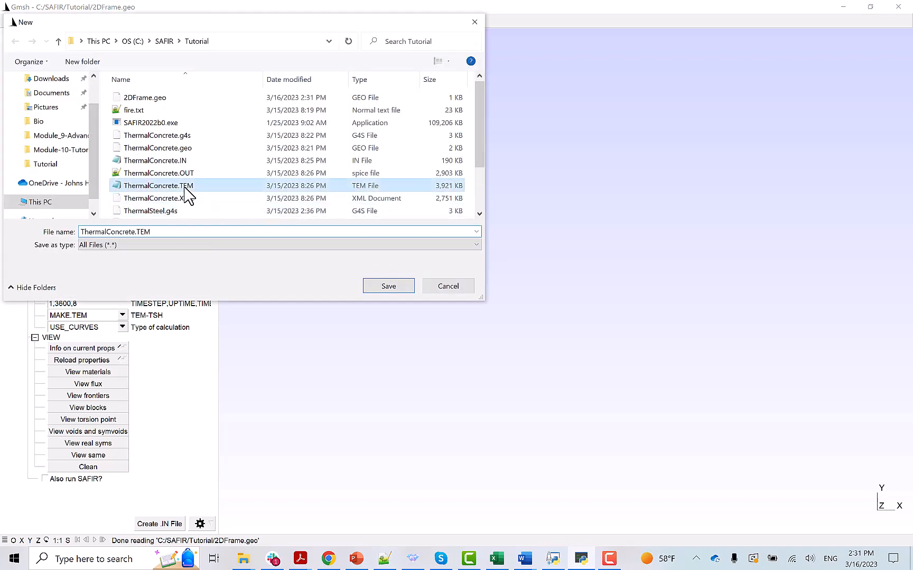
click(480, 214)
click(479, 214)
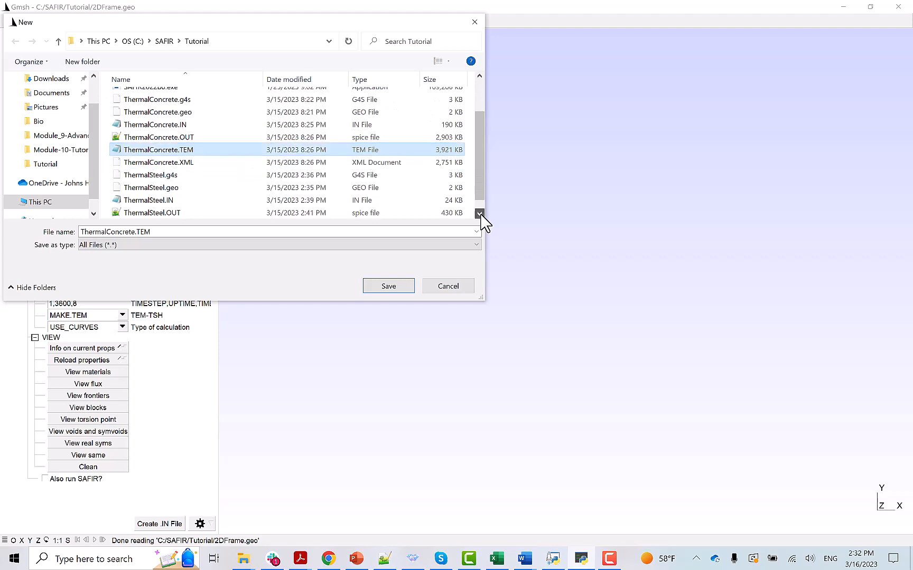
click(480, 214)
click(190, 201)
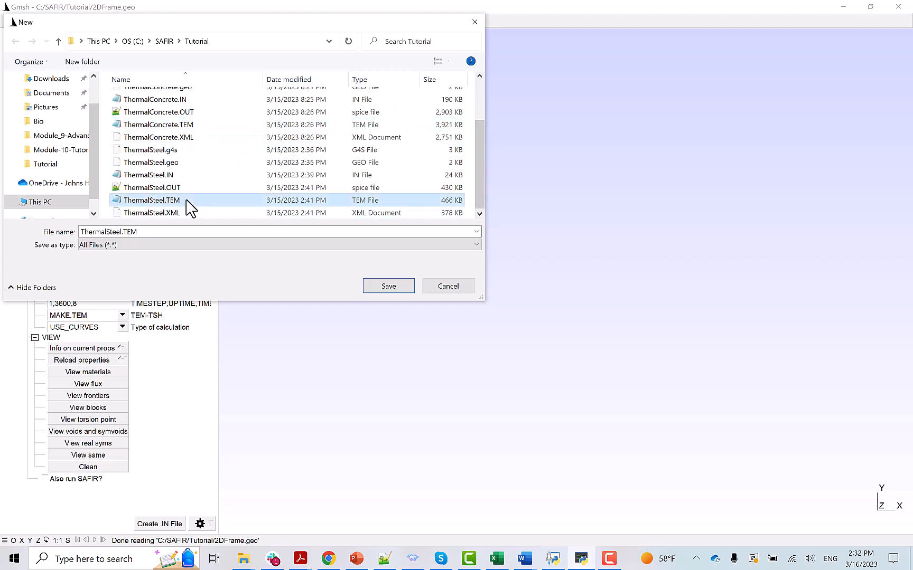
scroll(219, 190, up, 2)
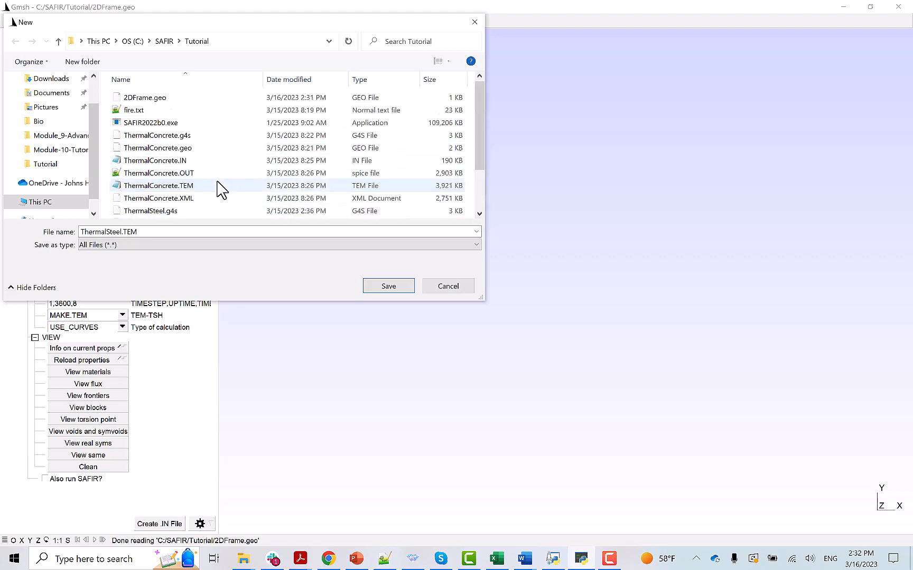
click(149, 98)
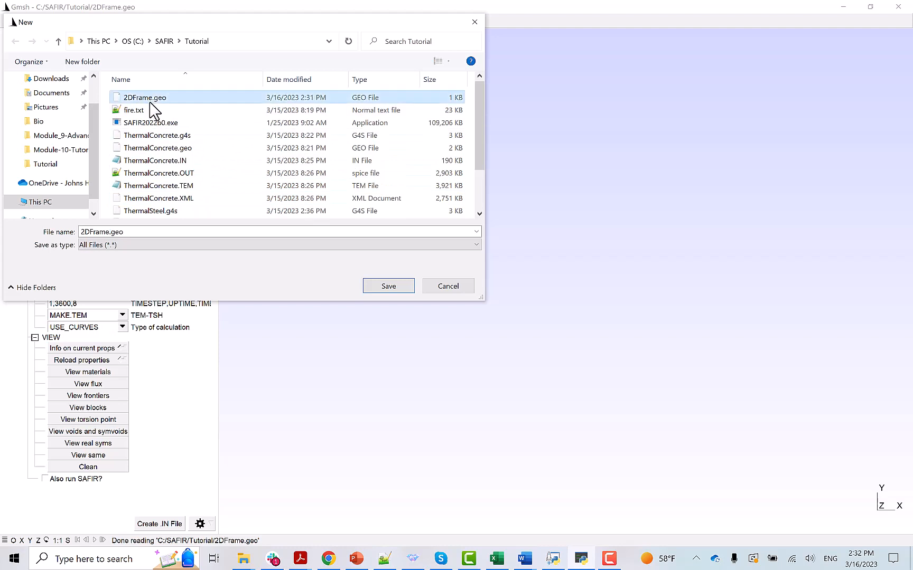
click(455, 288)
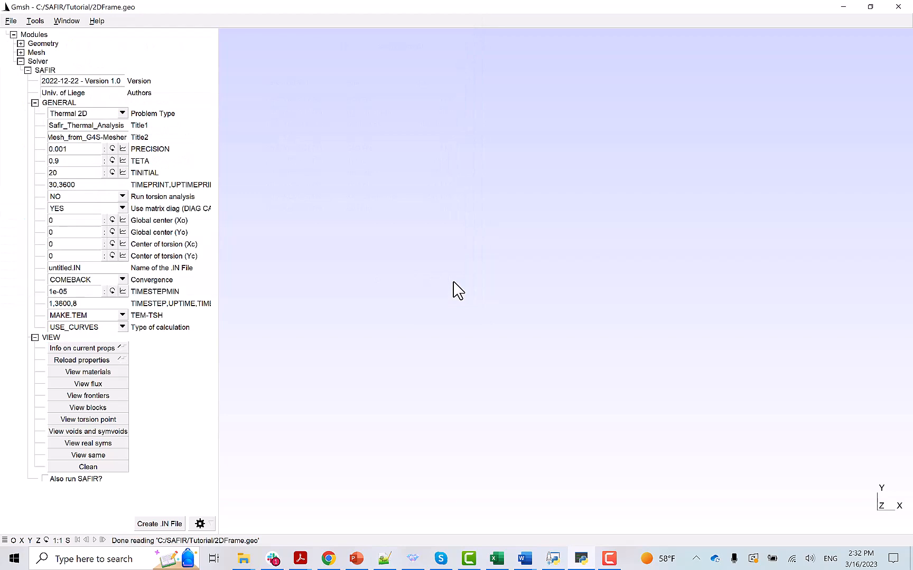
Add an elementary geometry point at the origin (0, 0, 0) with a prescribed mesh size of 0.2.
click(21, 43)
click(27, 52)
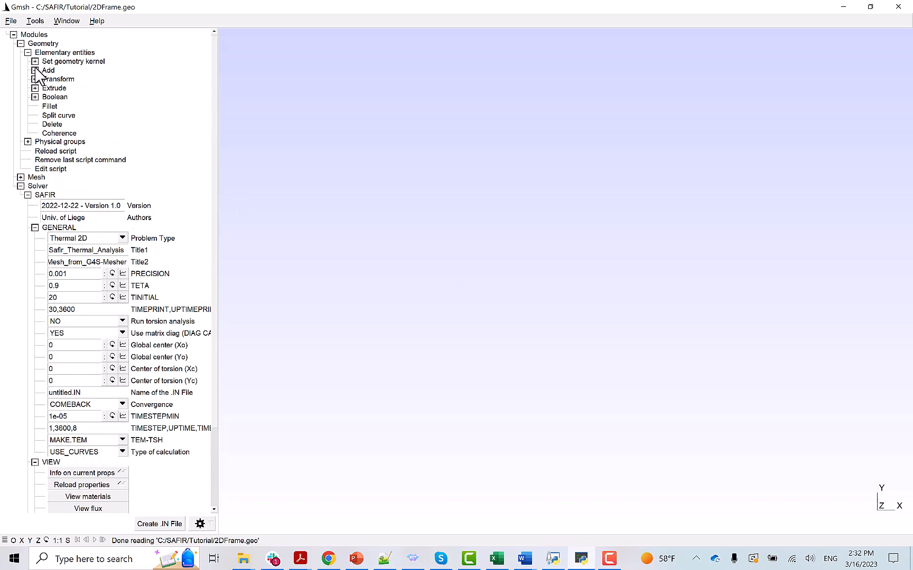
click(35, 70)
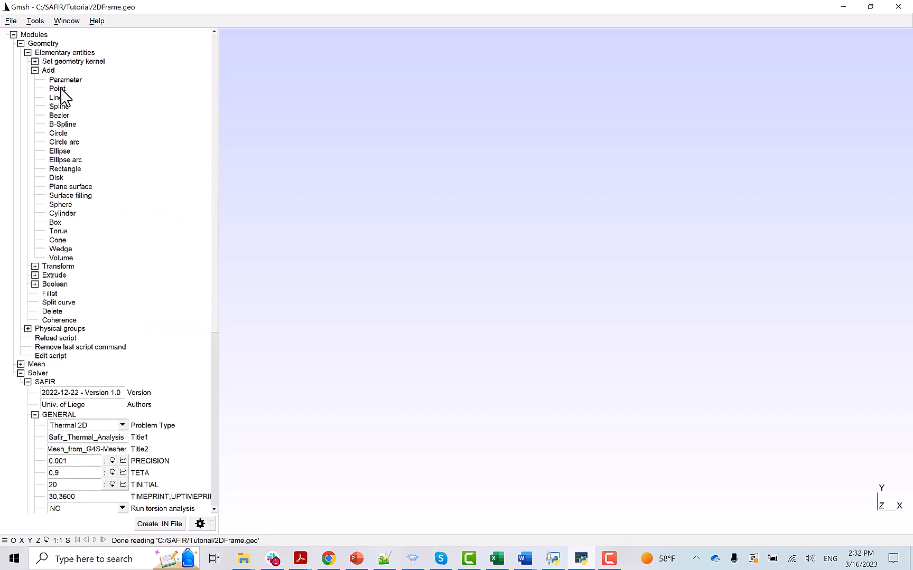
click(58, 89)
click(236, 153)
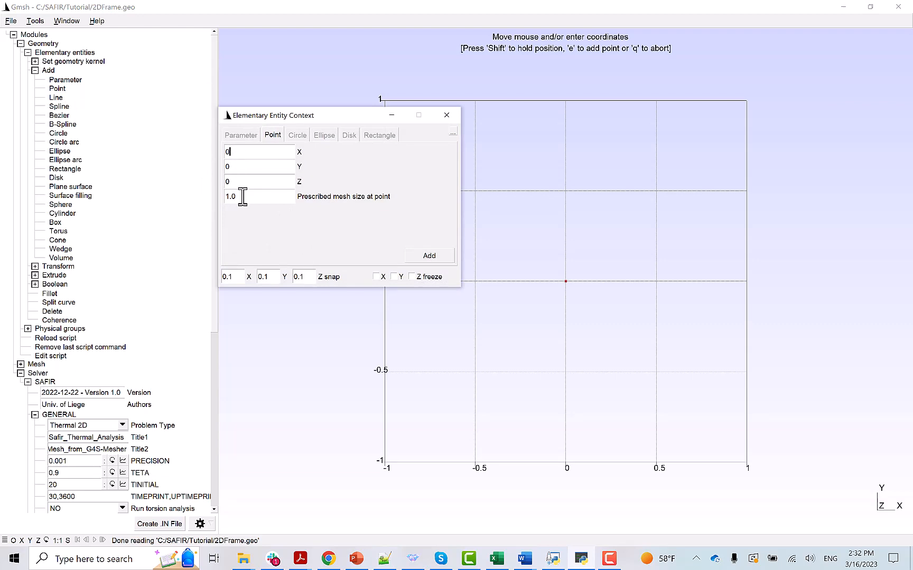
drag(243, 196, 228, 196)
text(0.2)
click(416, 257)
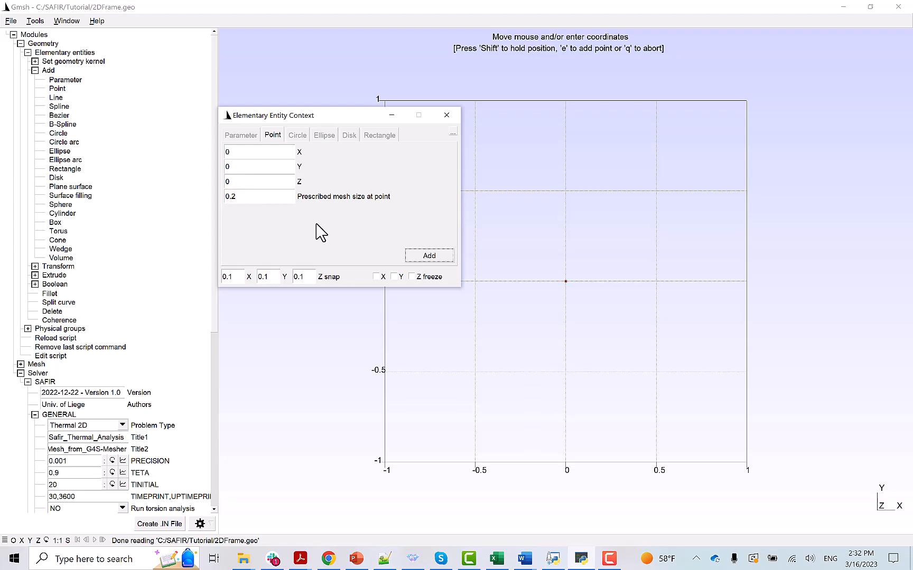
Add points at (0, 3, 0) and (8, 3, 0) with the same 0.2 mesh size.
double_click(247, 167)
key(BackSpace)
text(3)
click(416, 256)
click(239, 153)
key(BackSpace)
text(8)
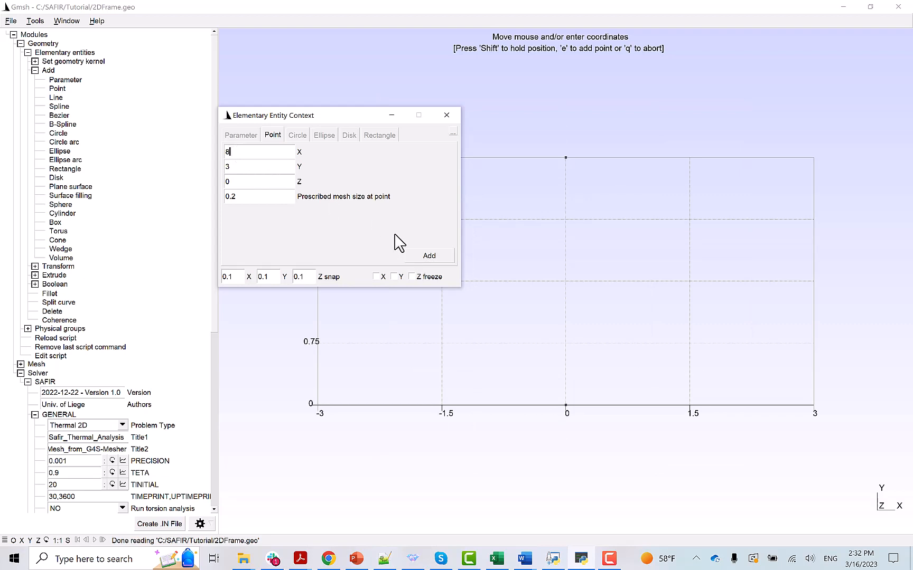
click(428, 256)
Add the fourth point at (8, 0, 0) and end point creation.
click(242, 167)
key(BackSpace)
text(0)
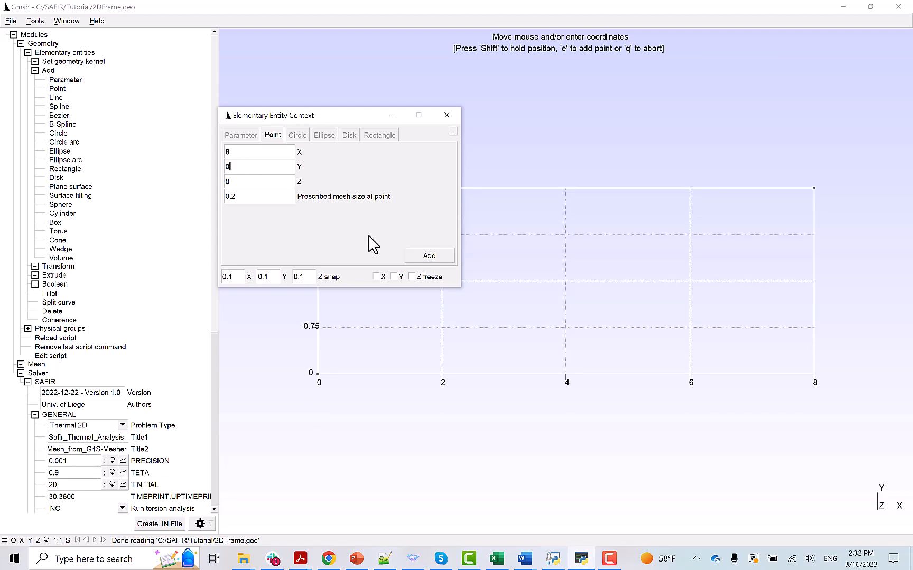
click(428, 258)
click(447, 115)
key(q)
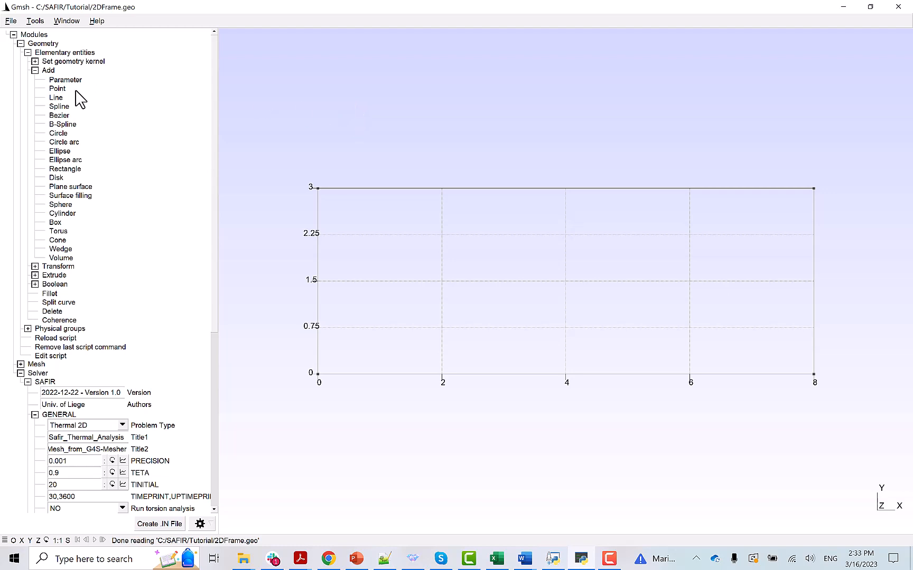
Draw the frame as three lines running from (0, 0) to (0, 3), to (8, 3) and to (8, 0).
click(56, 97)
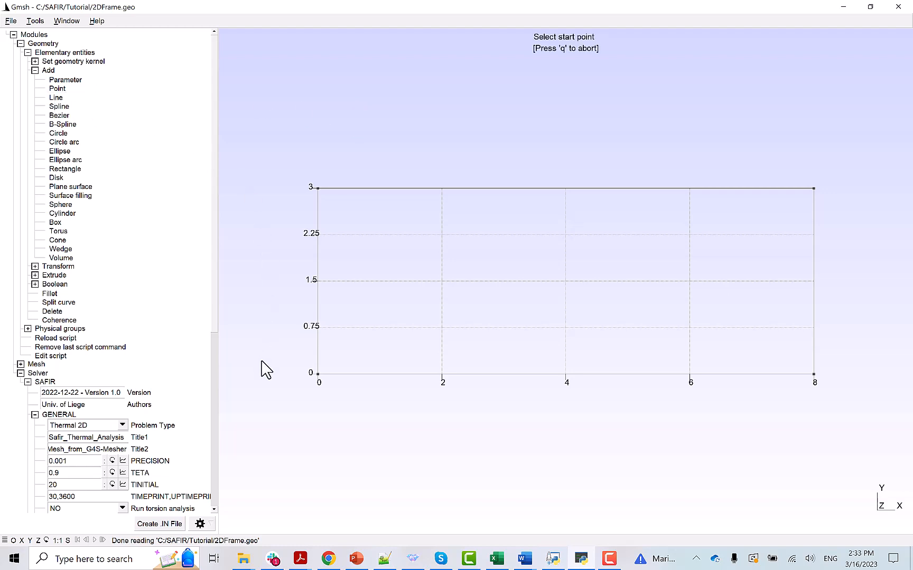
click(318, 374)
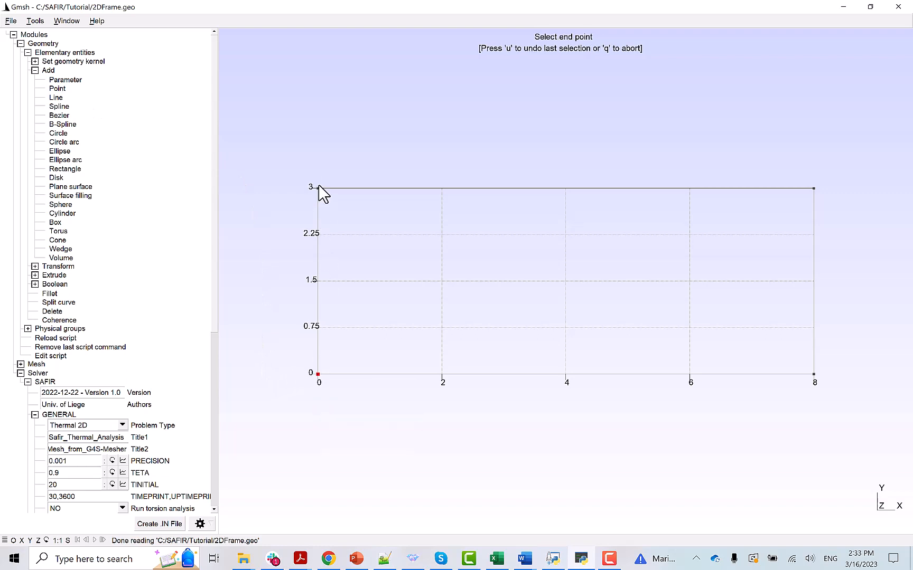
click(317, 188)
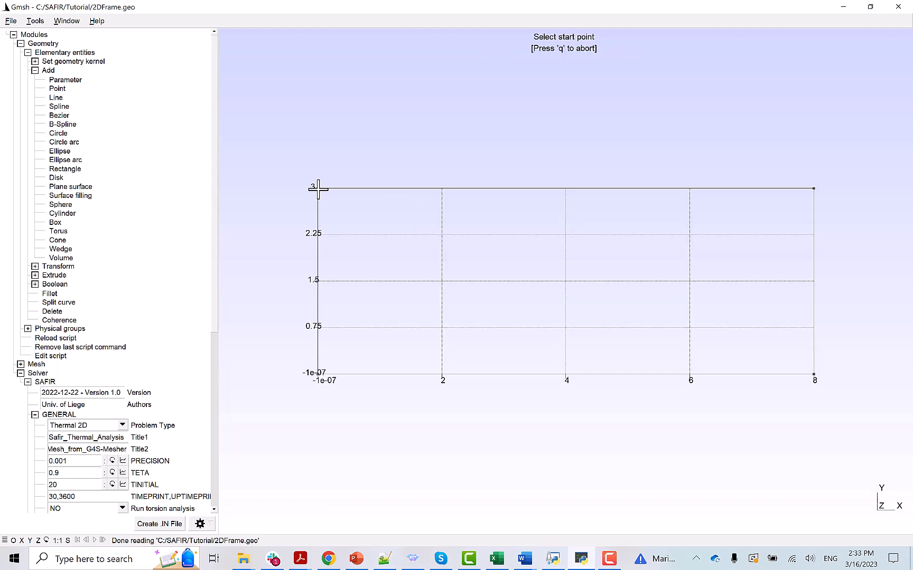
click(318, 188)
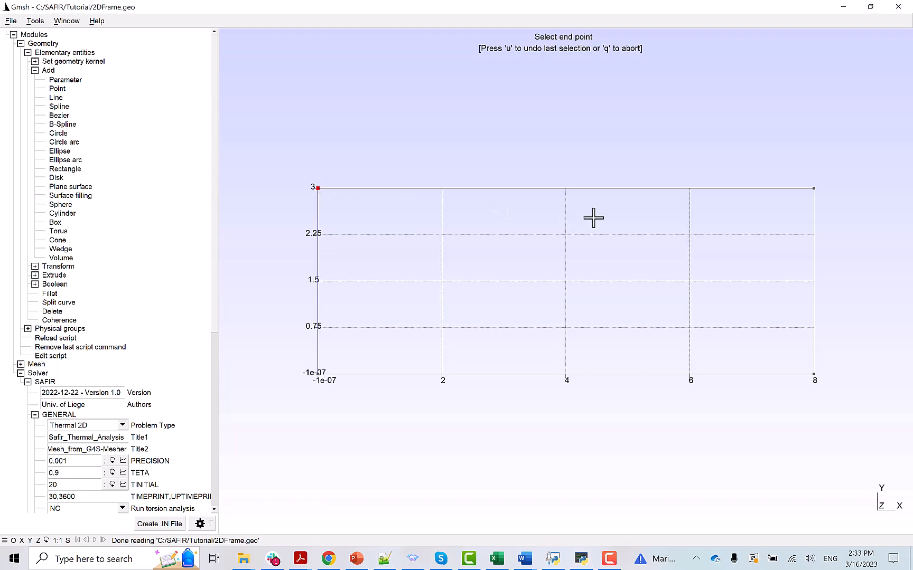
click(814, 188)
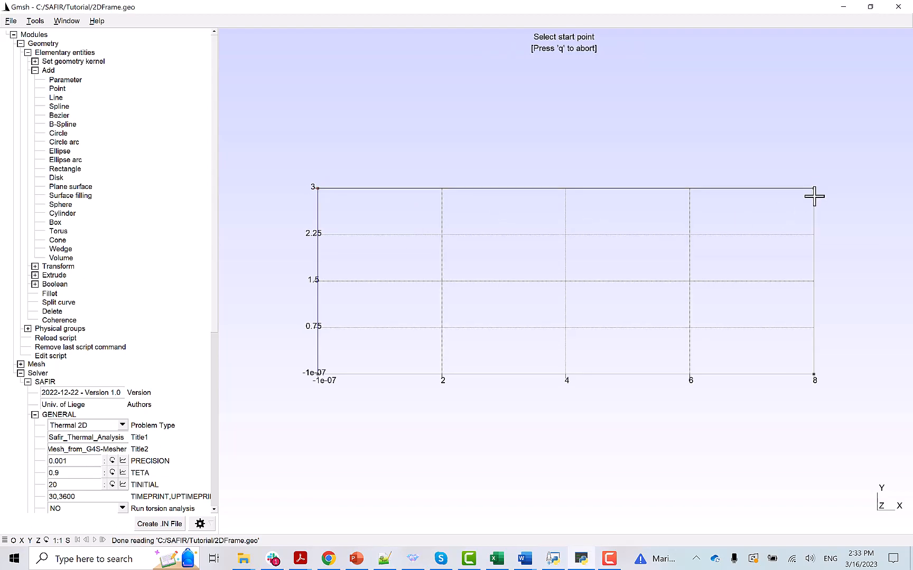
click(814, 190)
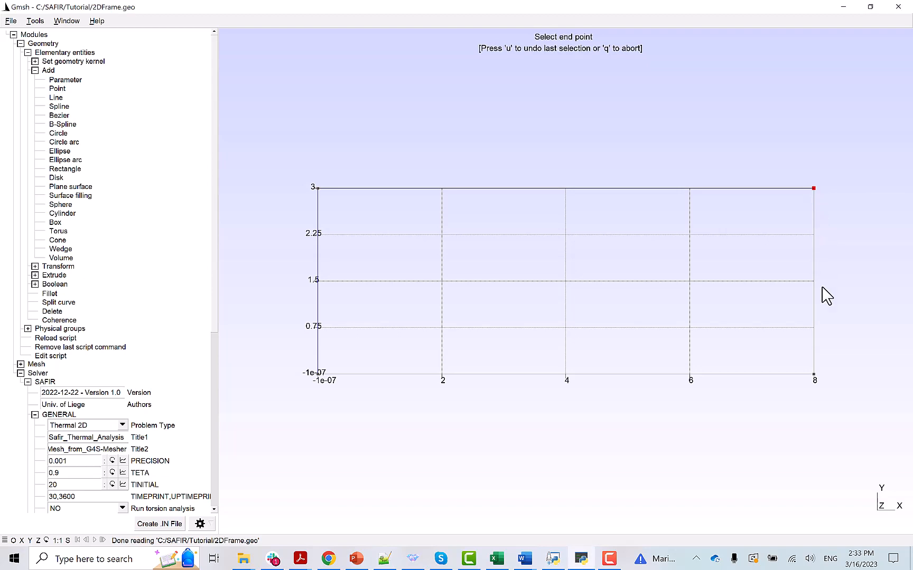
click(813, 374)
key(q)
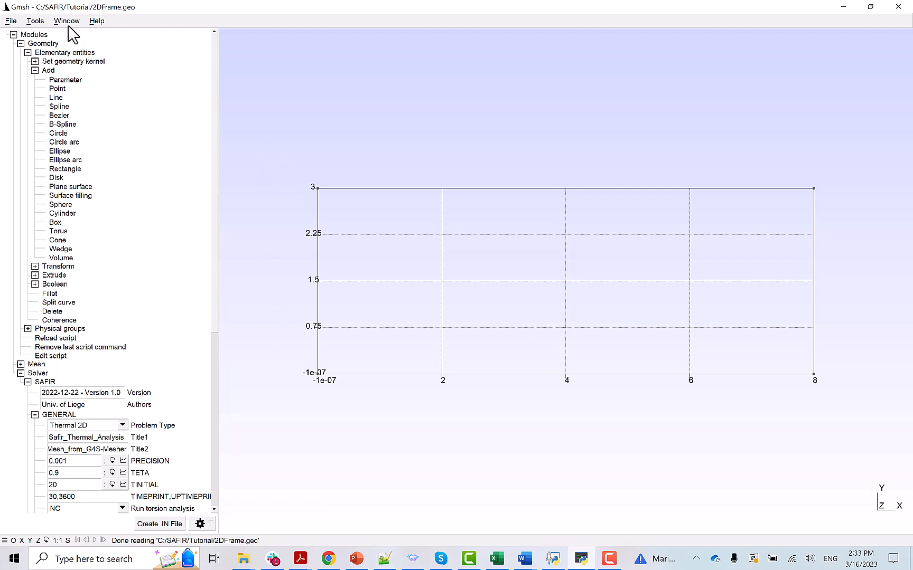
Show the direction arrows on the frame lines by setting the geometry tangents display size to 65.
click(35, 22)
click(37, 34)
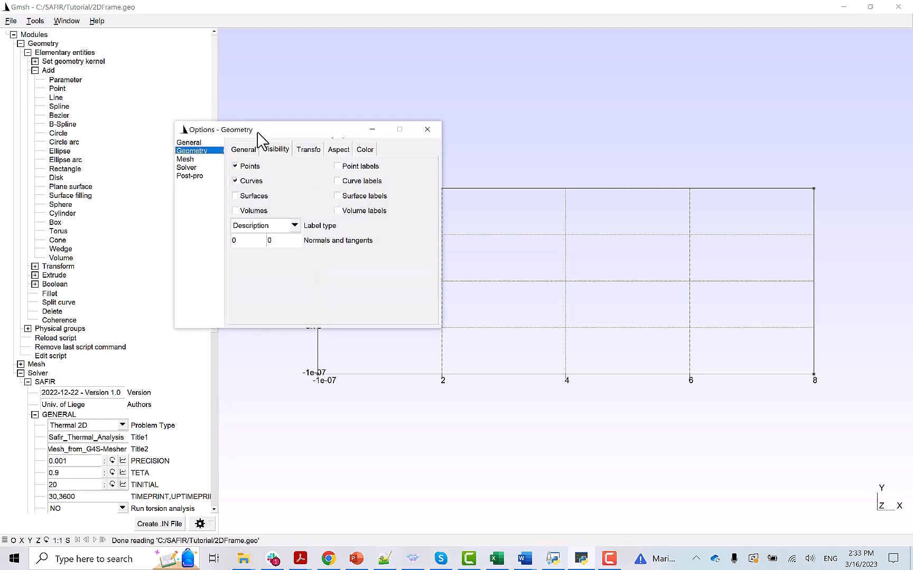
drag(273, 241, 295, 240)
drag(299, 130, 255, 152)
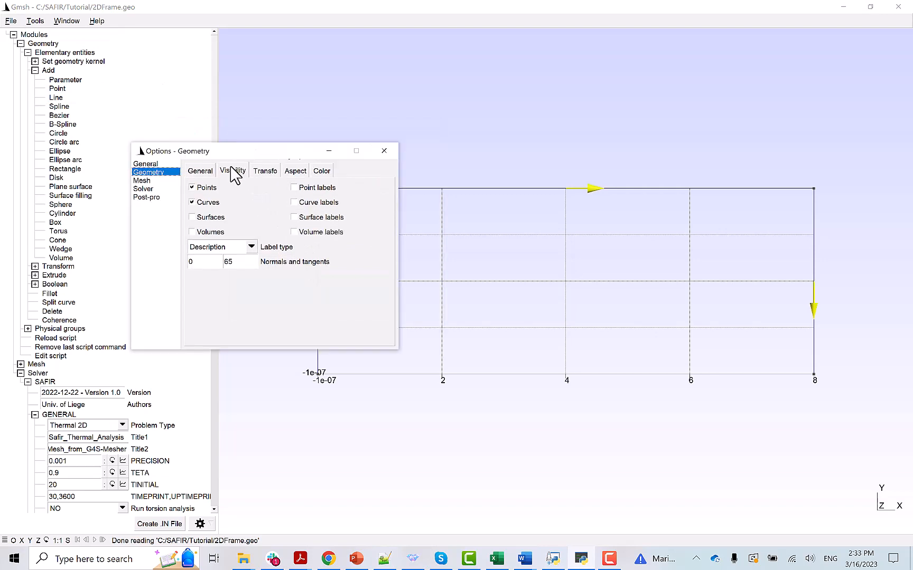
click(360, 170)
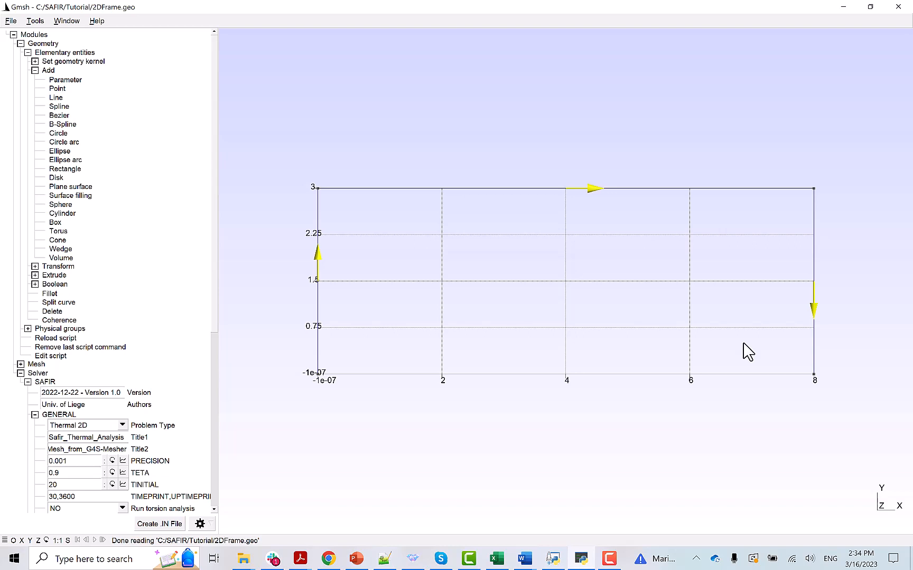
Set the SAFIR problem type to Structural 2D and name the input file 2DFrame.IN.
click(20, 44)
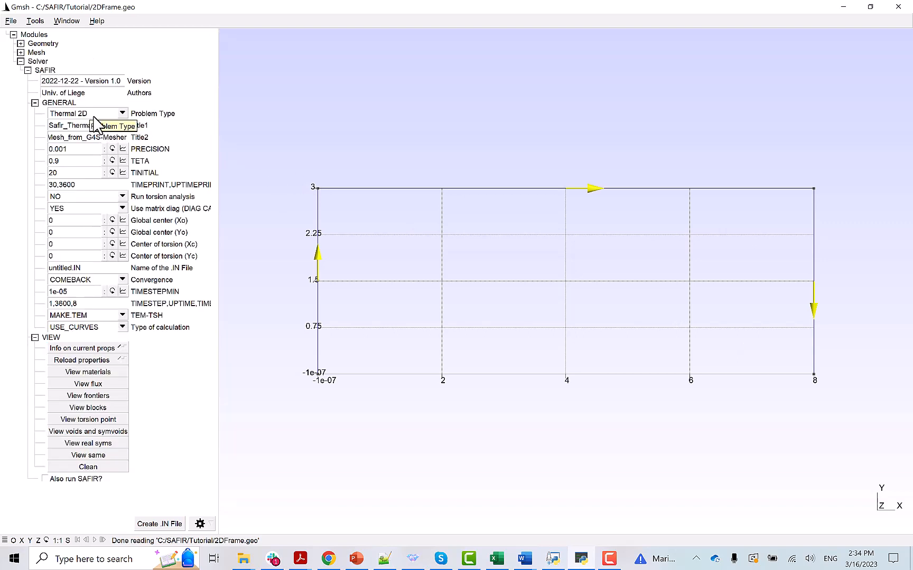
click(125, 114)
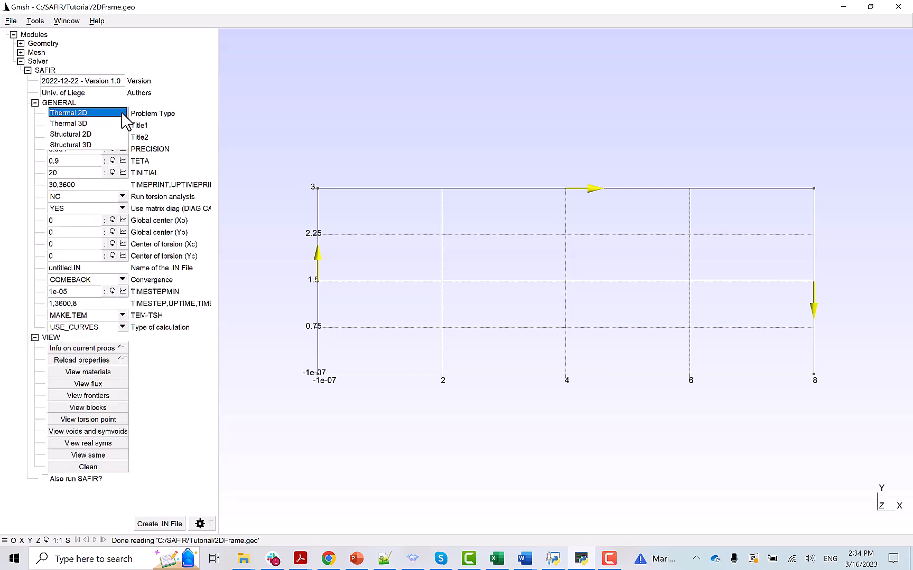
click(88, 136)
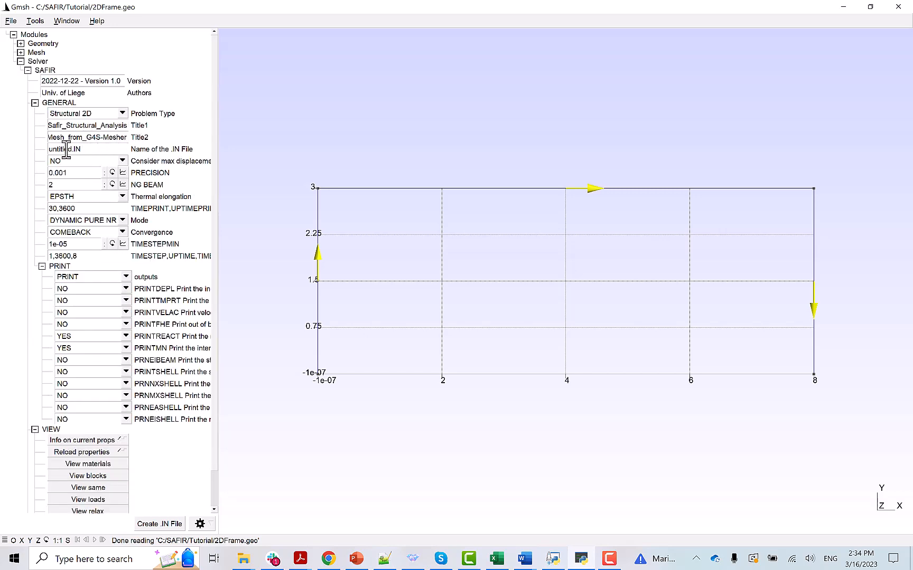
drag(72, 150, 46, 149)
text(2DFrame)
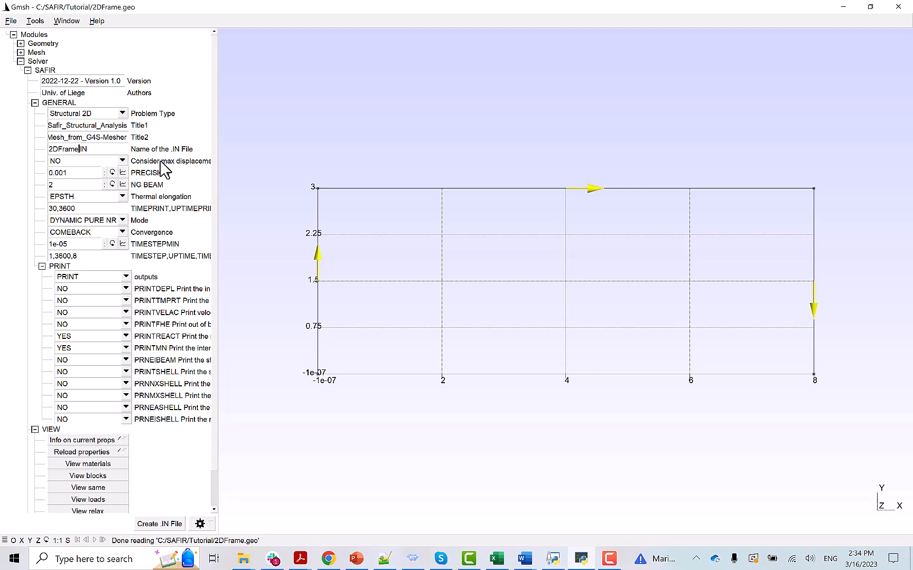
Set PRECISION to 0.01 and TIMEPRINT,UPTIMEPRINT to 30,7200, keeping the DYNAMIC PURE NR mode.
click(66, 173)
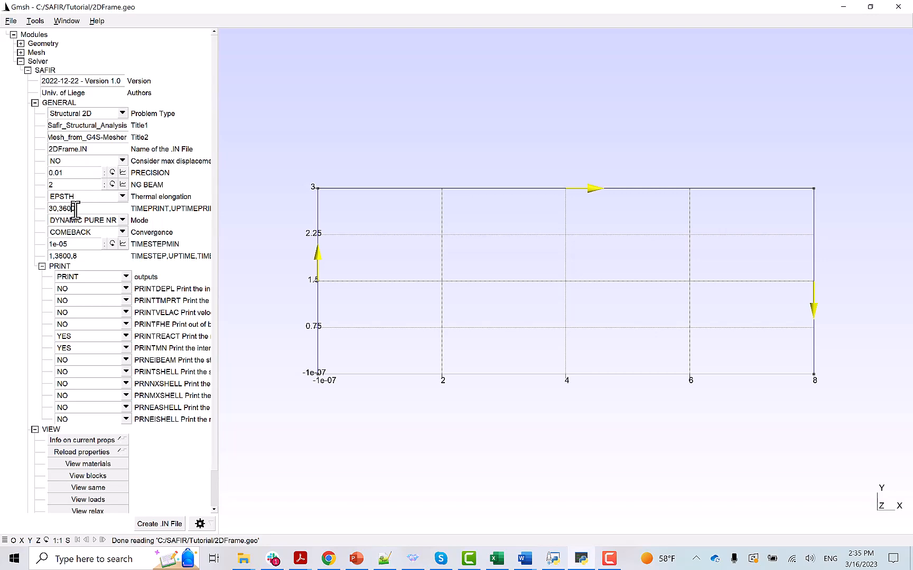
drag(67, 209, 58, 211)
text(72)
click(123, 221)
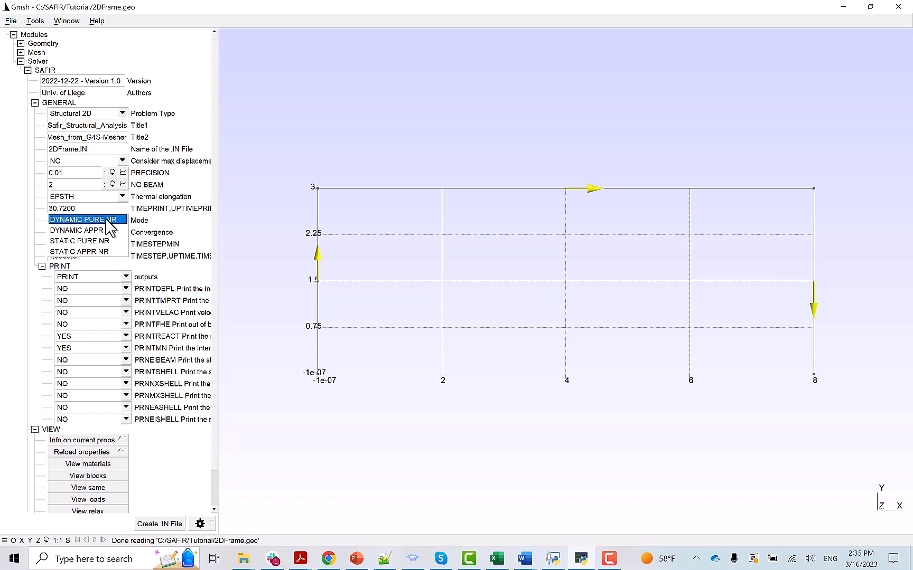
click(107, 221)
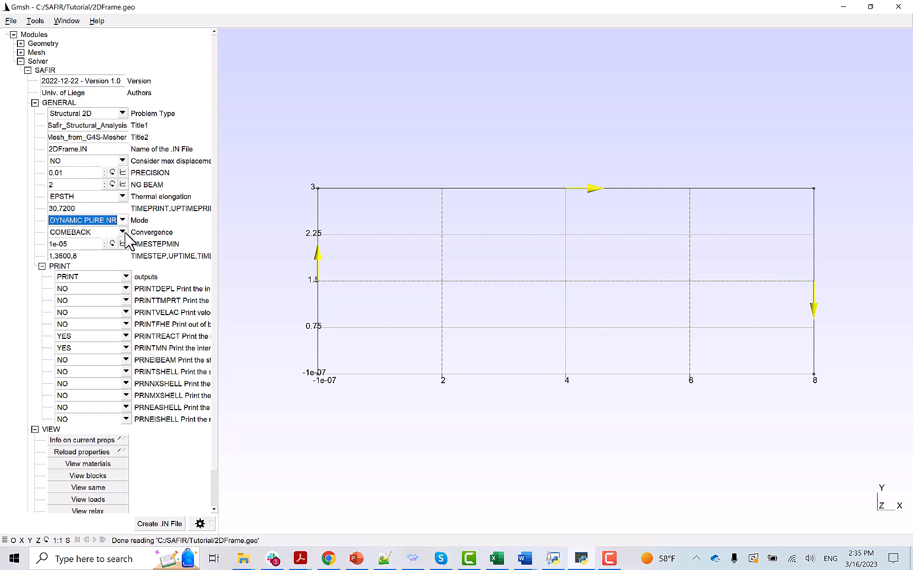
Set TIMESTEPMIN to 0.001 and the TIMESTEP,UPTIME values to 1,7200,128.
click(90, 243)
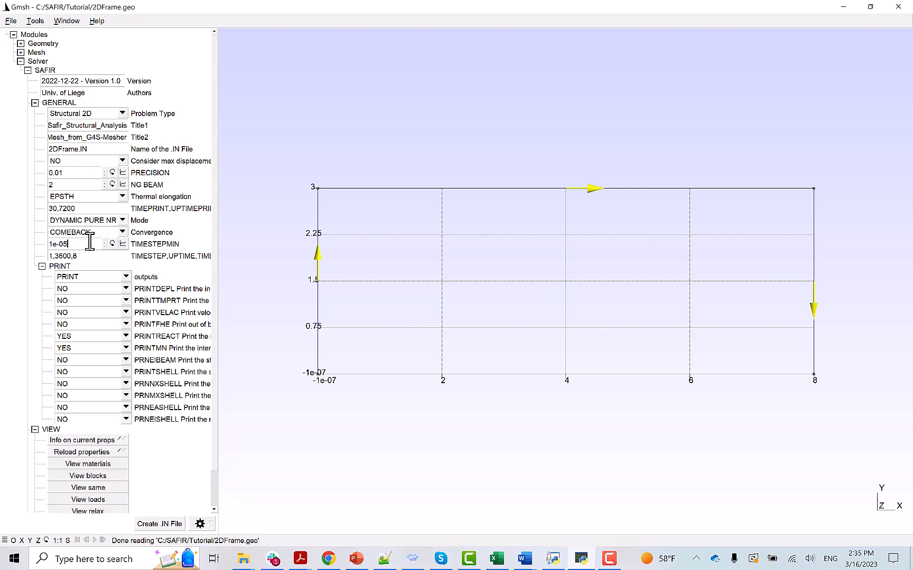
key(BackSpace)
text(3)
click(56, 257)
drag(55, 256, 63, 256)
text(72)
double_click(78, 258)
text(10)
Create a physical point group named support containing the base points of both columns.
click(21, 44)
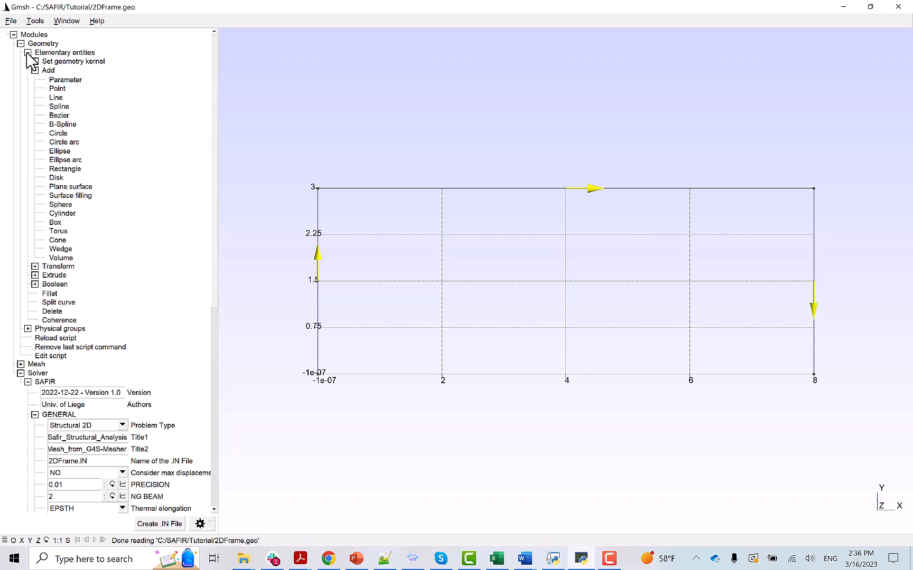
click(28, 53)
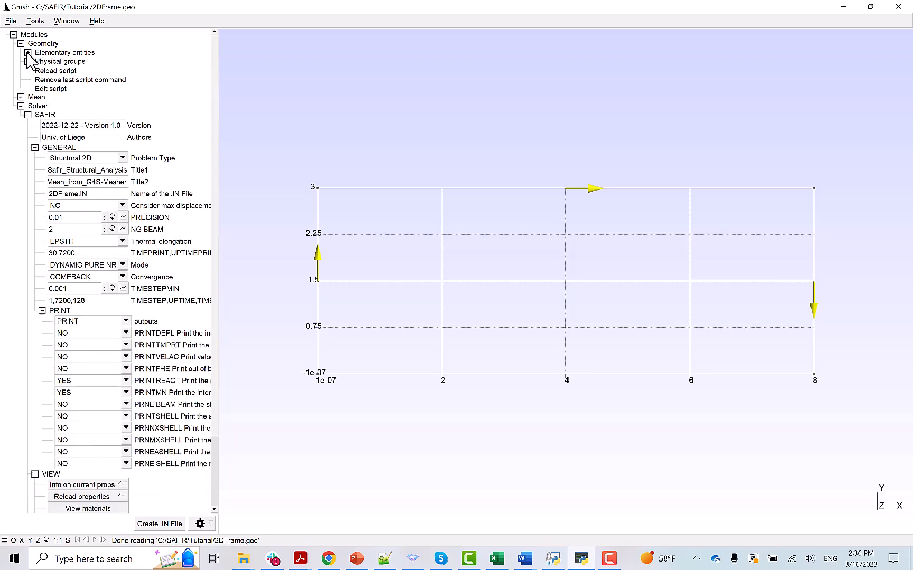
click(28, 62)
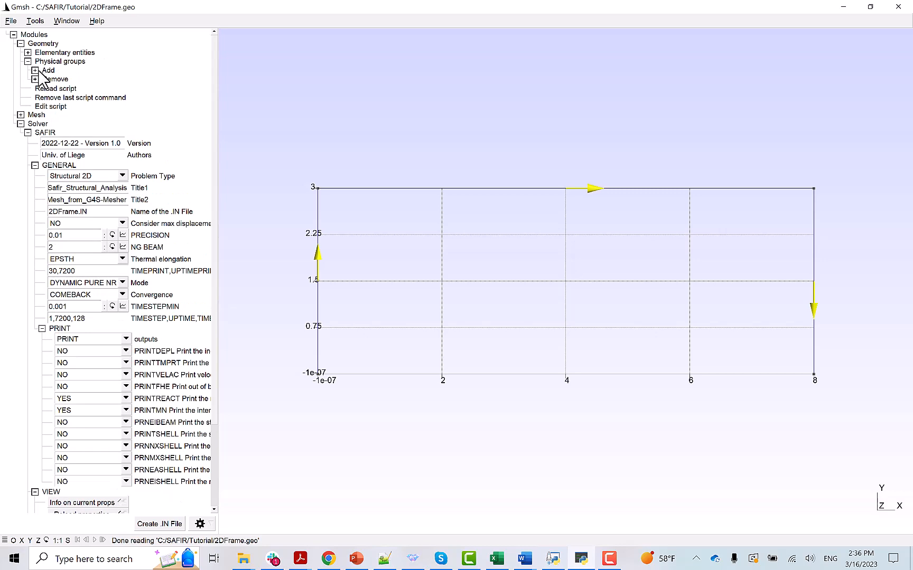
click(34, 71)
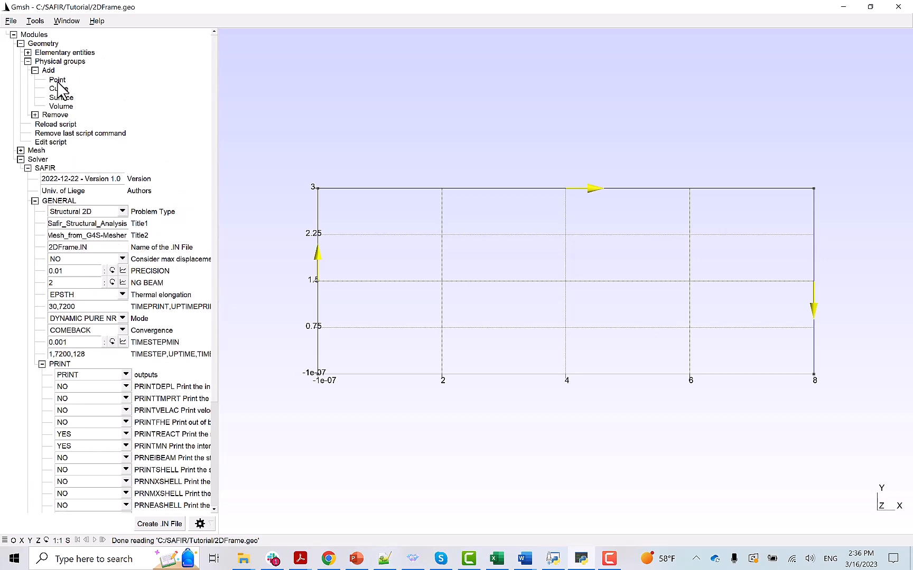
click(57, 81)
click(251, 168)
text(support)
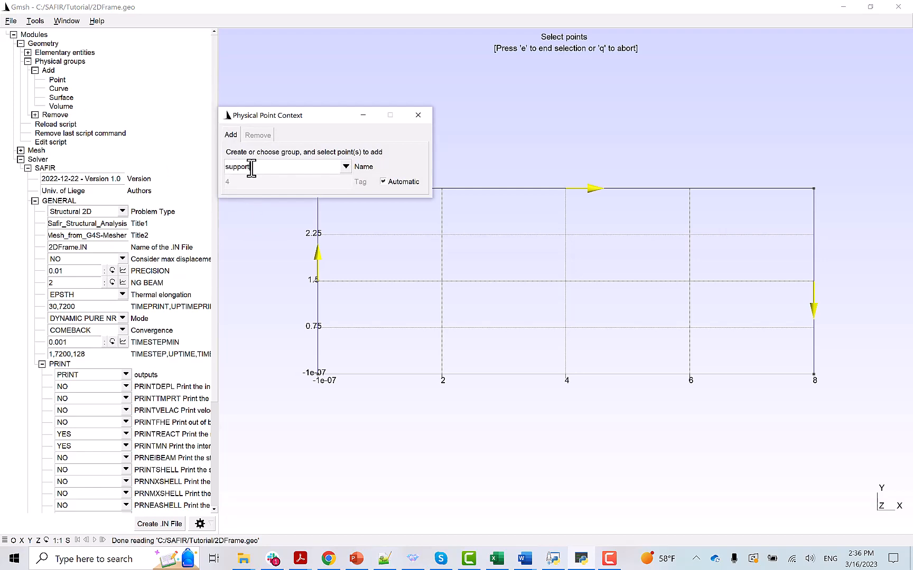
click(317, 374)
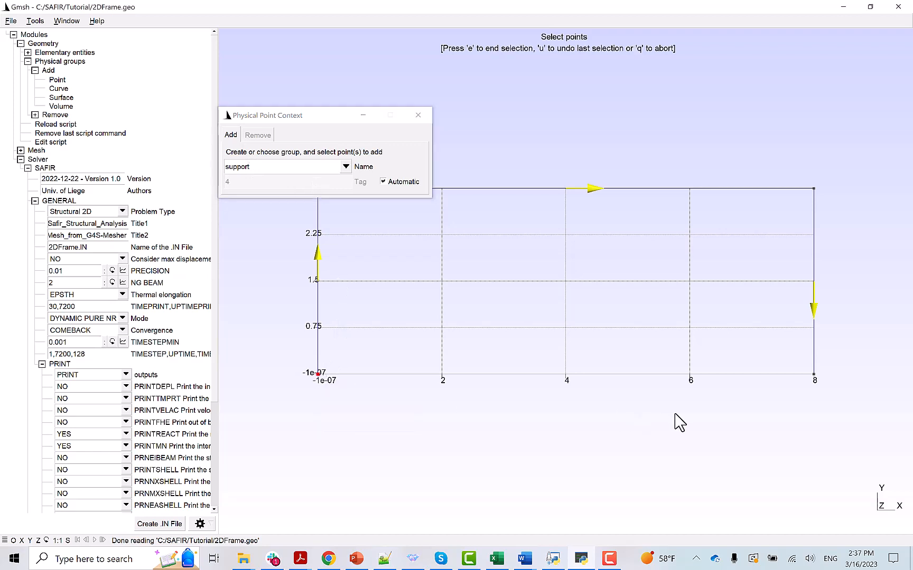
click(813, 375)
key(e)
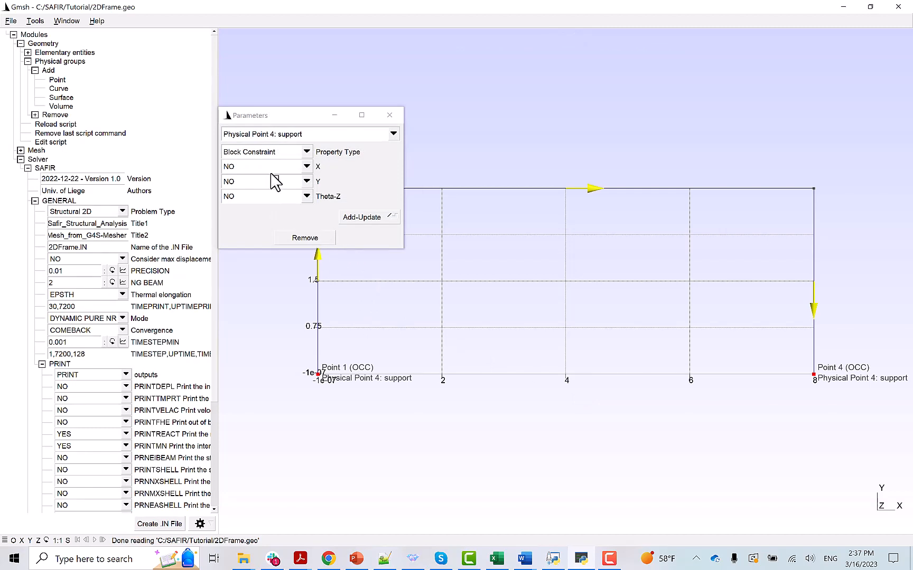
Add a Block Constraint to the support group with X, Y and Theta-Z all set to F0.
click(306, 167)
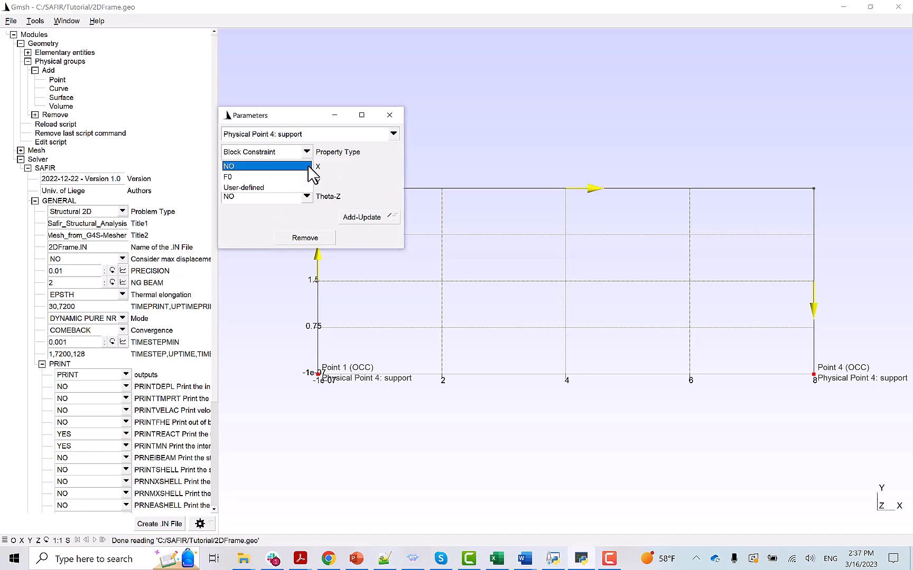
click(257, 177)
click(307, 181)
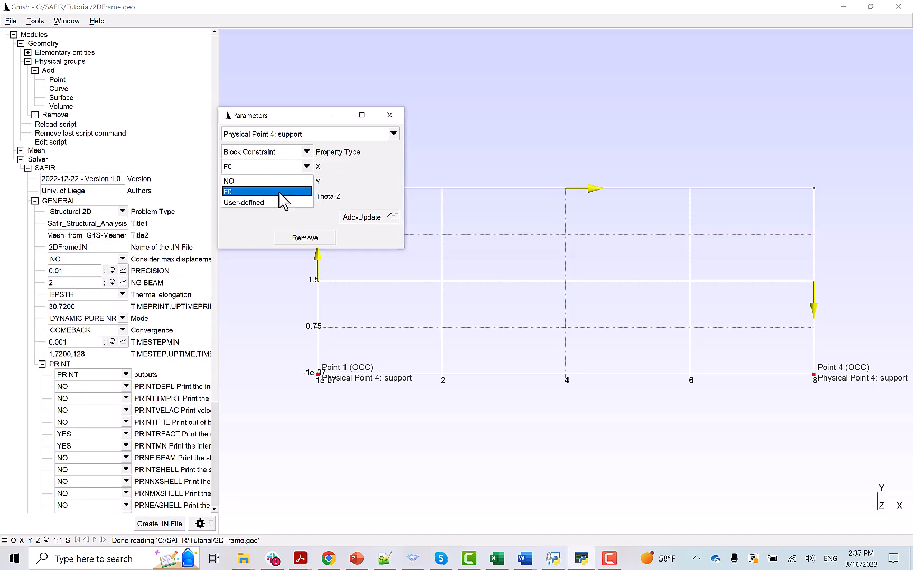
click(281, 198)
click(306, 197)
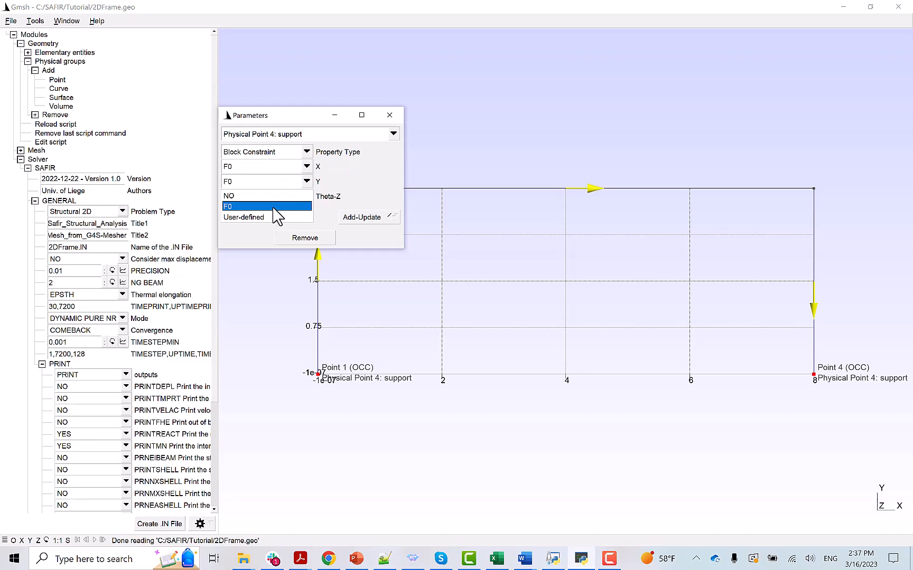
click(275, 211)
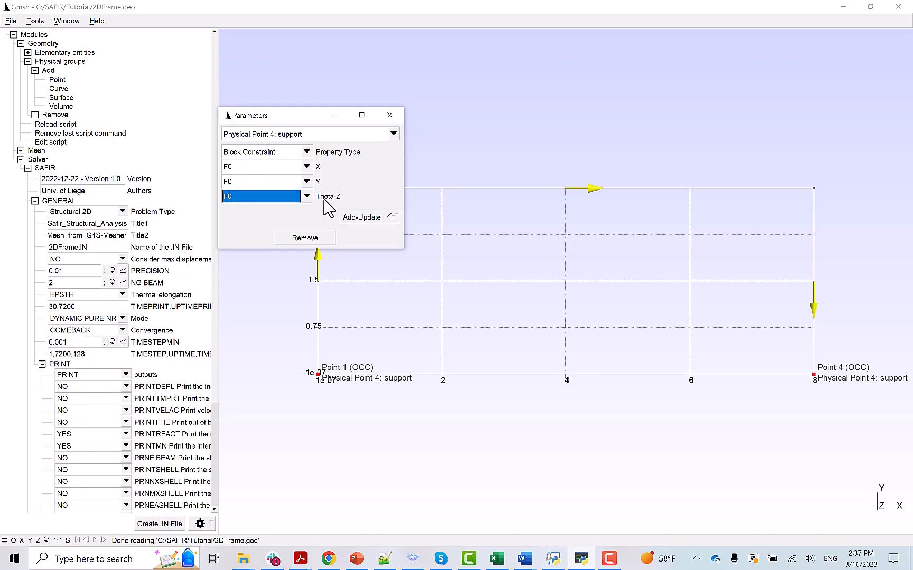
click(304, 197)
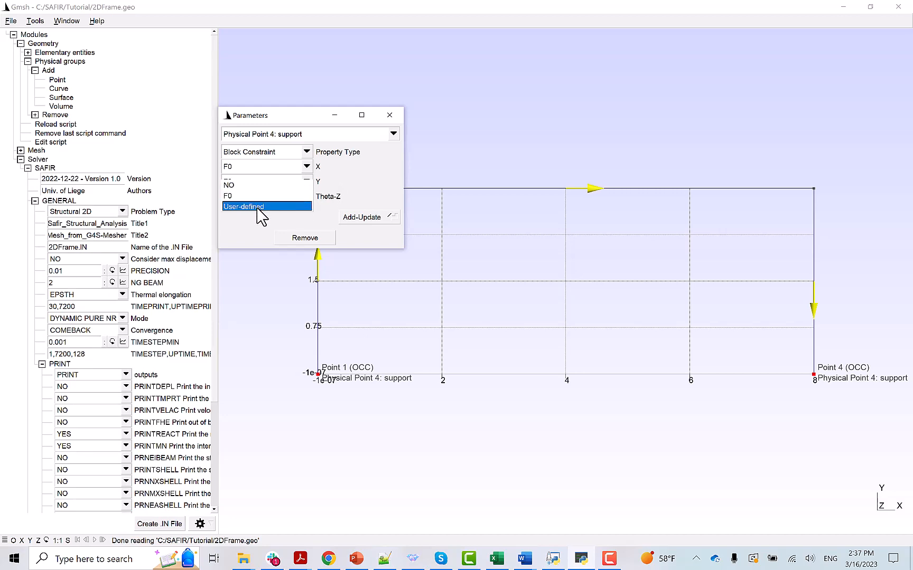
click(348, 204)
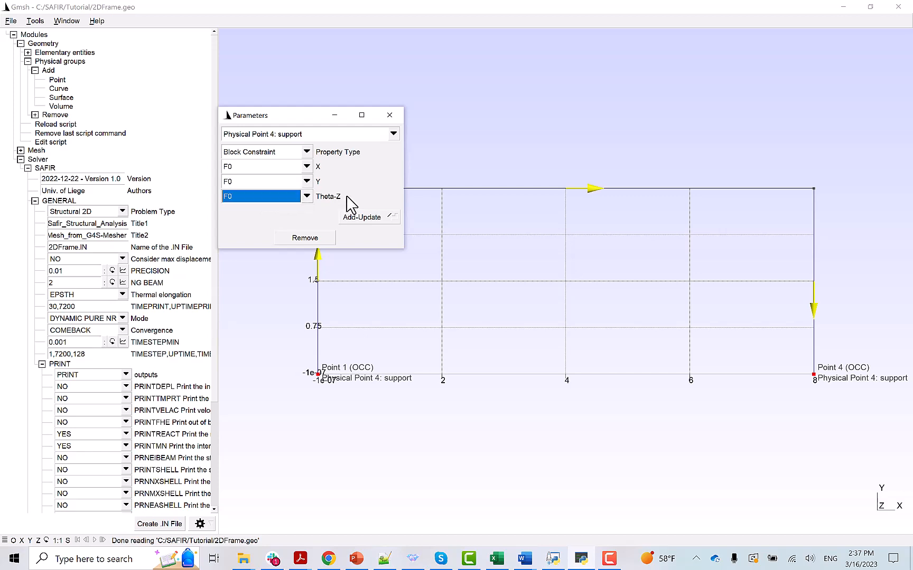
click(356, 222)
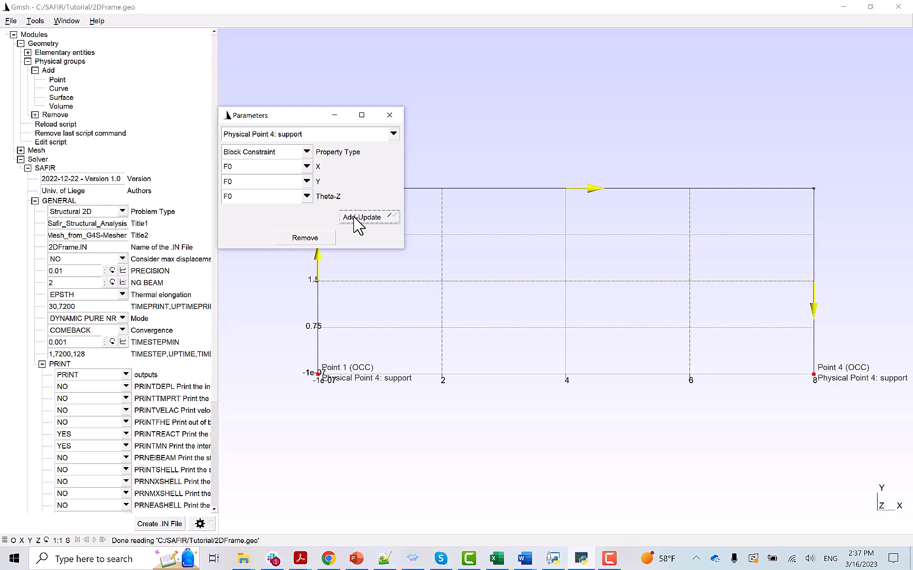
click(391, 118)
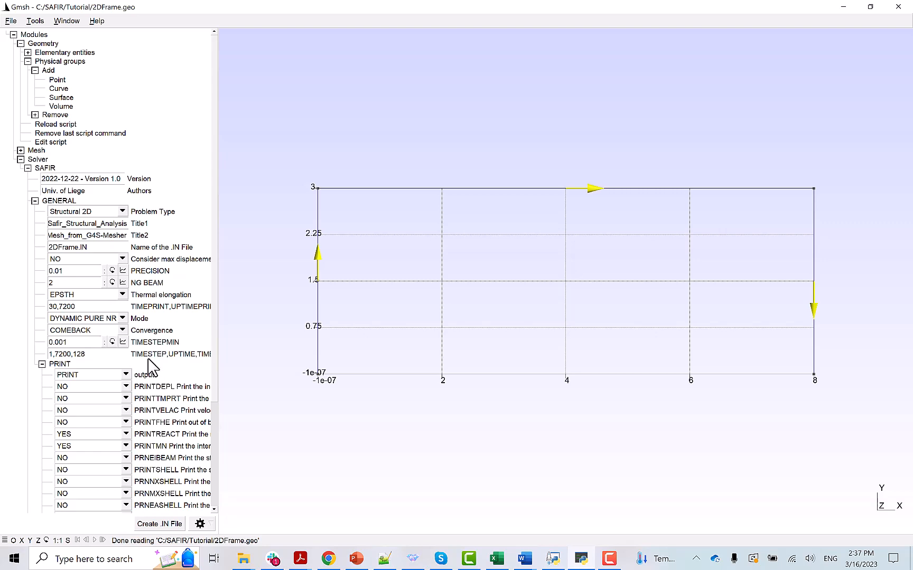
Display the block constraints on the frame model.
scroll(79, 396, down, 3)
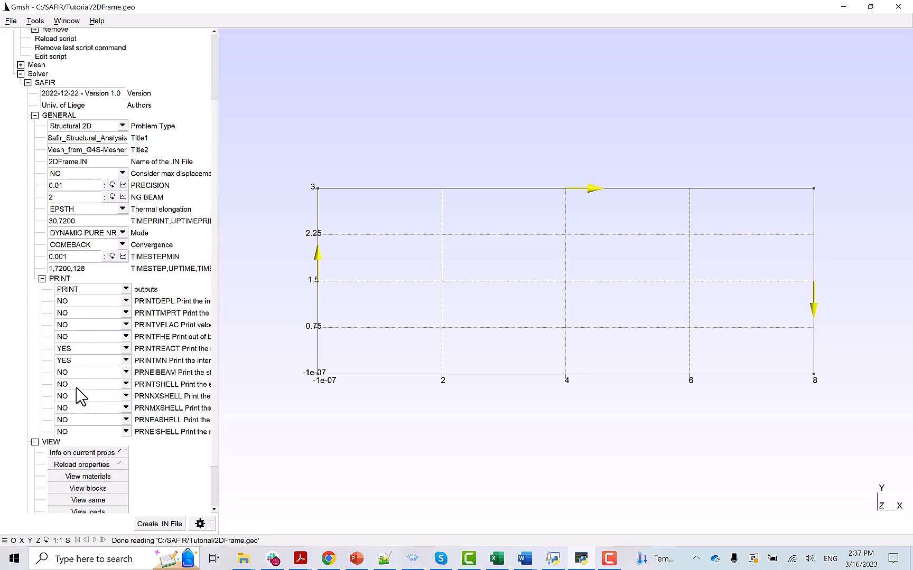
scroll(79, 396, down, 2)
click(84, 438)
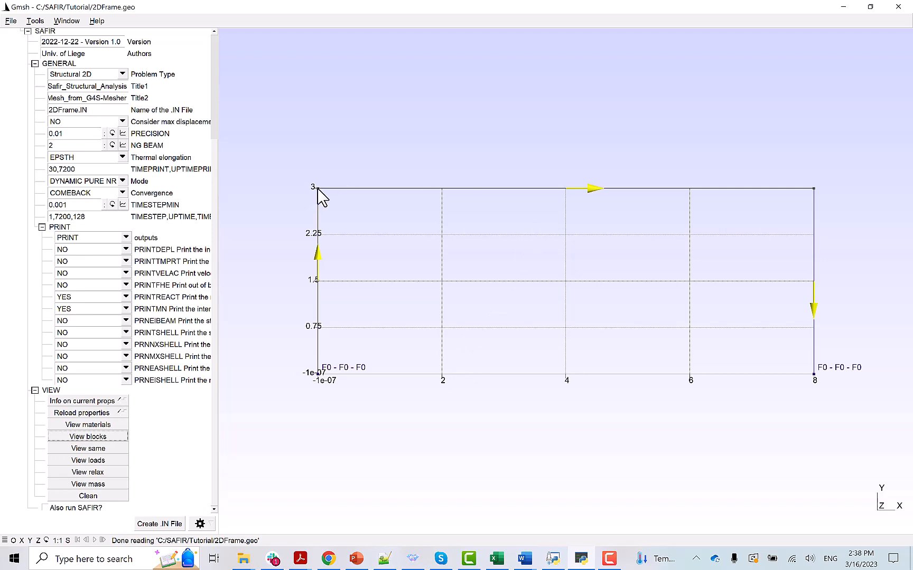
Add a Loads on Node property to the frame's upper-left corner point with load function FLOAD and X-Force 2000.
mouse_move(318, 188)
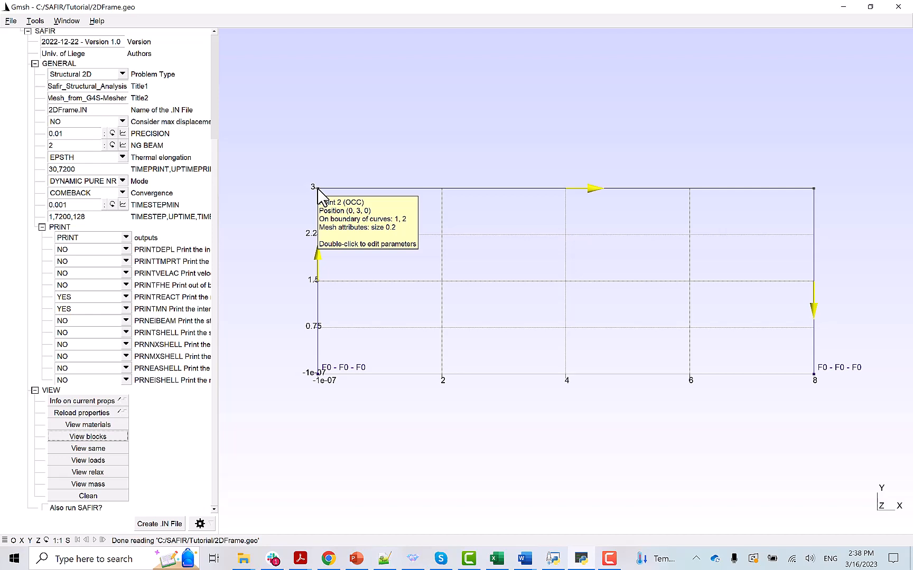
double_click(317, 189)
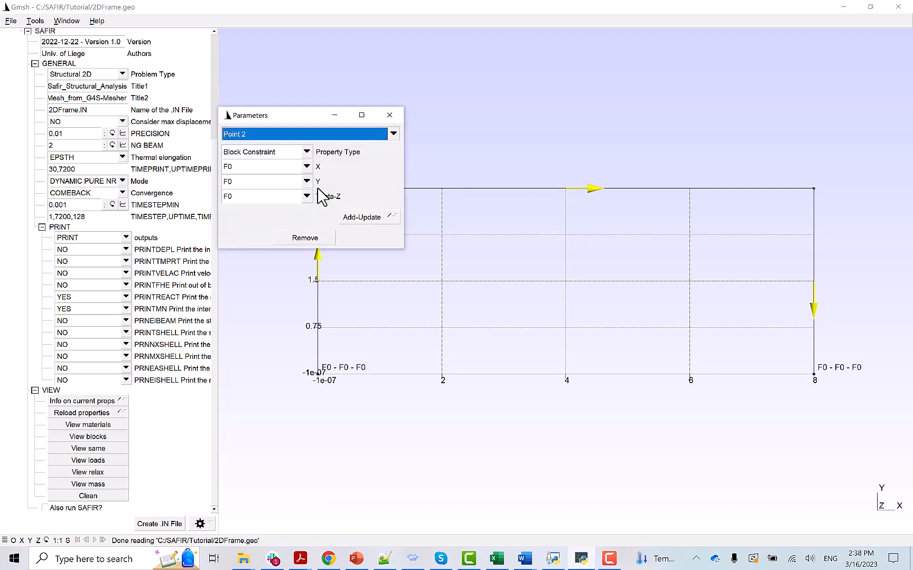
click(308, 153)
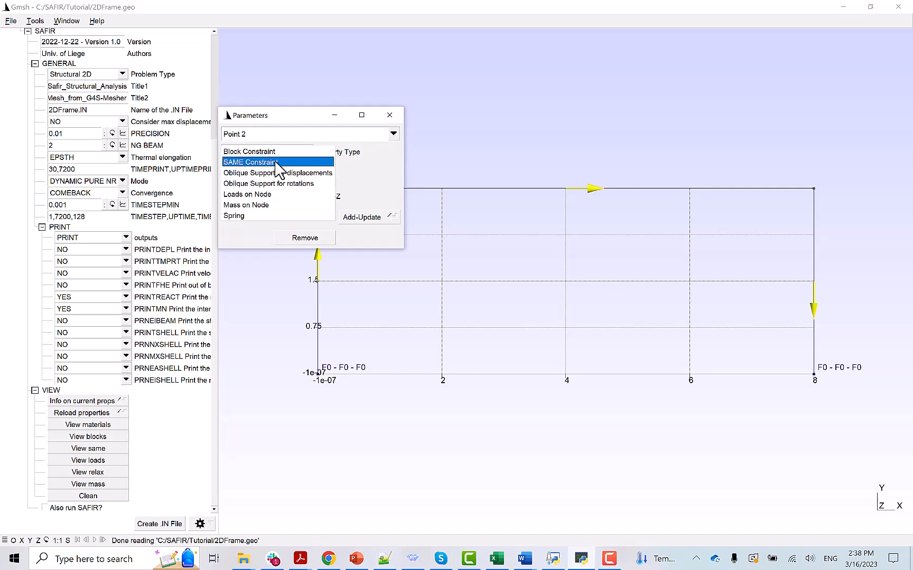
click(259, 195)
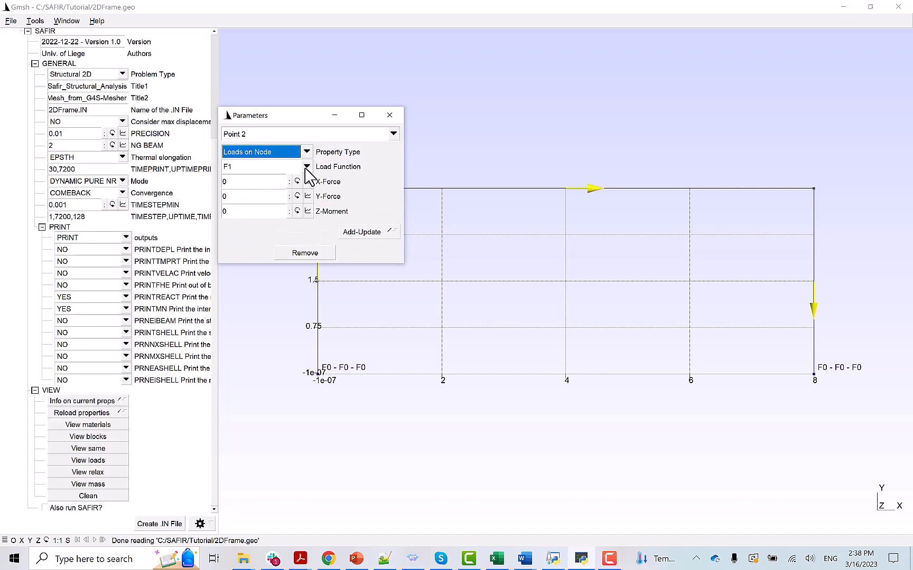
click(306, 167)
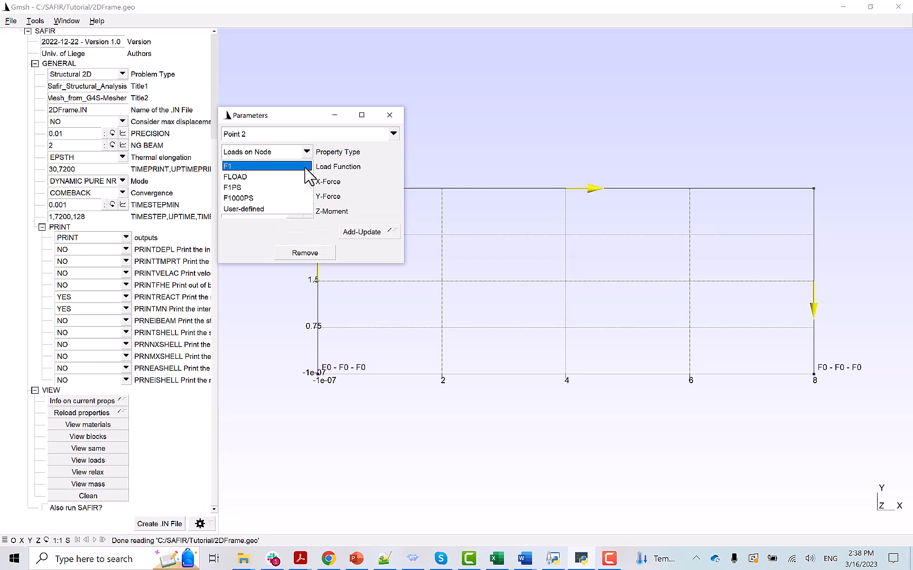
click(239, 177)
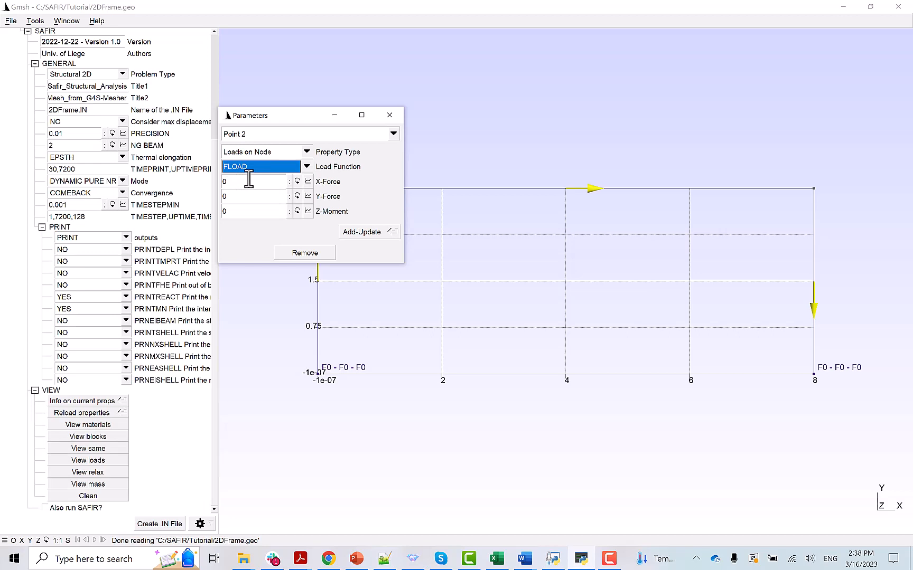
click(248, 180)
key(BackSpace)
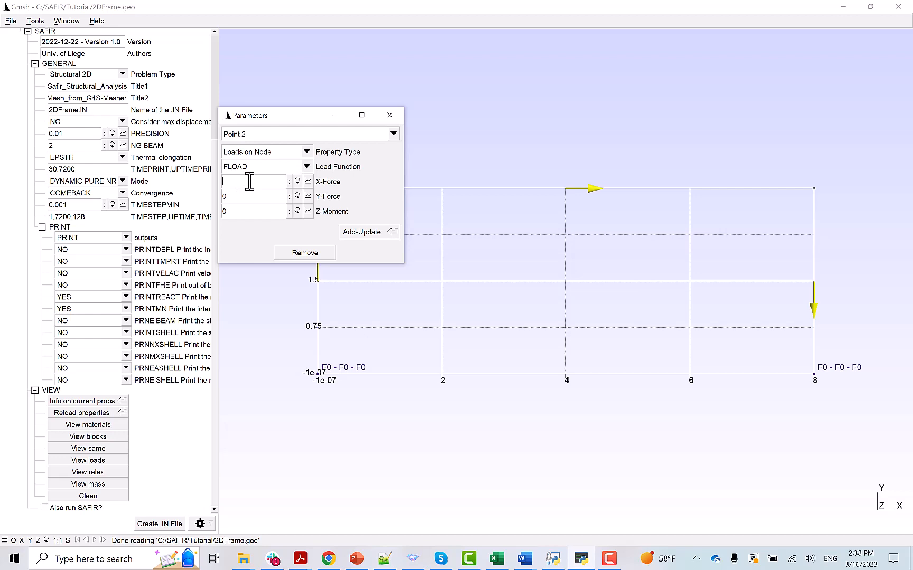
text(2000)
key(Return)
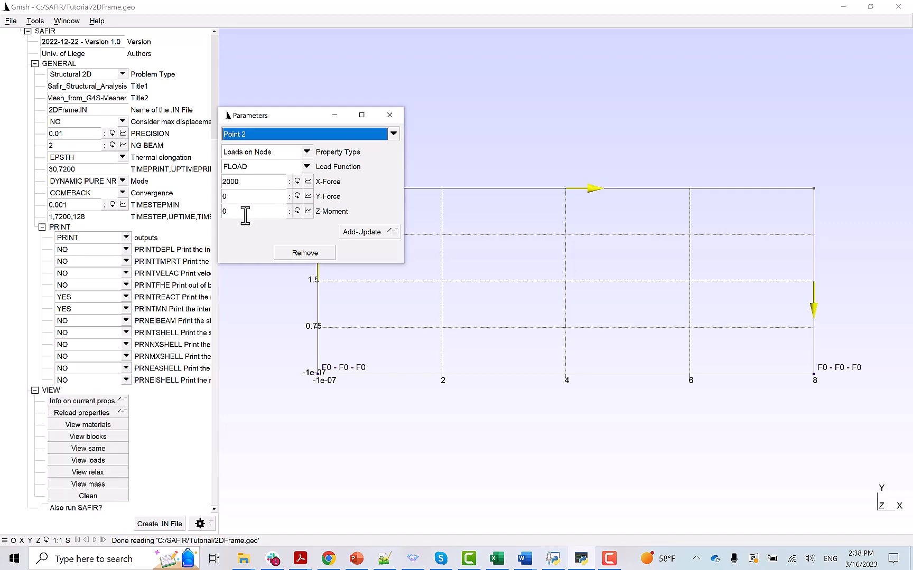
click(362, 238)
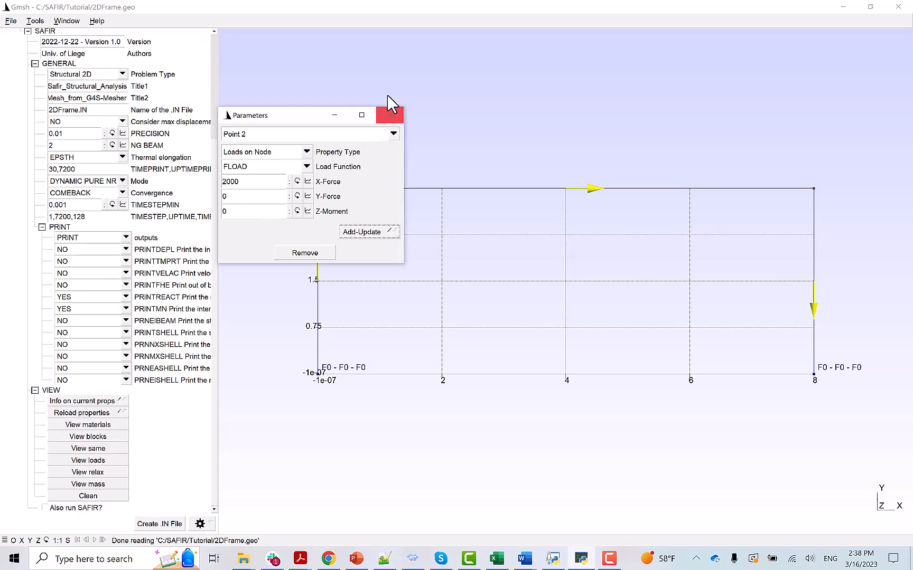
click(389, 114)
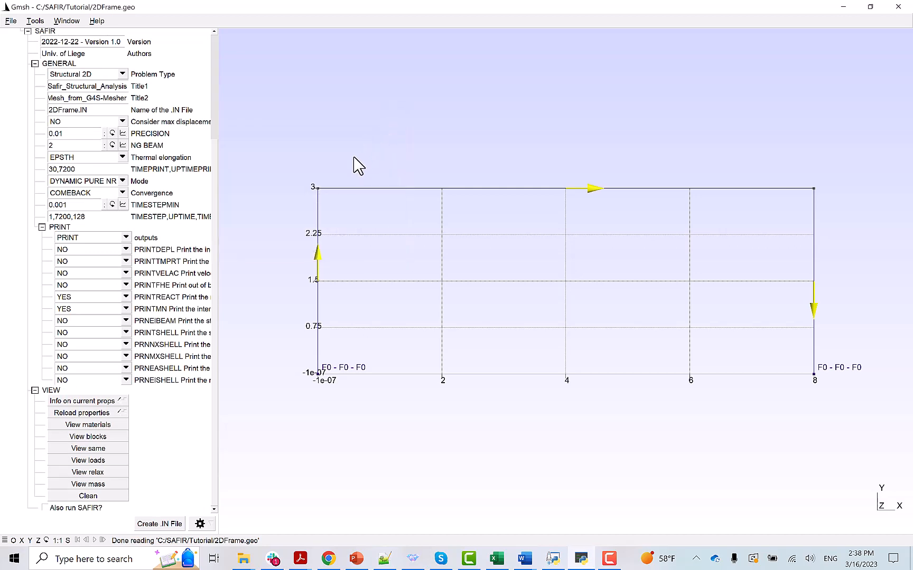
Add a uniformly distributed beam load to the top beam with load function FLOAD and Y Pressure -4000, and display the loads.
click(453, 190)
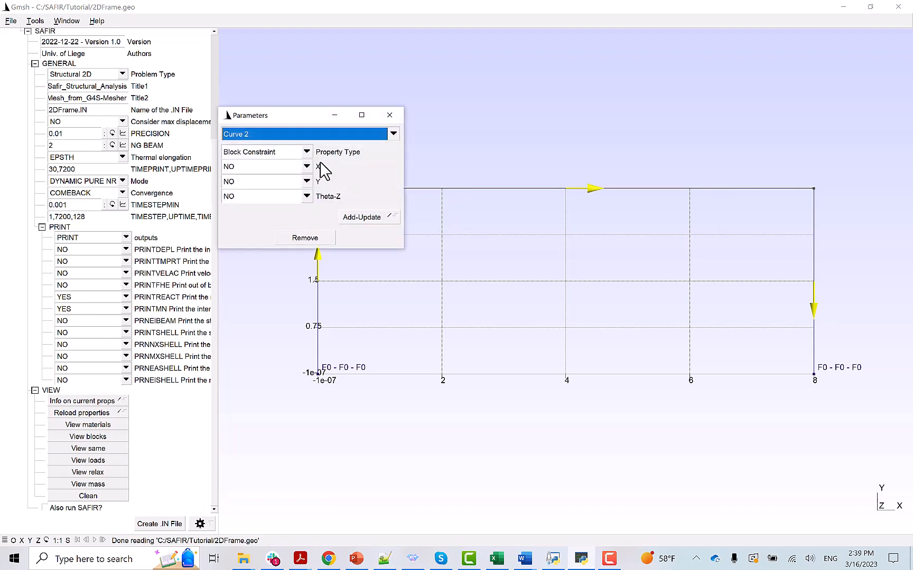
click(306, 152)
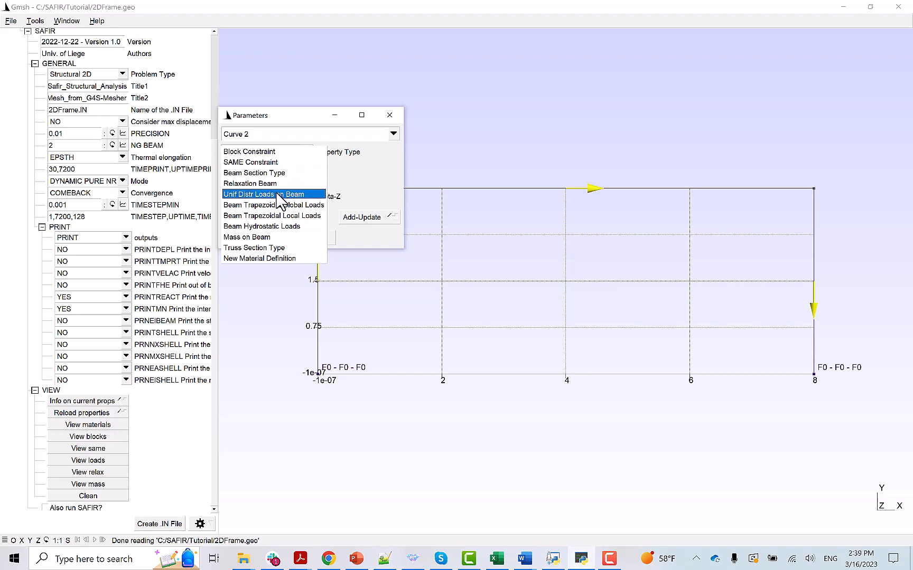
click(280, 195)
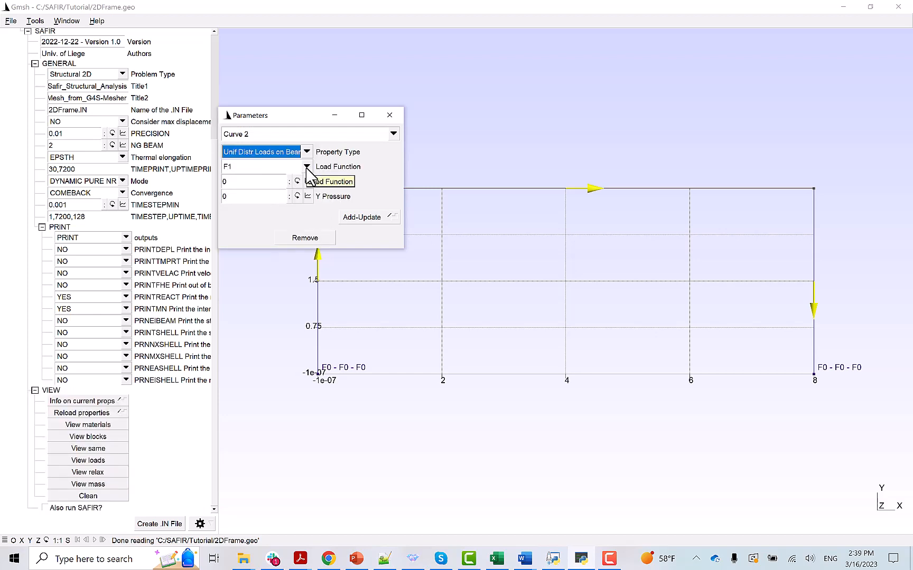
click(306, 167)
click(281, 178)
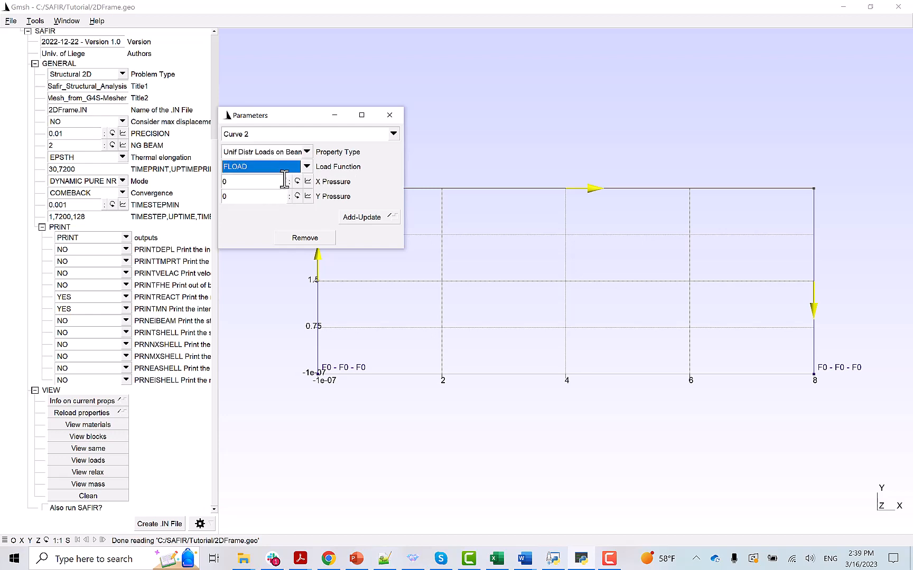
click(257, 196)
key(BackSpace)
text(-4000)
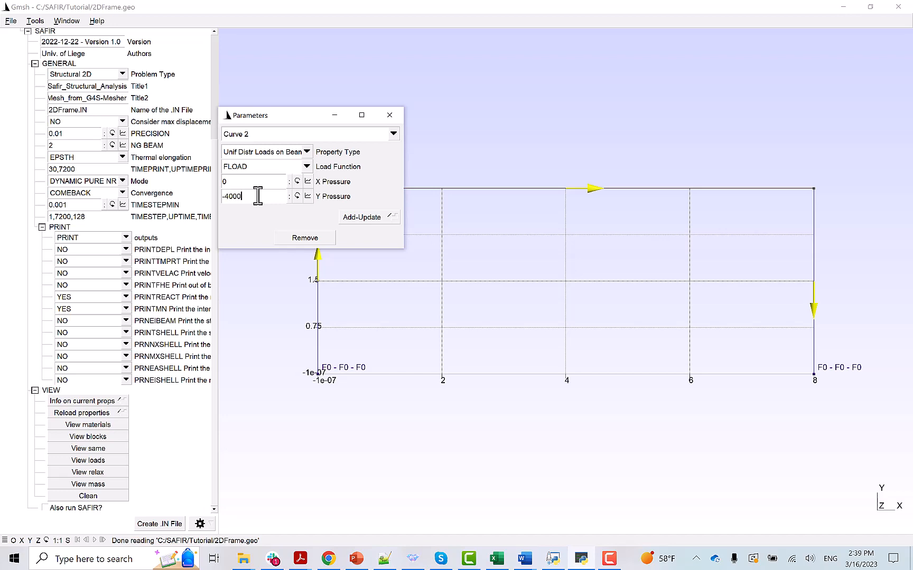
click(356, 219)
click(390, 116)
click(106, 462)
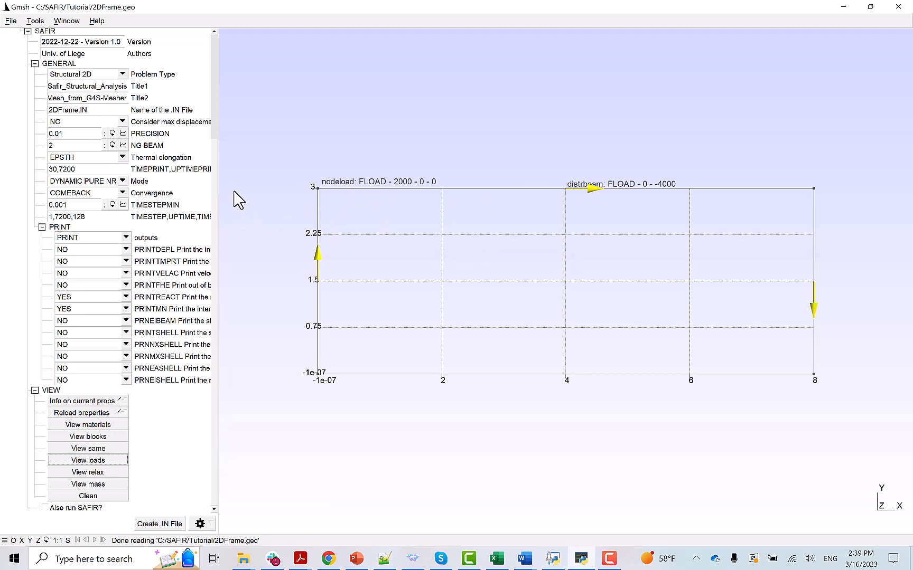
Add a New Material Definition from the top beam: NONLOAD BEARING type, Insulation sub-category, named sfrmm.
mouse_move(485, 189)
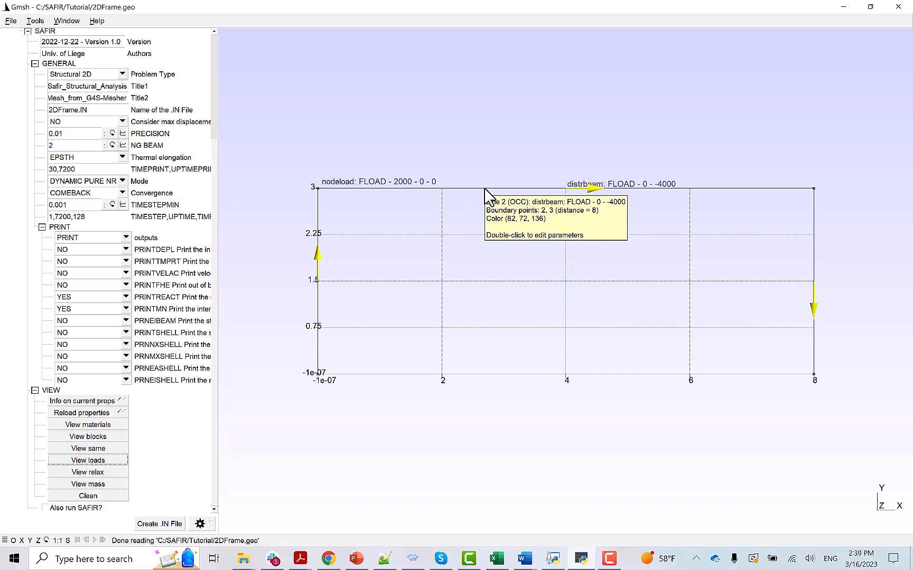
double_click(485, 189)
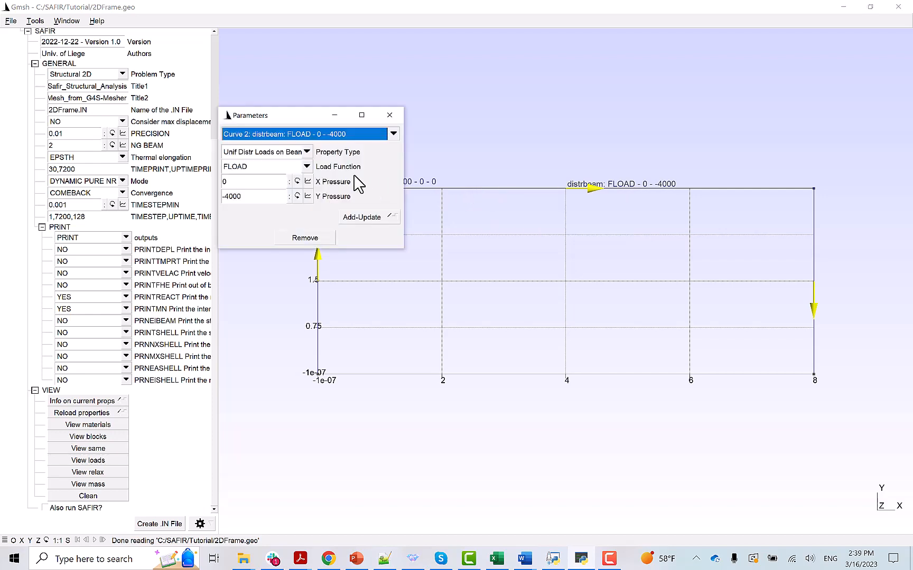
click(307, 153)
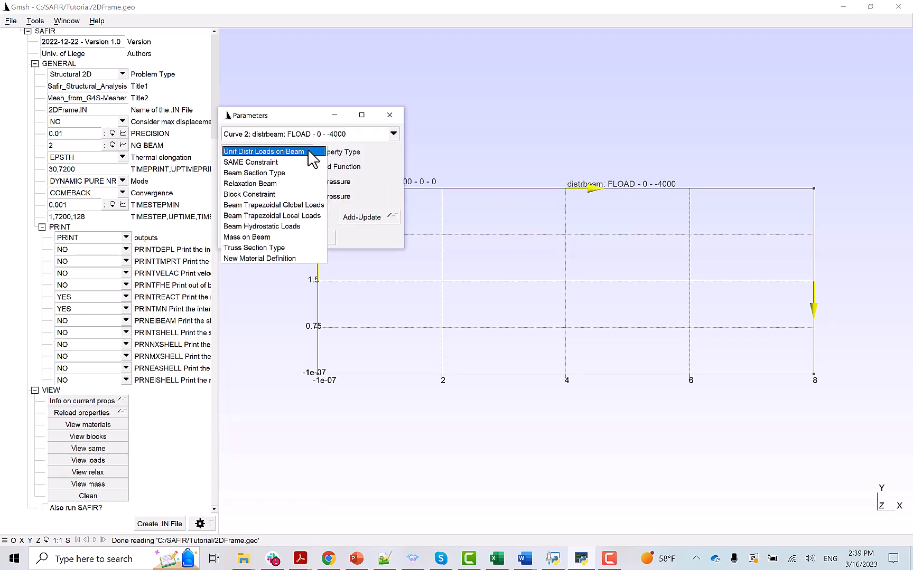
click(275, 258)
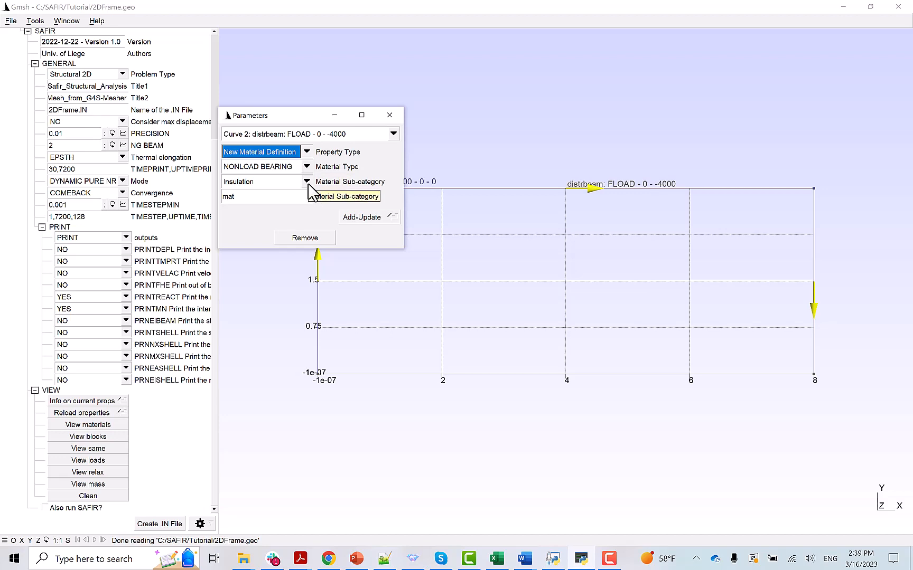
click(246, 199)
drag(245, 199, 227, 201)
text(sfrmm)
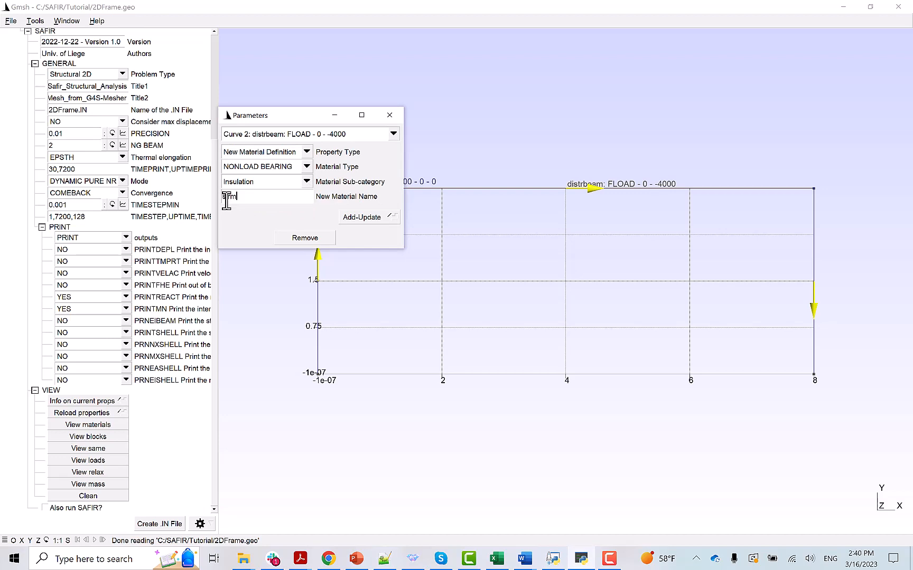
click(356, 220)
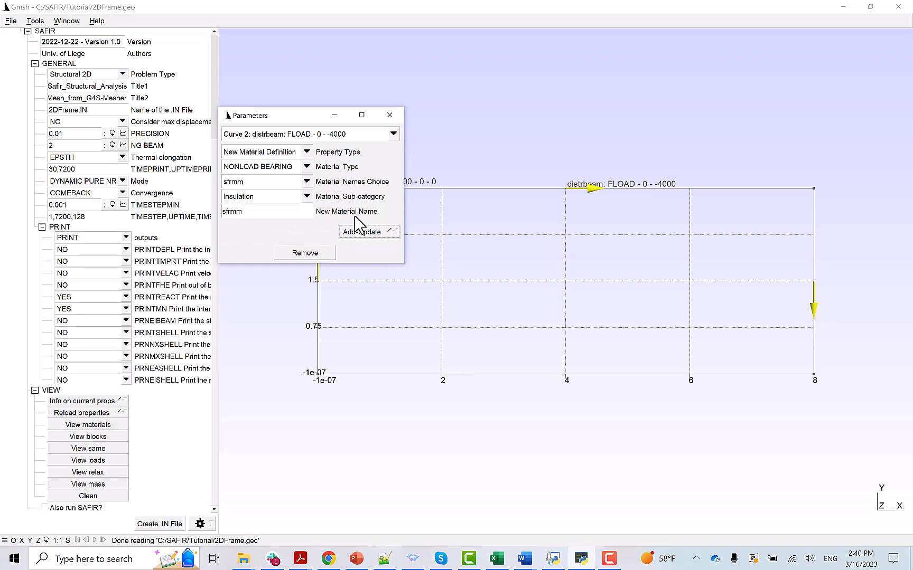
Add a CARBON STEEL material of sub-category STEELEC3EN named steelm.
click(307, 167)
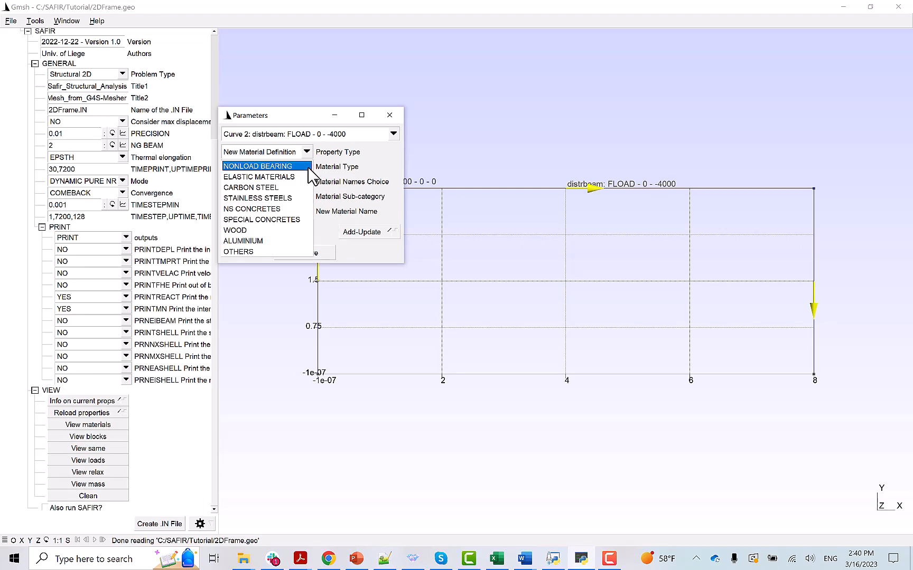
click(281, 195)
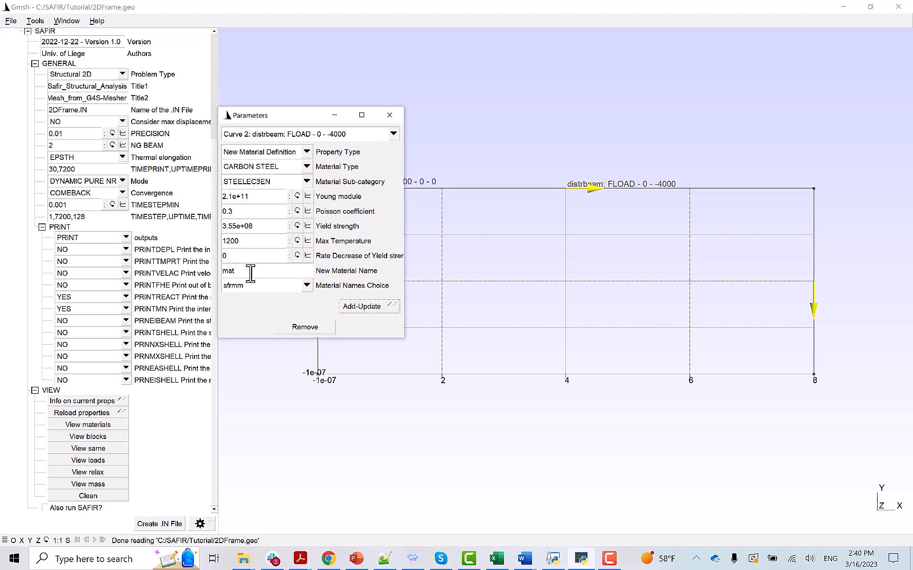
drag(250, 271, 223, 270)
key(BackSpace)
text(steelm)
click(361, 308)
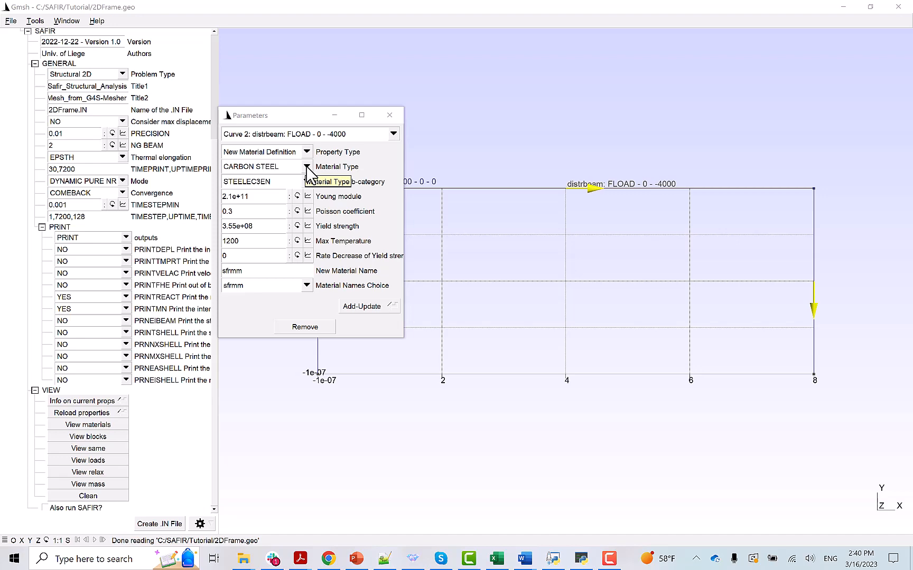
Set up an NS CONCRETES material of sub-category SILCON_ETC with a tensile strength of 1e+06.
click(306, 167)
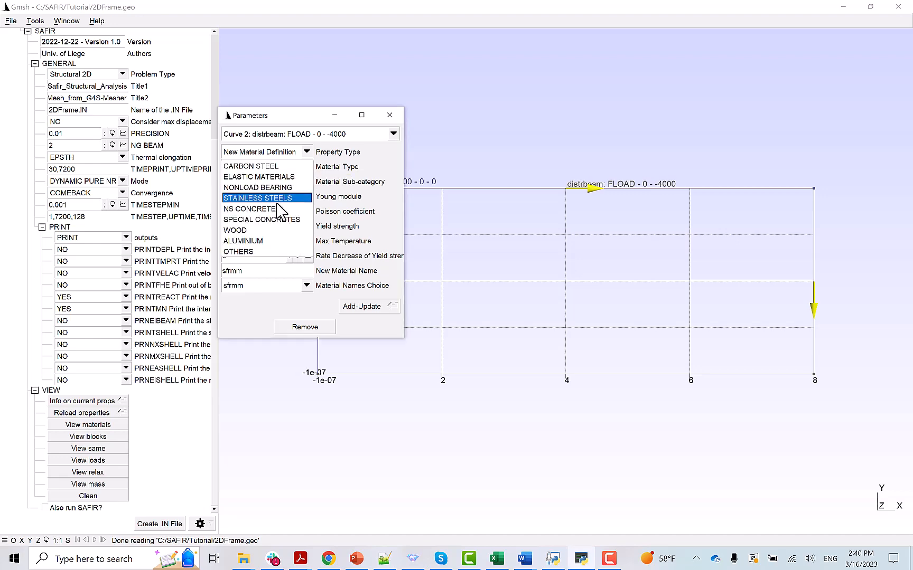
click(272, 209)
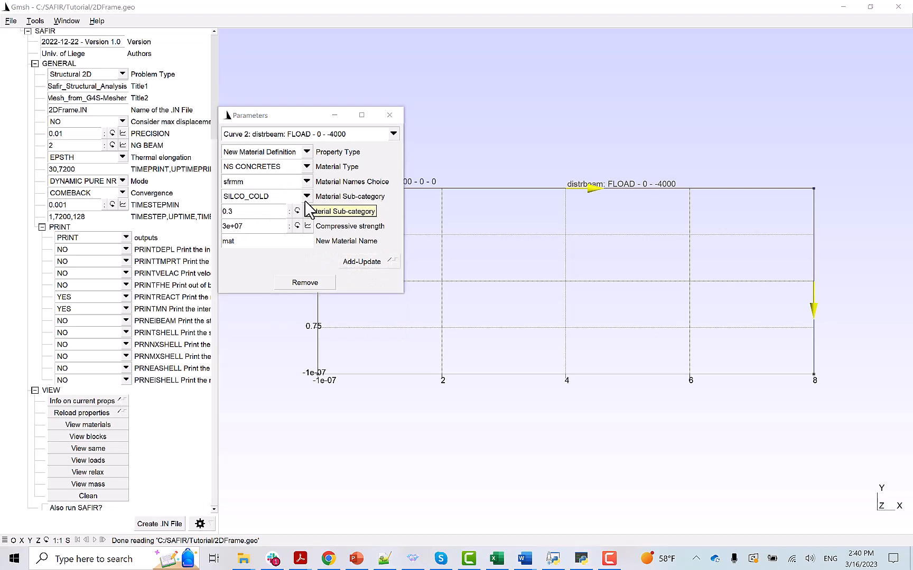
click(307, 199)
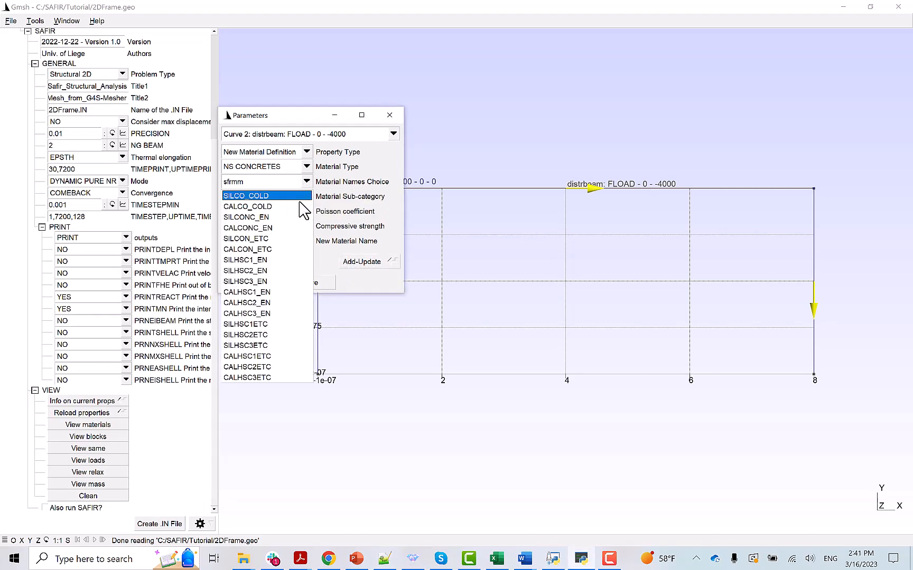
click(278, 239)
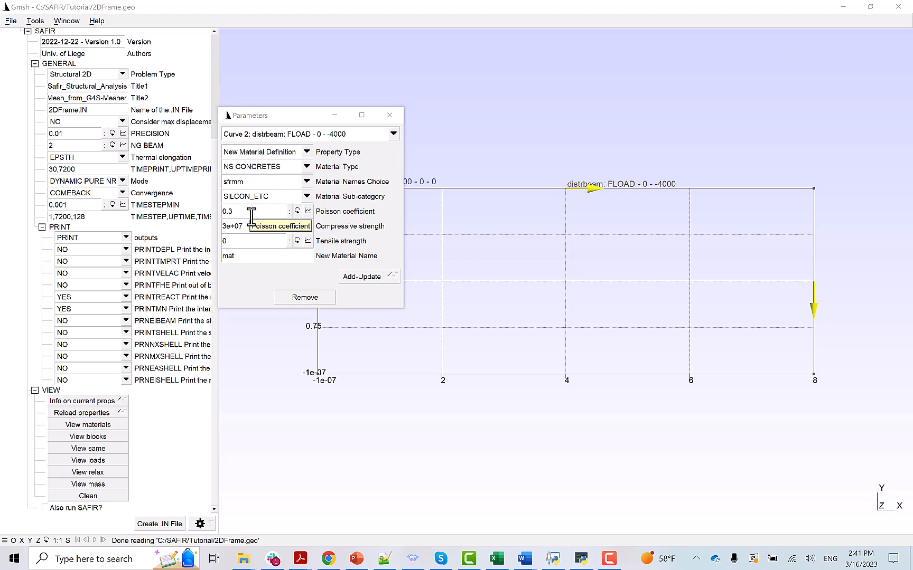
click(234, 241)
key(BackSpace)
text(1)
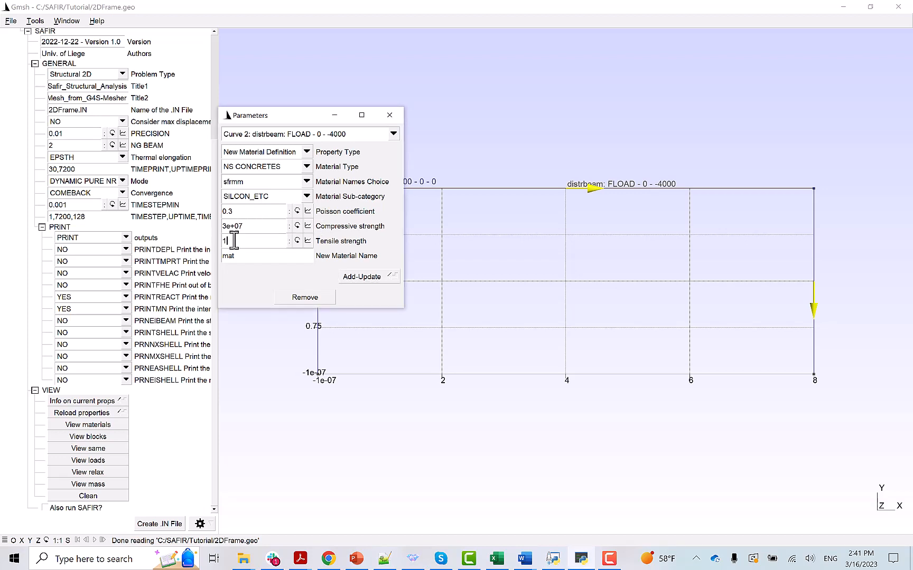
text(e+06)
Name the new concrete material concretem and add it to the material definitions.
drag(241, 257, 219, 257)
key(BackSpace)
key(BackSpace)
key(BackSpace)
text(concre)
text(e)
key(BackSpace)
text(tem)
click(358, 284)
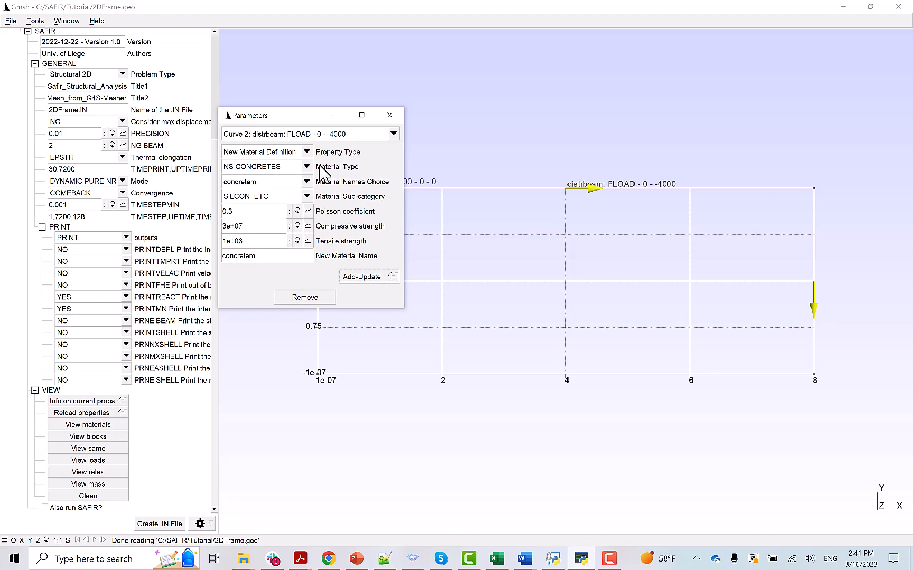
Add a CARBON STEEL material of sub-category STEELEC2EN named rebarm and close the parameters dialog.
click(306, 167)
click(275, 208)
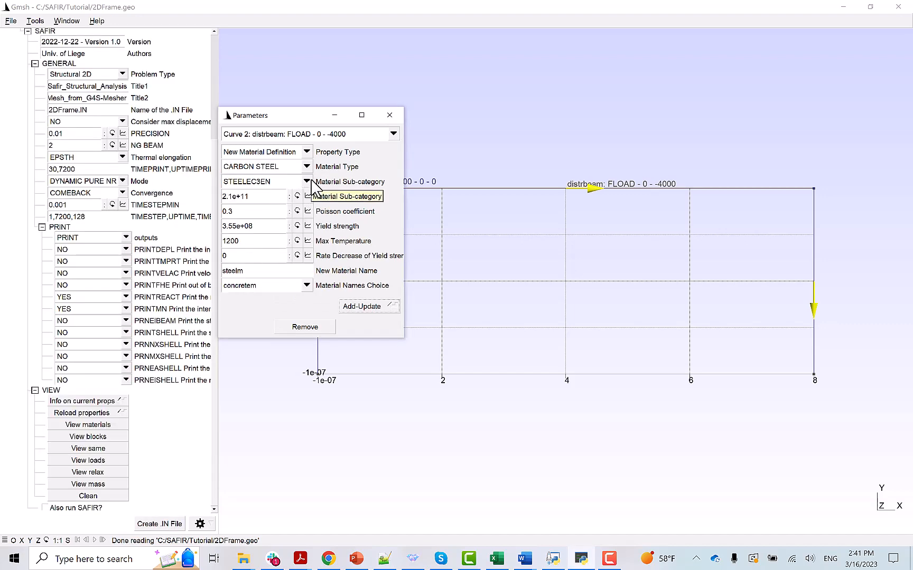
click(308, 182)
click(277, 203)
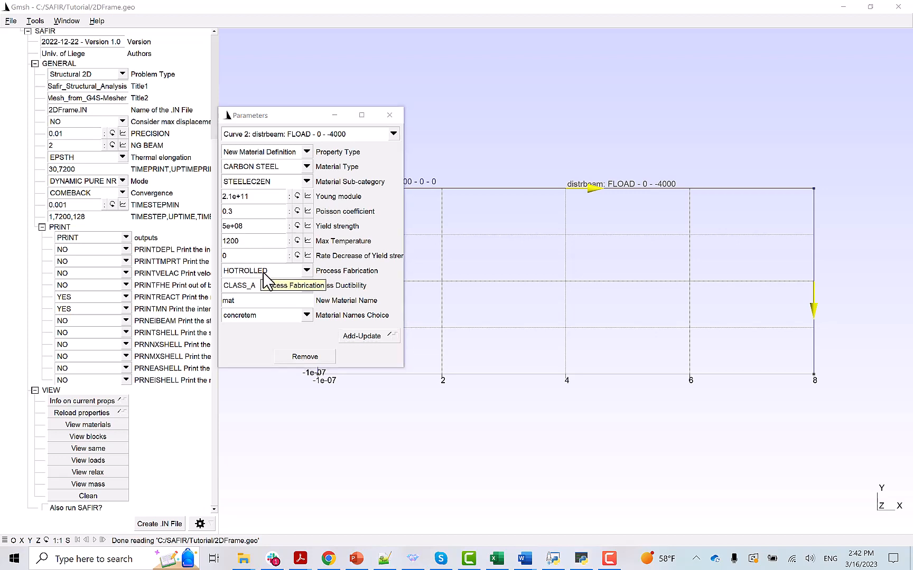
click(255, 301)
key(BackSpace)
key(BackSpace)
key(BackSpace)
text(rebarm)
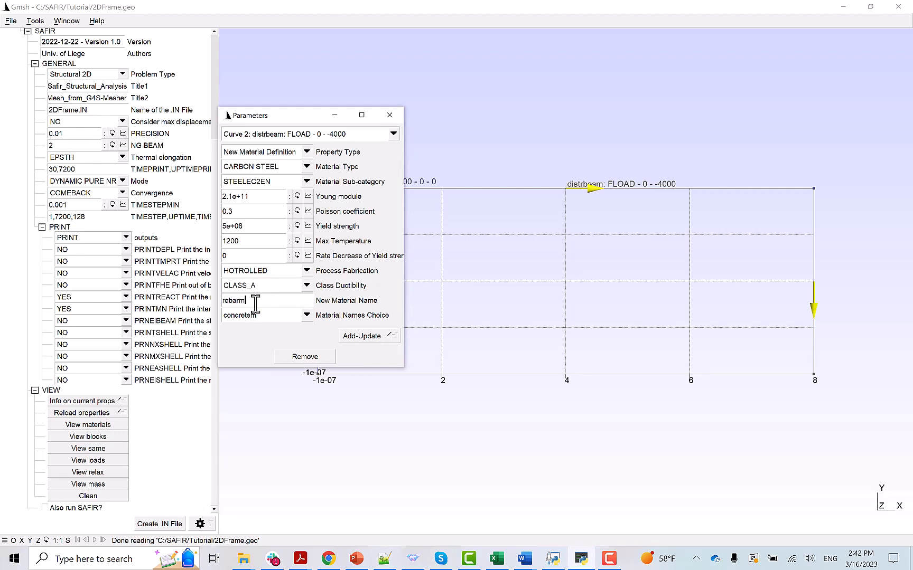
click(360, 339)
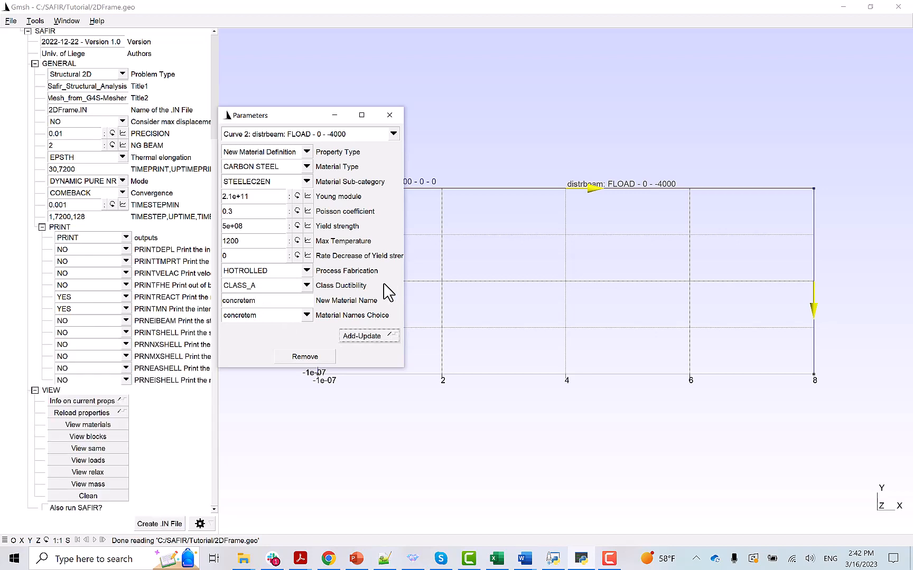
click(389, 118)
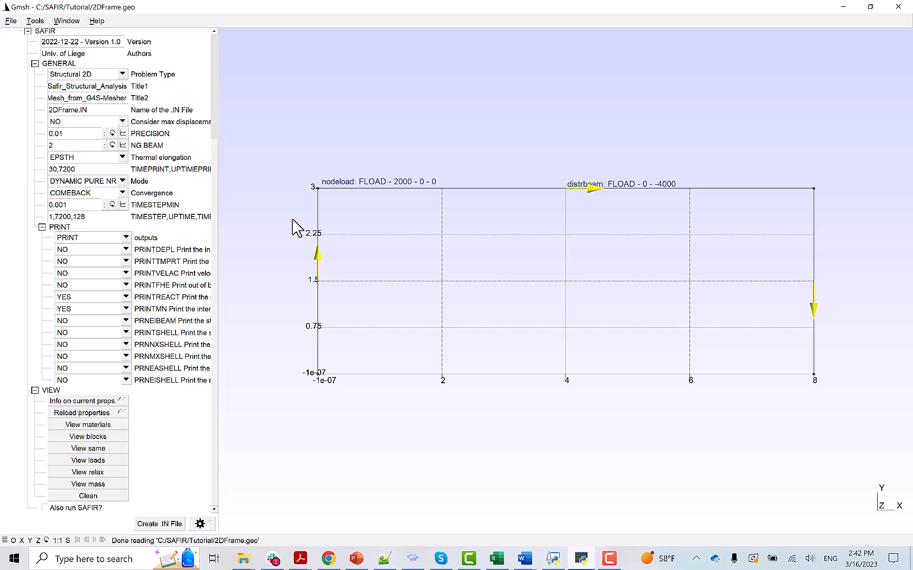
Choose Beam Section Type as the top beam's property and enter ThermalSteel.TEM as its TEM filename.
double_click(508, 189)
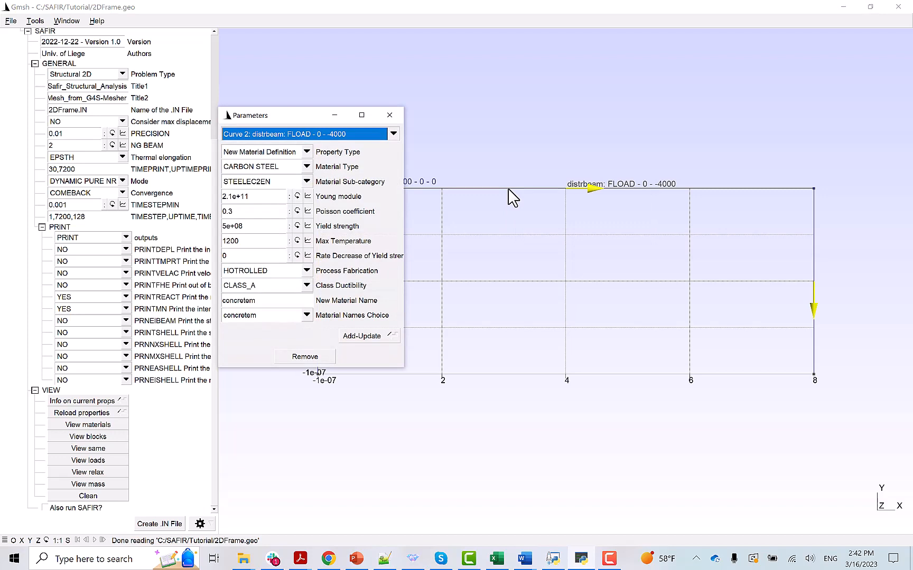
click(306, 152)
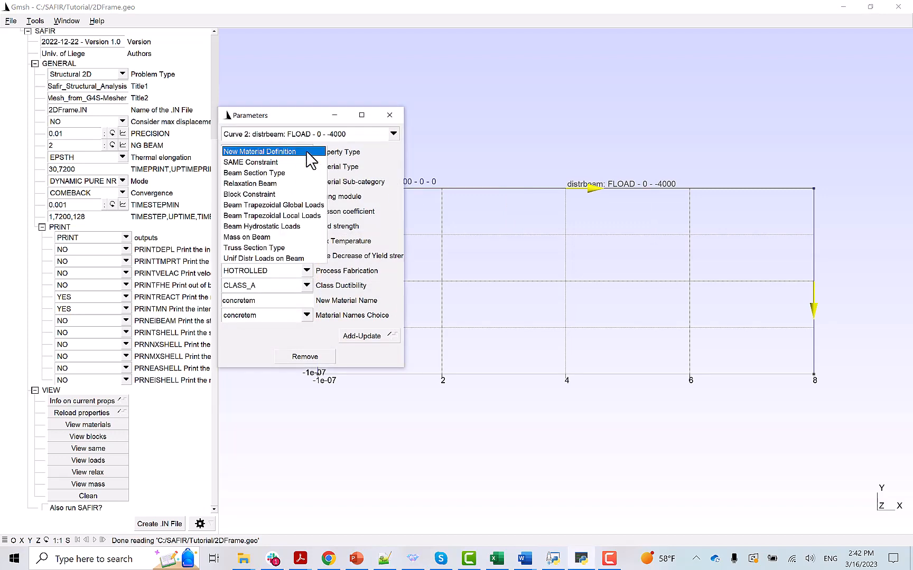
click(274, 173)
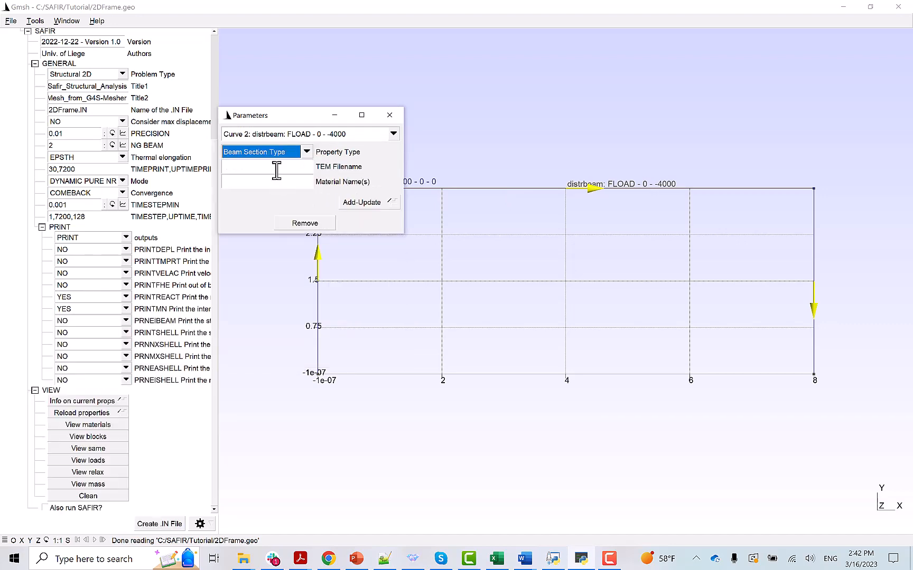
click(276, 169)
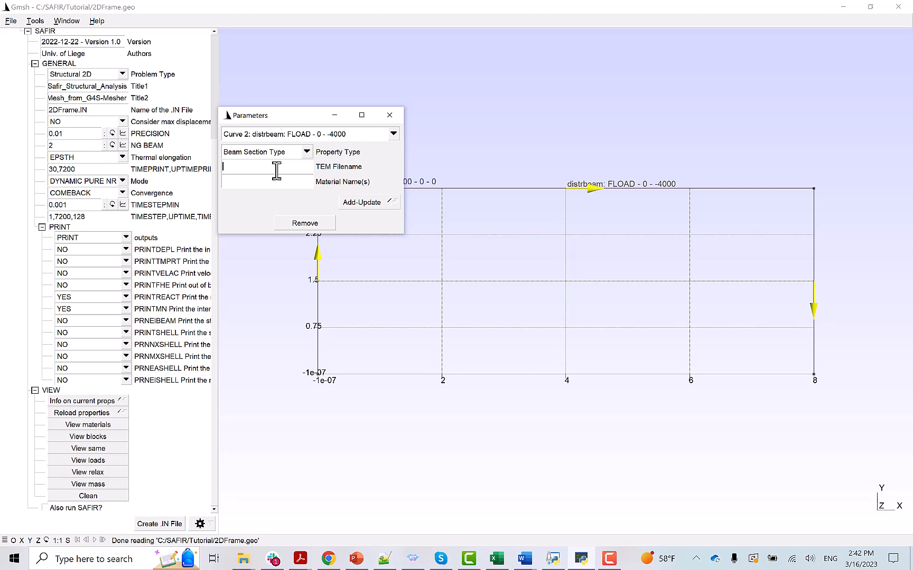
text(ThermalSteel.TEM)
click(250, 181)
Open ThermalSteel.IN from the Tutorial folder in Notepad++ and check the material names and their order in the MATERIALS section.
click(244, 560)
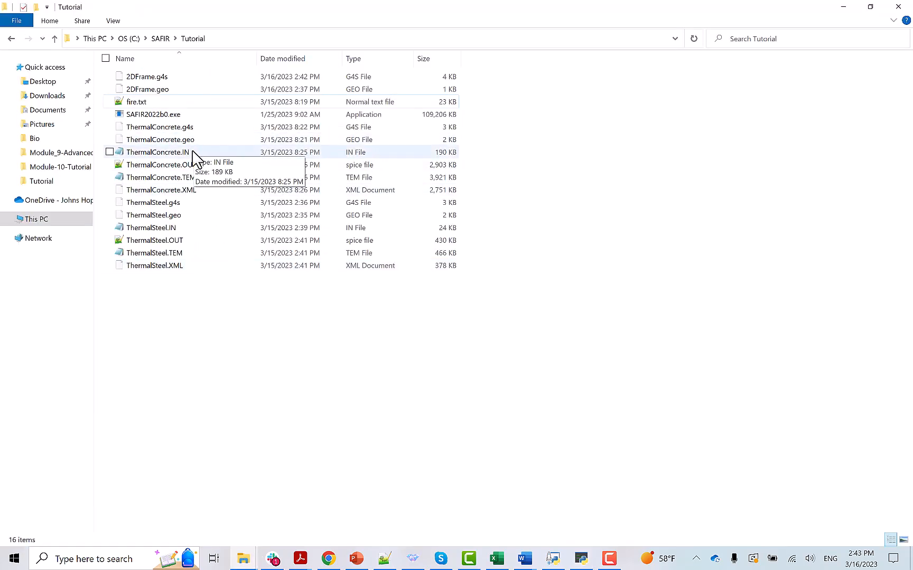
double_click(149, 232)
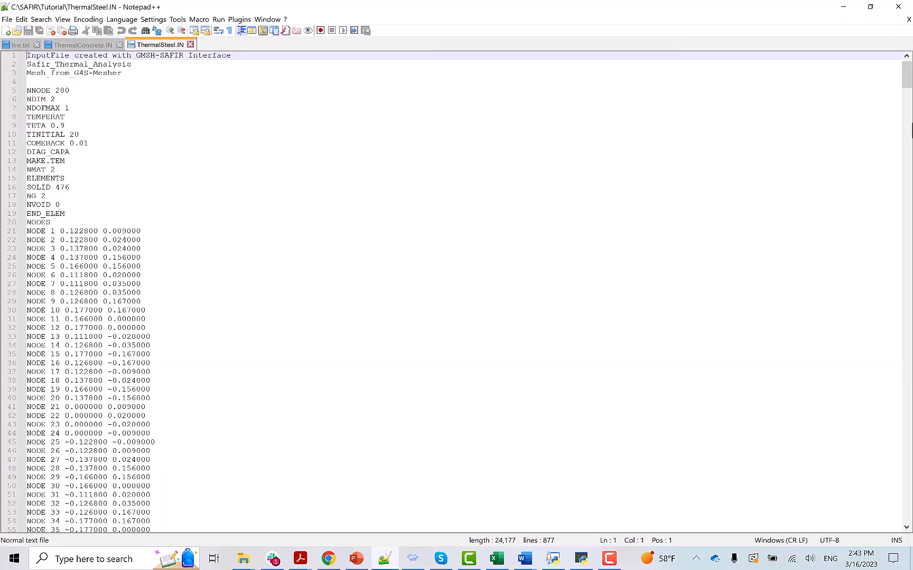
drag(906, 76, 851, 487)
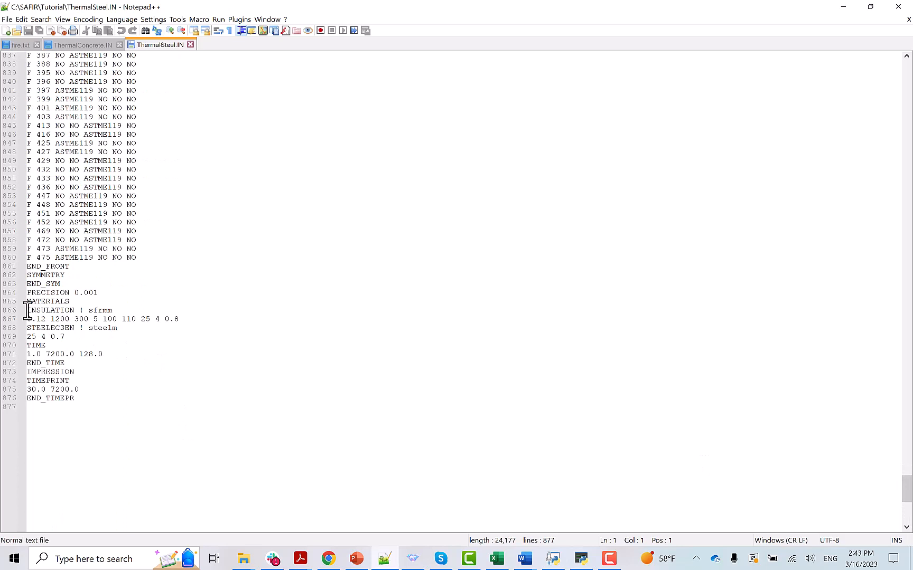
drag(29, 310, 114, 310)
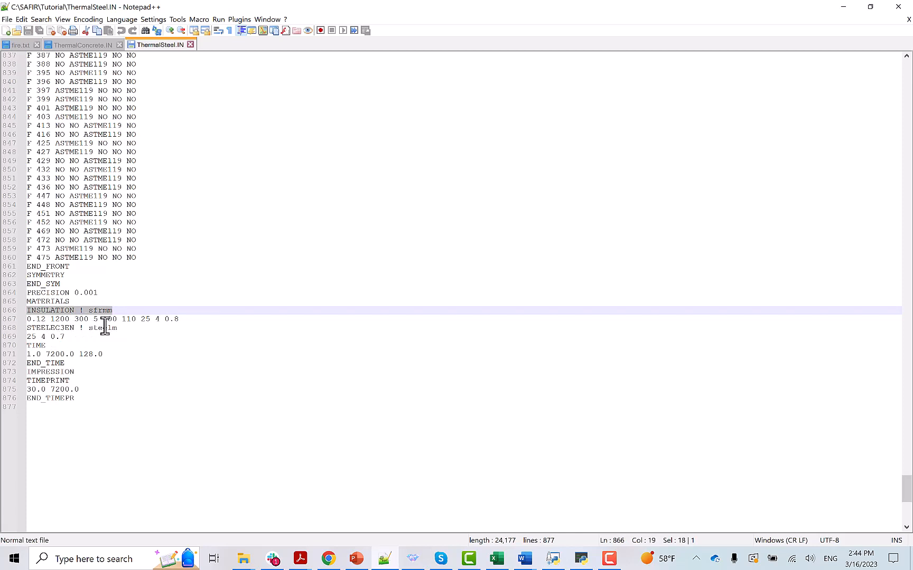
click(94, 319)
drag(89, 310, 113, 310)
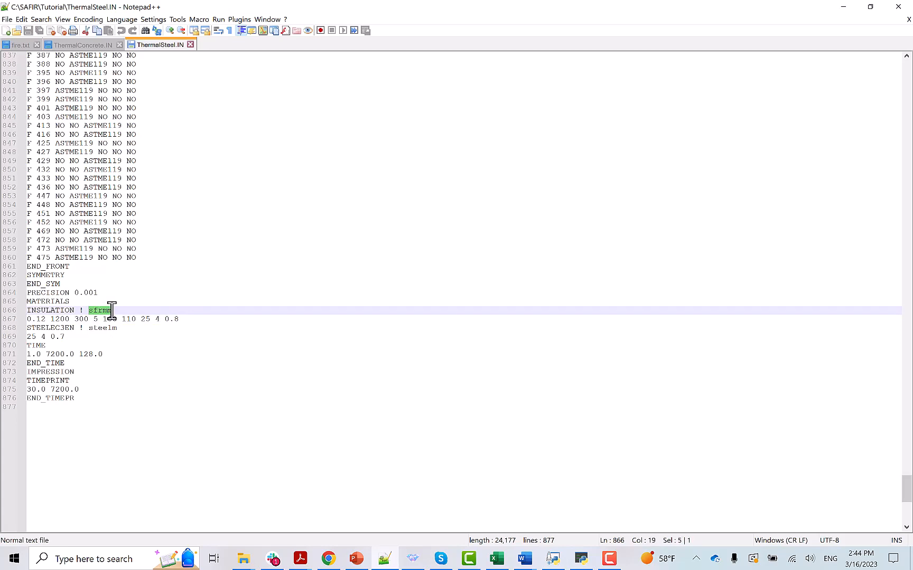
Back in Gmsh, set the beam section's material names to "sfrmm steelm", add the property and close the dialog.
click(581, 558)
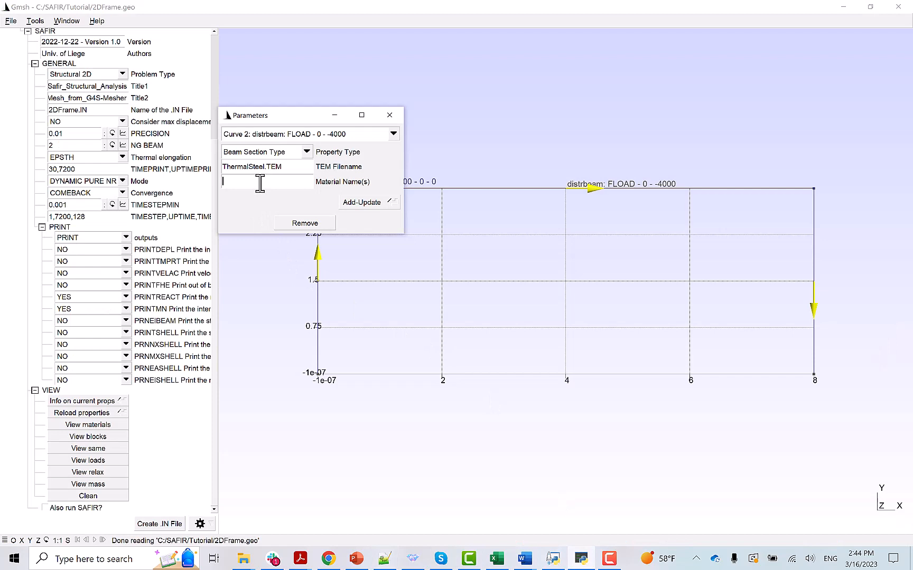
text(sfrmm)
text(steeln)
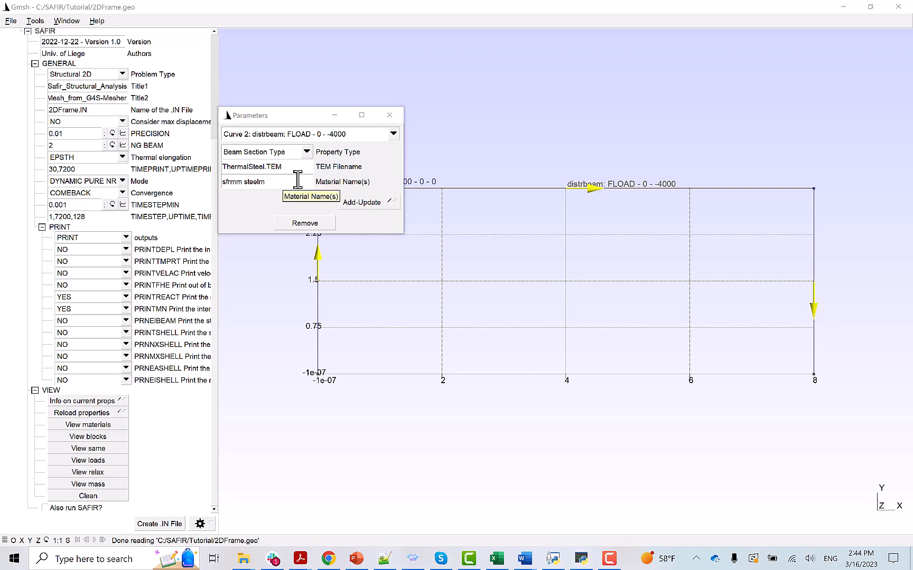
click(363, 206)
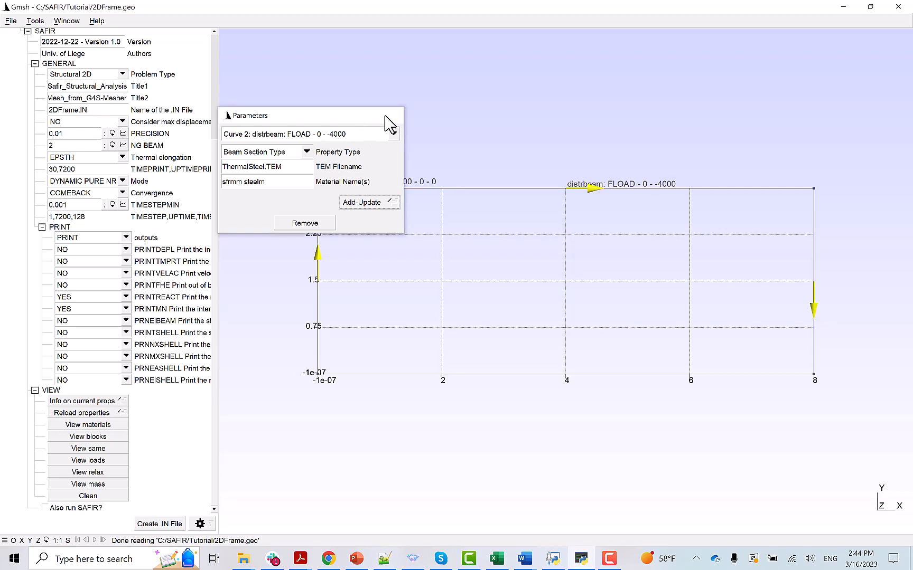
click(389, 120)
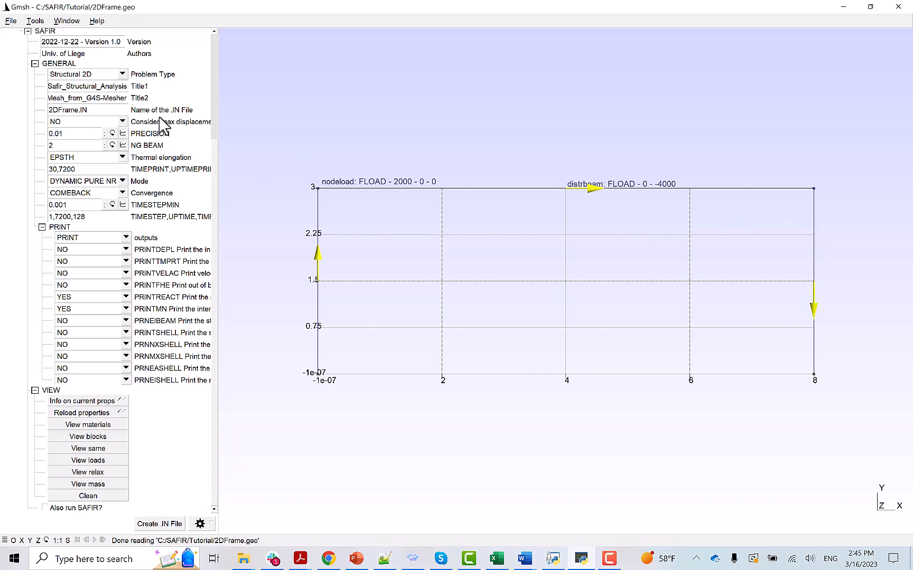
Create a physical curve group named columns containing the two vertical members of the frame.
scroll(58, 119, up, 5)
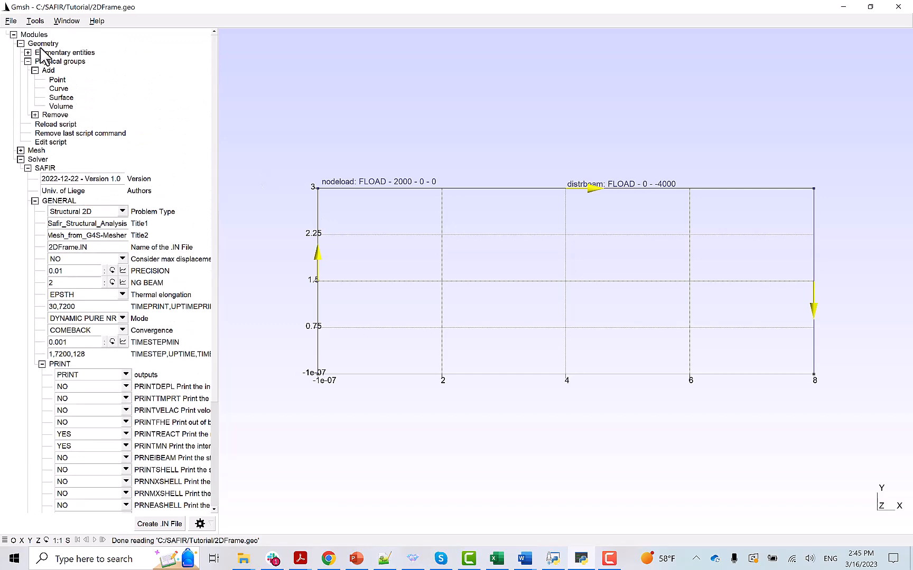
click(60, 88)
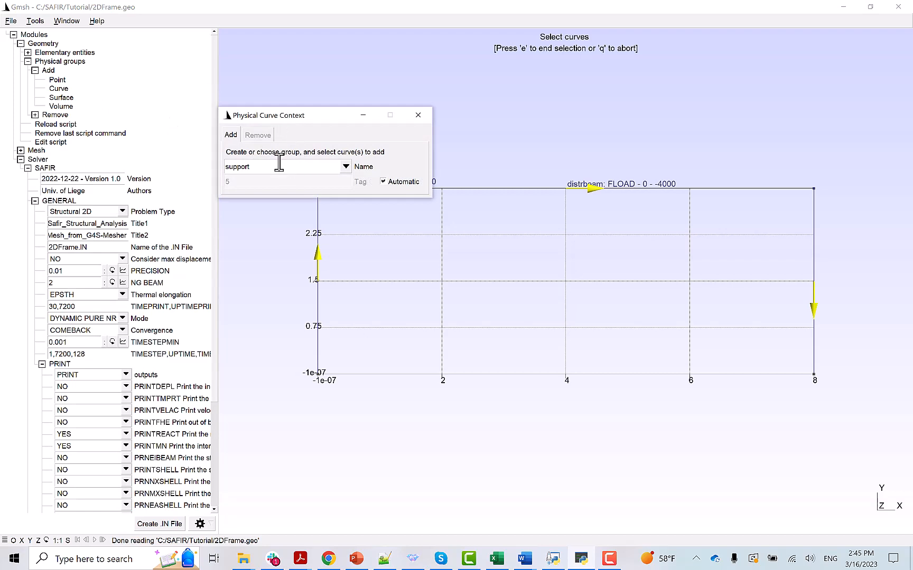
double_click(225, 167)
text(columns)
click(318, 309)
click(813, 334)
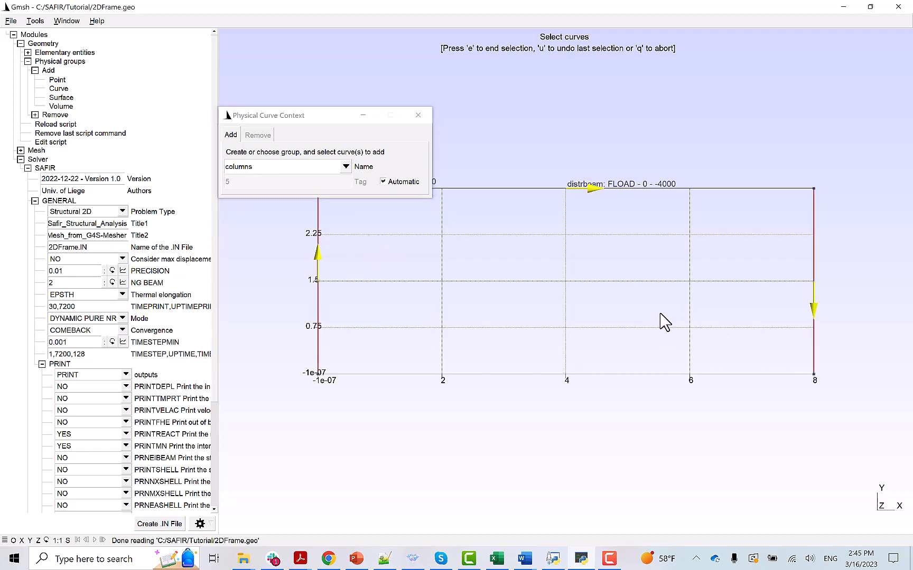
key(e)
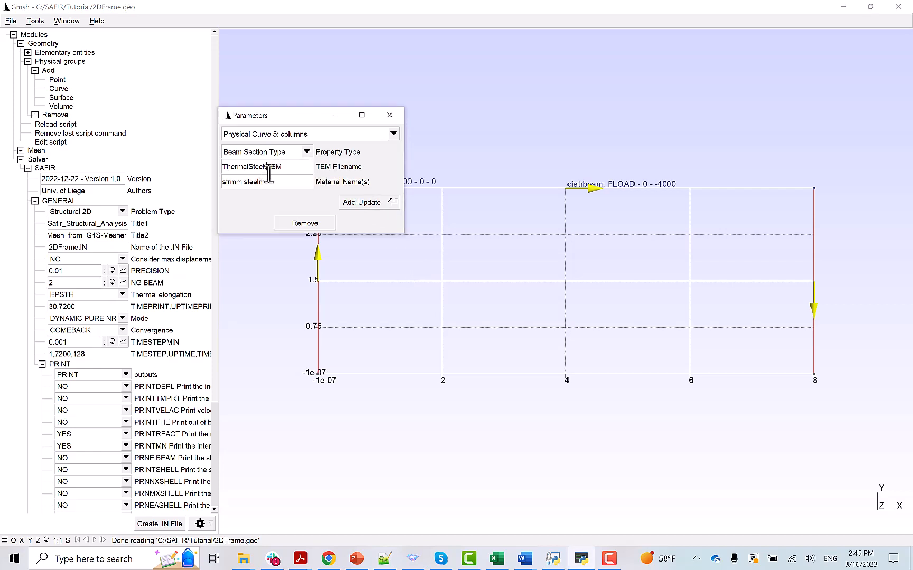
Set the TEM filename of the columns group's Beam Section Type property to ThermalConcrete.TEM.
key(BackSpace)
key(BackSpace)
key(BackSpace)
key(BackSpace)
key(BackSpace)
text(concr)
key(BackSpace)
key(BackSpace)
key(BackSpace)
key(BackSpace)
key(BackSpace)
text(Concrete)
Open ThermalConcrete.IN from the Tutorial folder in Notepad++ and check the material names and their order in the MATERIALS section.
key(alt+Tab)
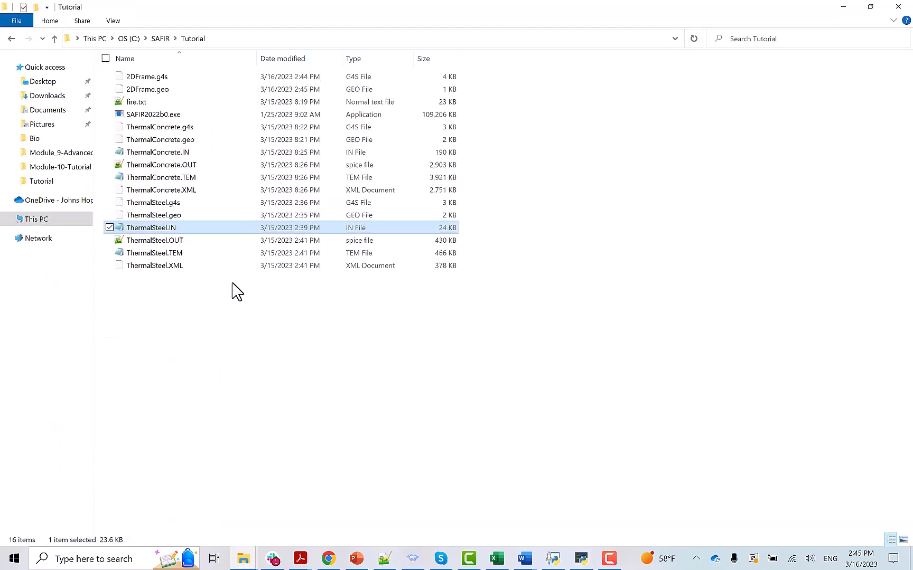
click(171, 159)
right_click(171, 158)
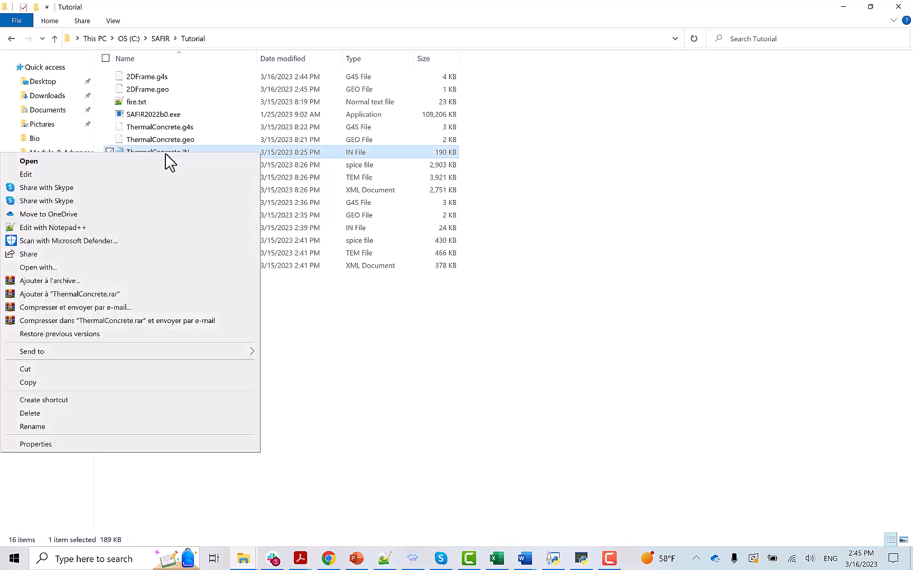
click(73, 228)
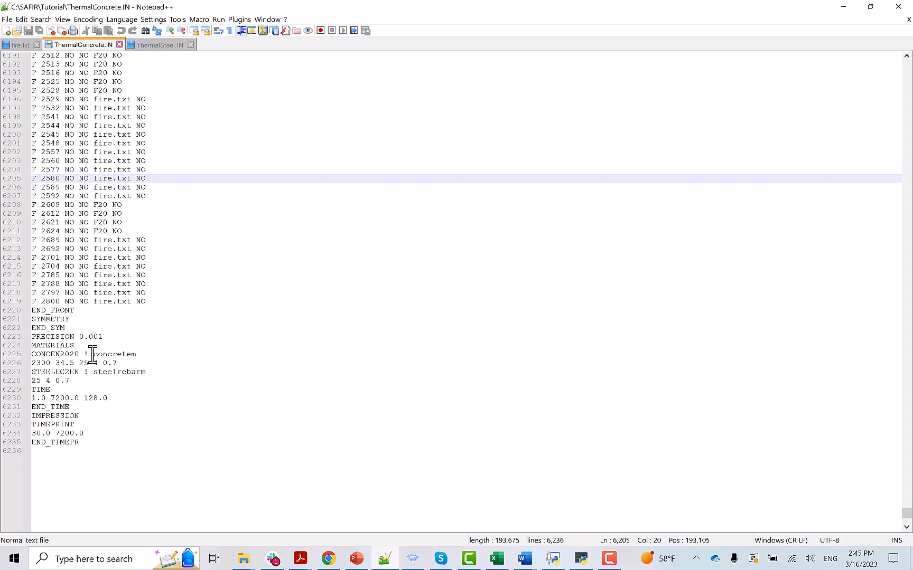
drag(94, 354, 137, 354)
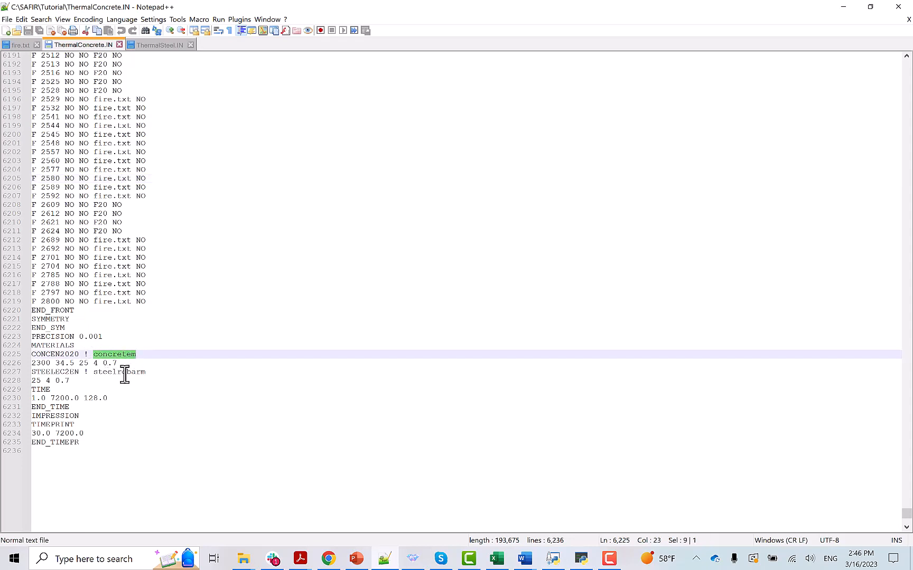
Back in Gmsh, set the columns' material names to "concretem rebarm", add the property and display the materials on the model.
click(581, 559)
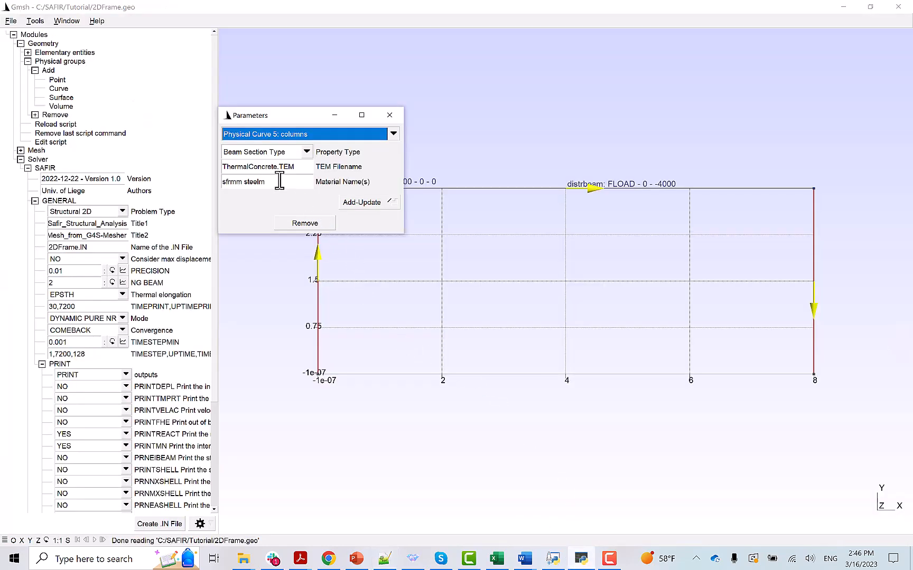
drag(279, 183, 222, 186)
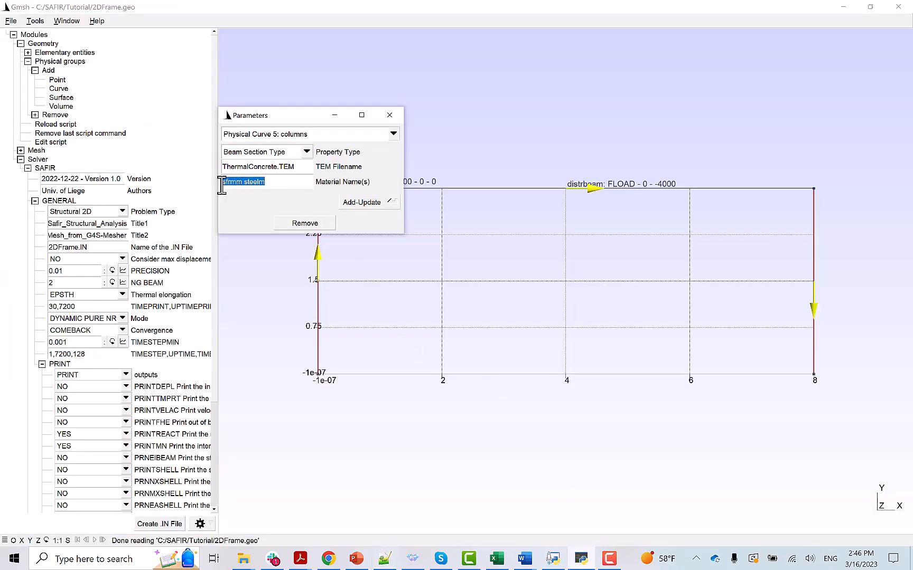
text(concretem reb)
text(arm)
click(353, 206)
click(390, 115)
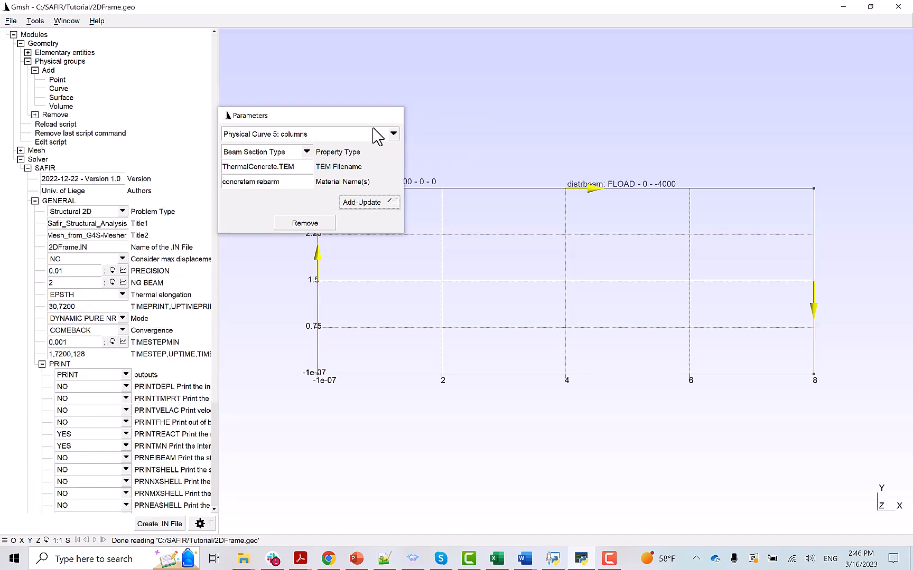
click(20, 43)
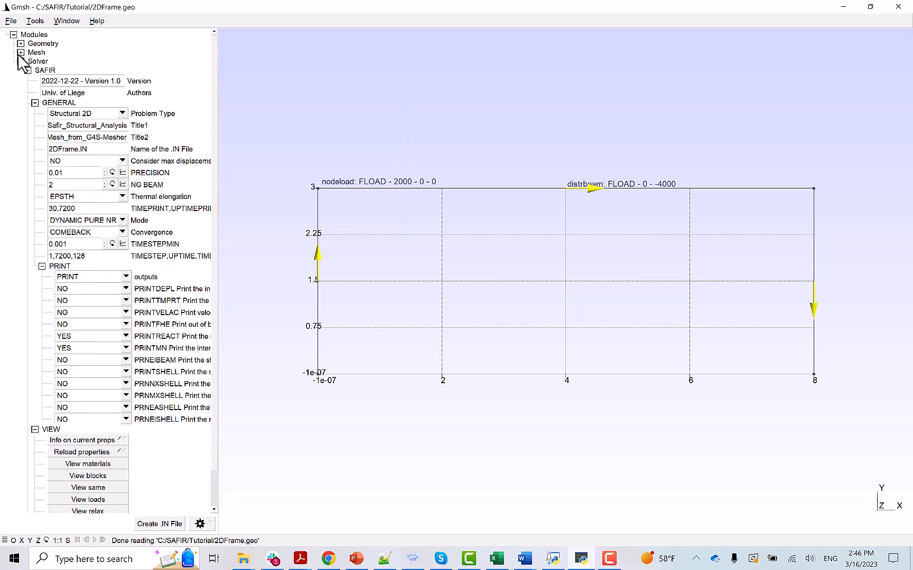
click(88, 464)
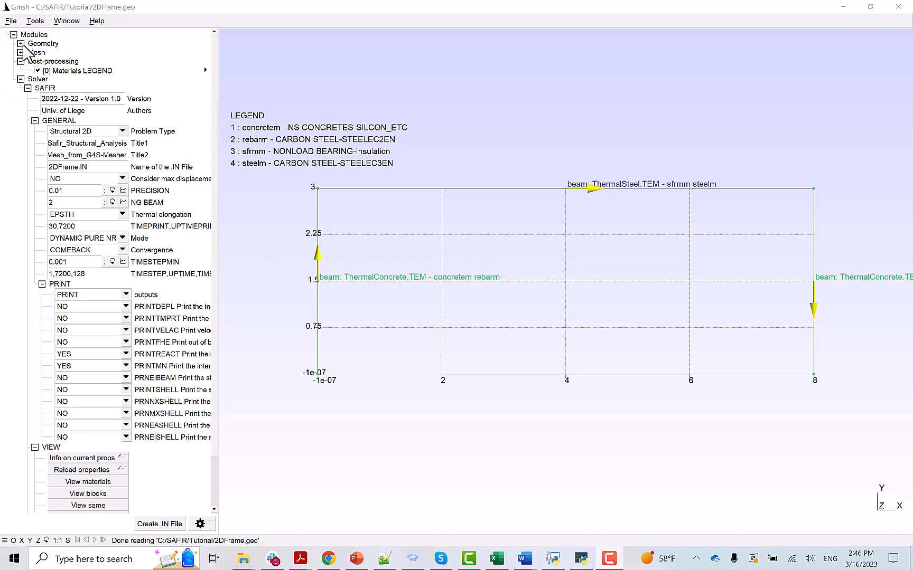
Add a Mass on Beam property with a distributed beam mass of 100 to the columns group and close the dialog.
click(318, 206)
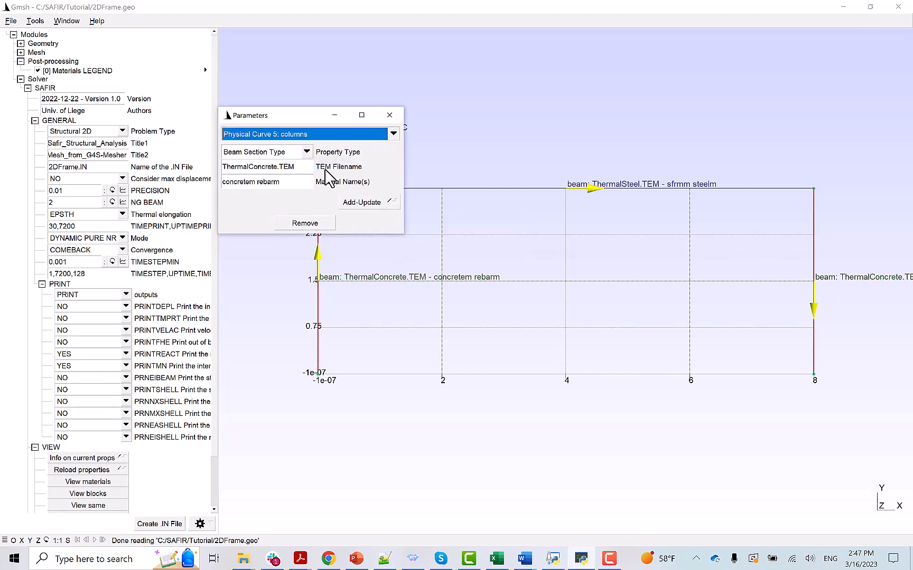
click(307, 152)
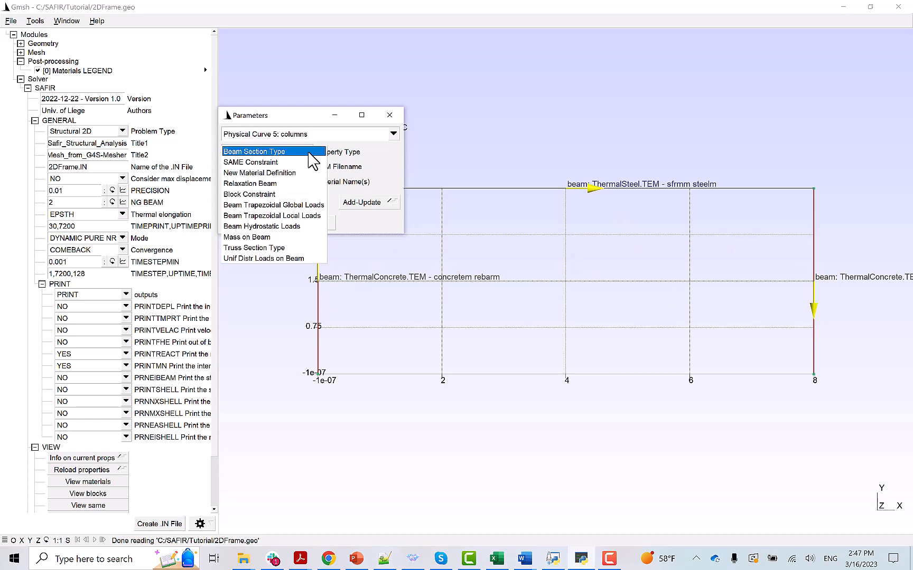
click(261, 238)
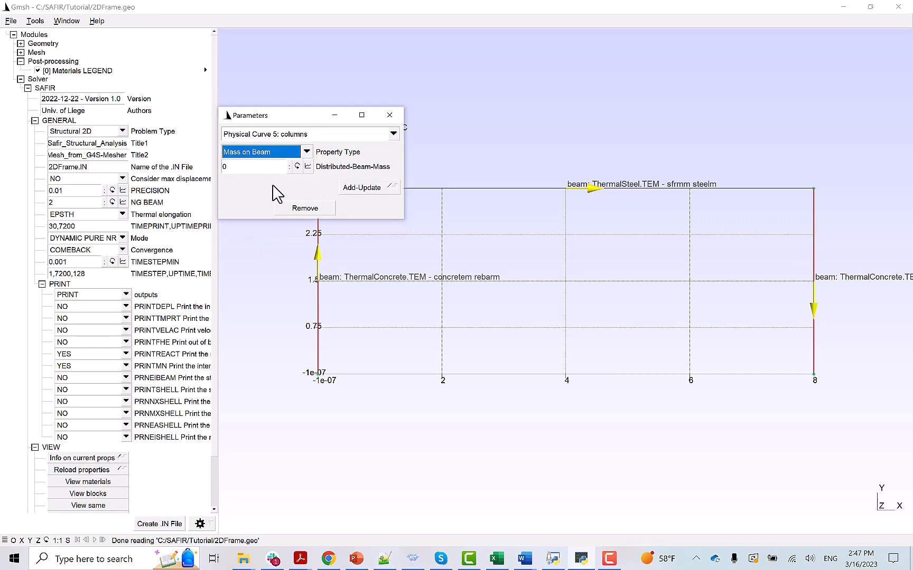
click(245, 167)
key(BackSpace)
text(100)
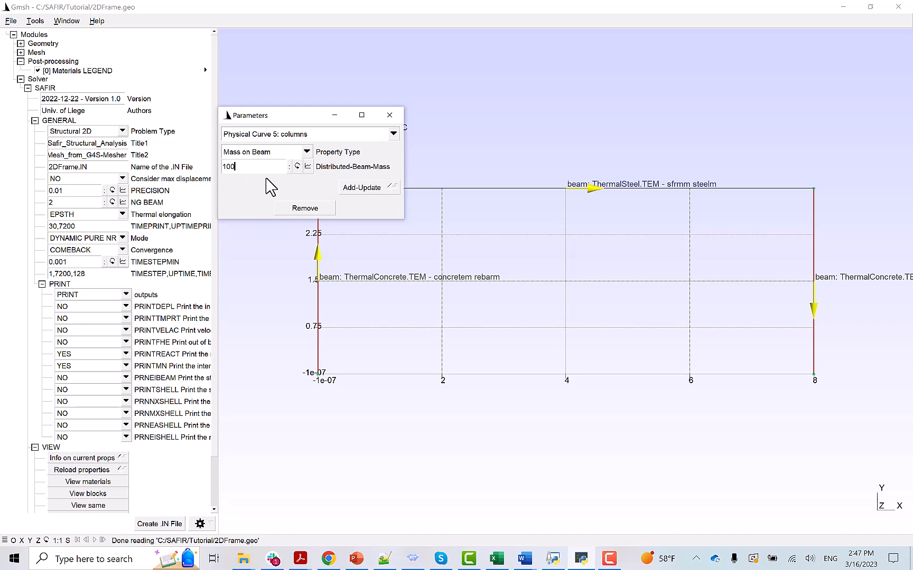
click(358, 190)
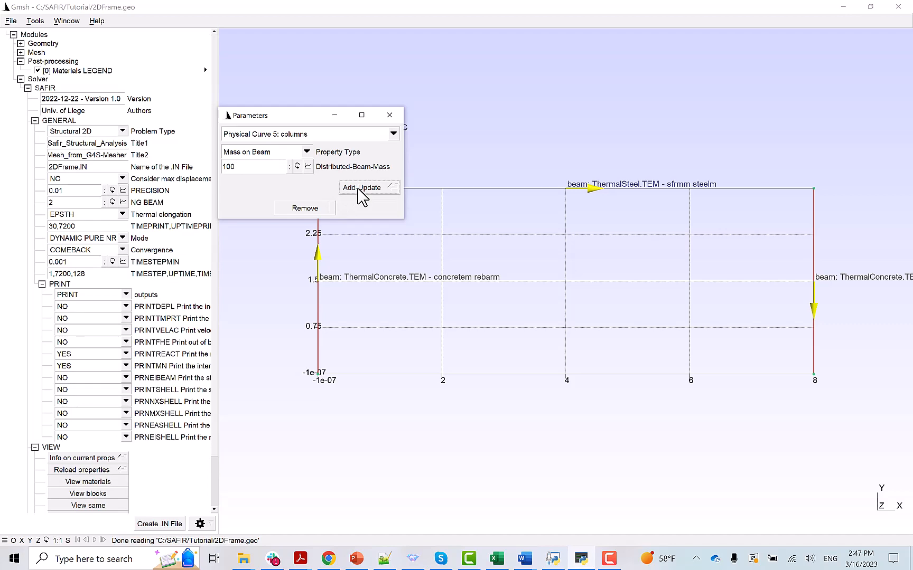
click(389, 115)
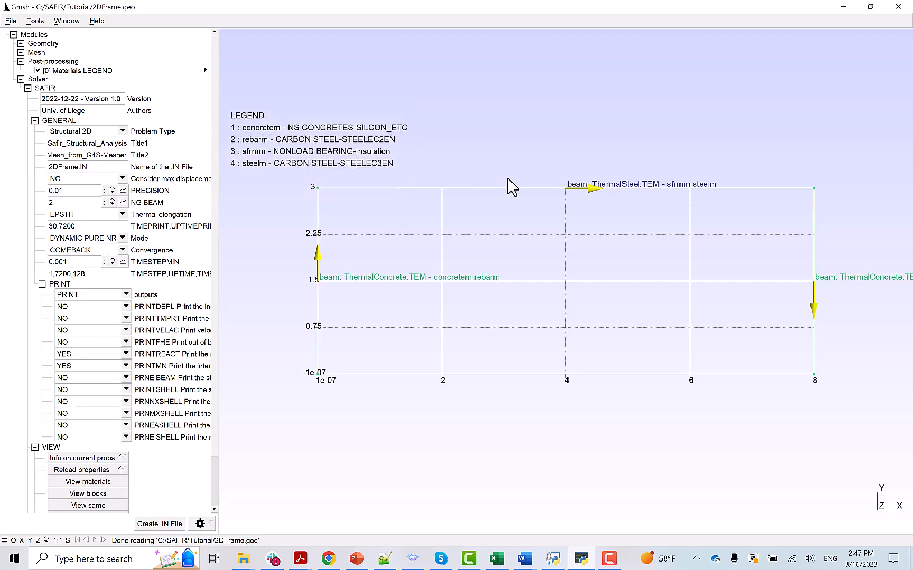
Add a Mass on Beam property with a distributed beam mass of 100 to the top beam and close the dialog.
click(513, 189)
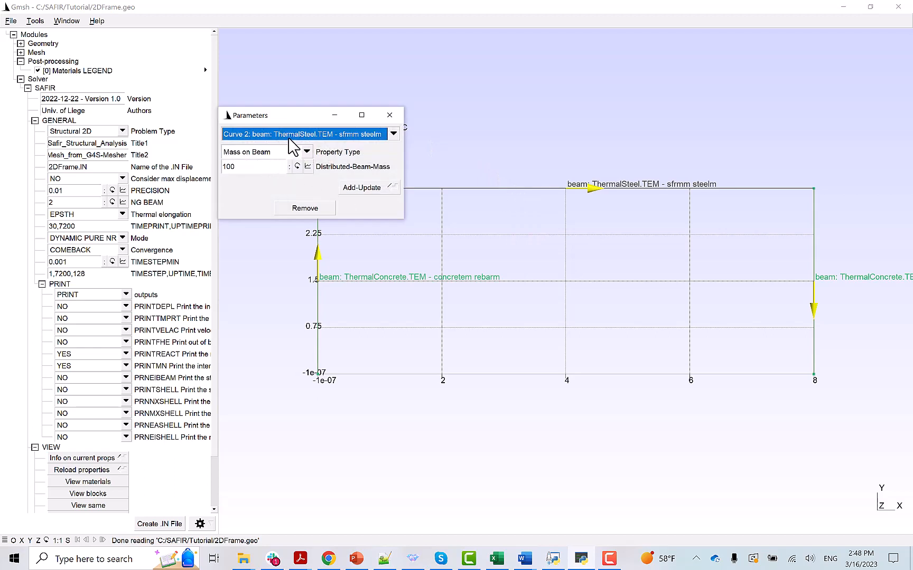
click(356, 193)
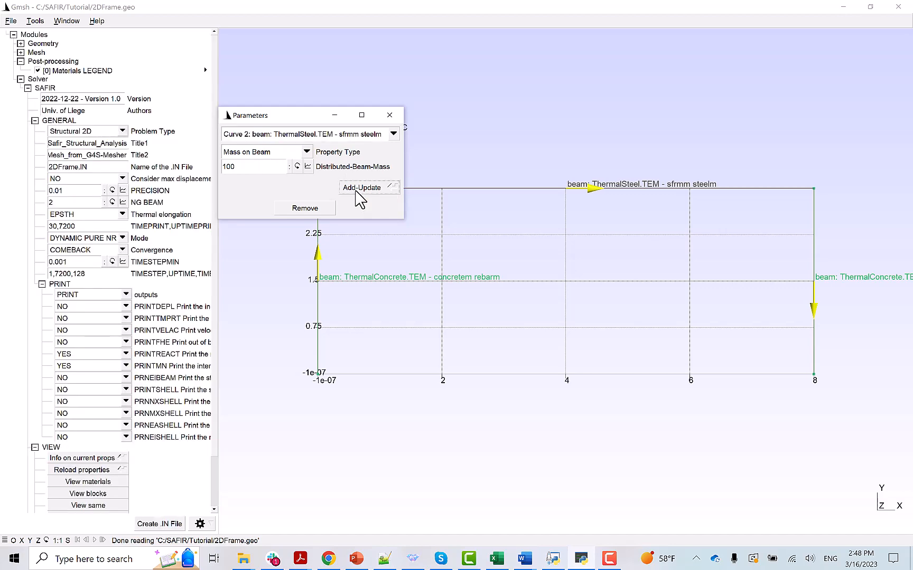
click(393, 120)
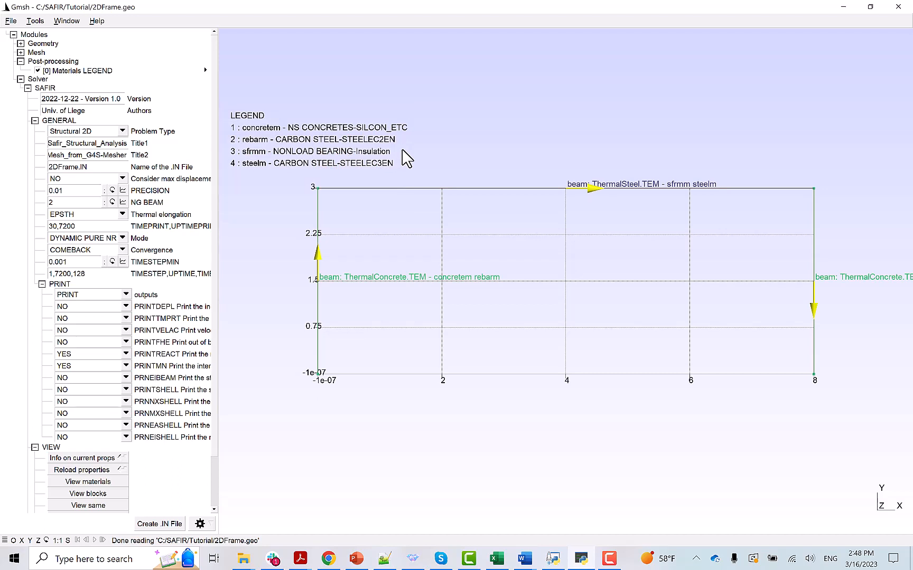
Generate the 1D mesh of the frame and show the message log to check the meshing output.
click(20, 52)
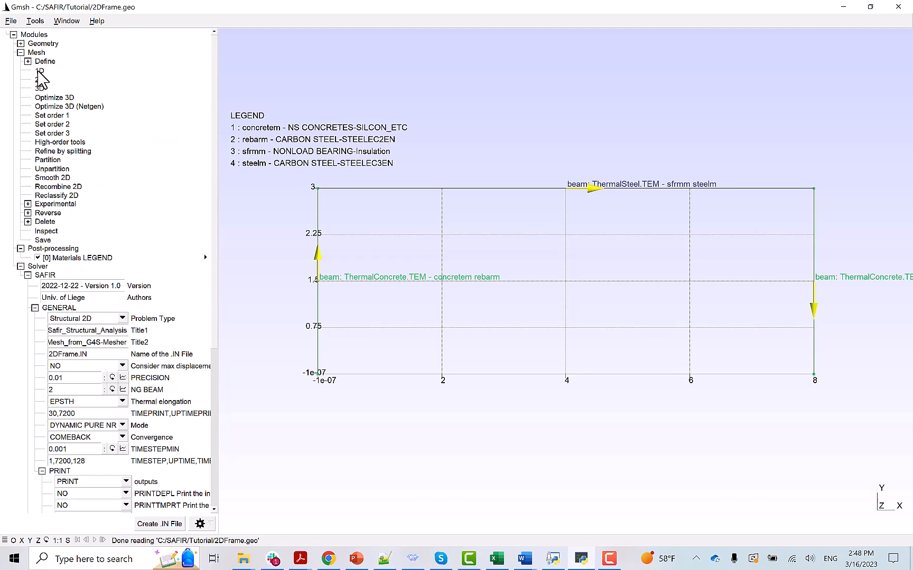
click(38, 71)
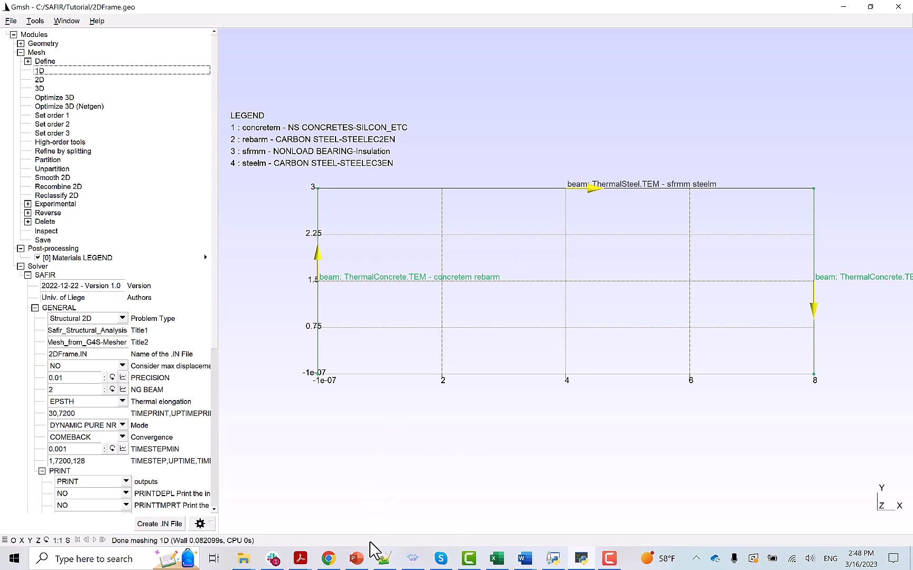
click(373, 540)
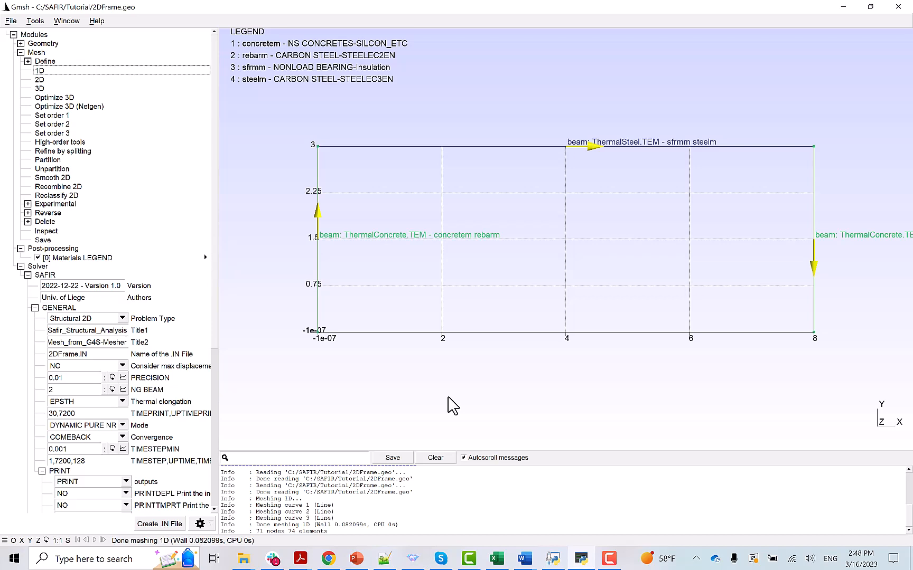
Review the general mesh options, including the element size factor, and close the options without changing them.
click(36, 22)
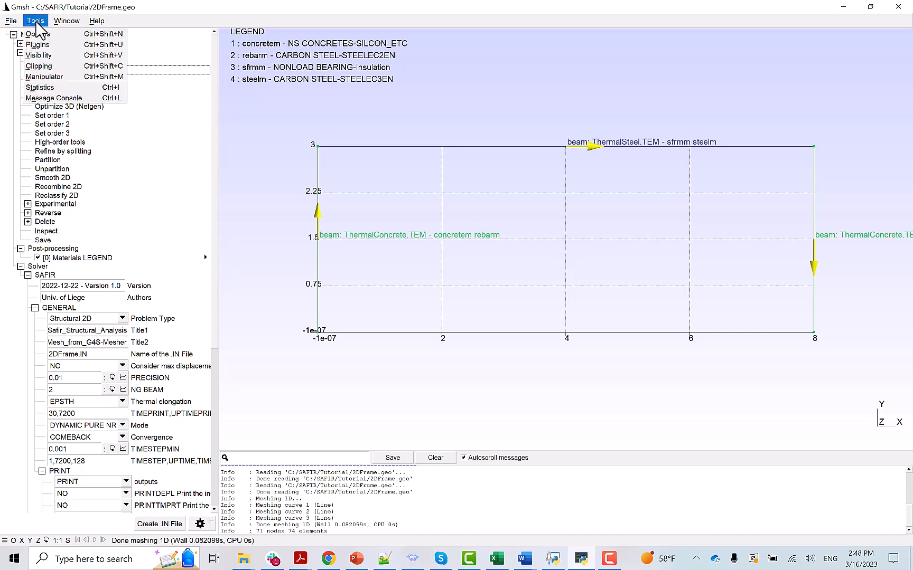
click(37, 34)
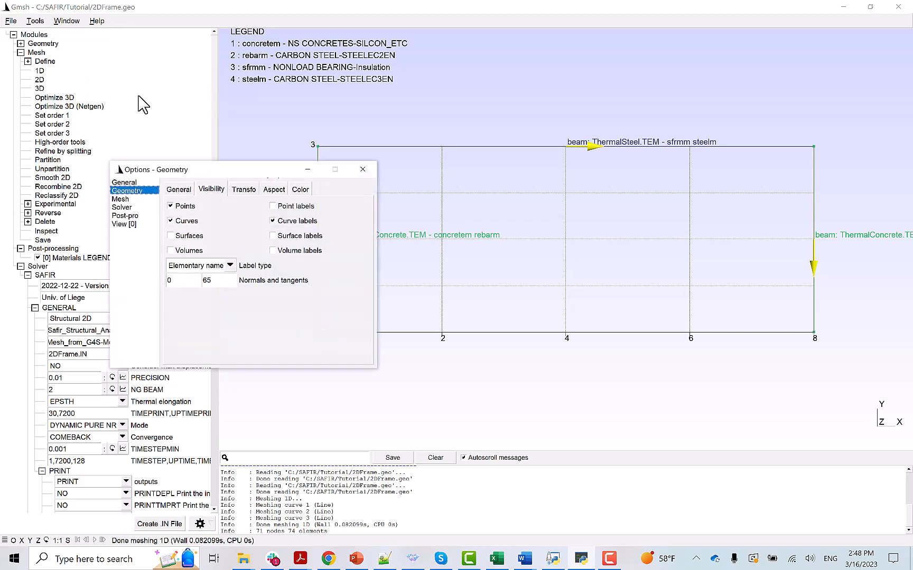
click(123, 200)
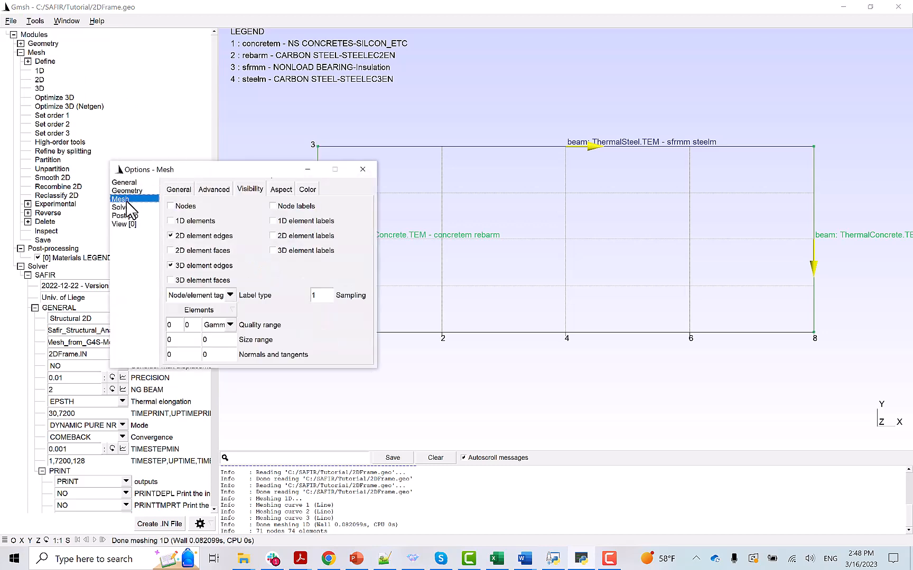
click(178, 190)
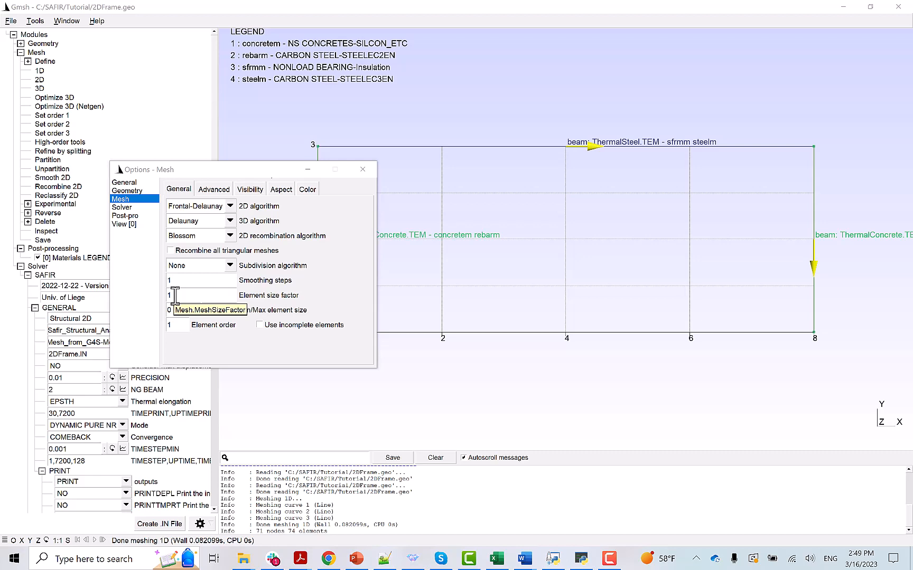
click(329, 203)
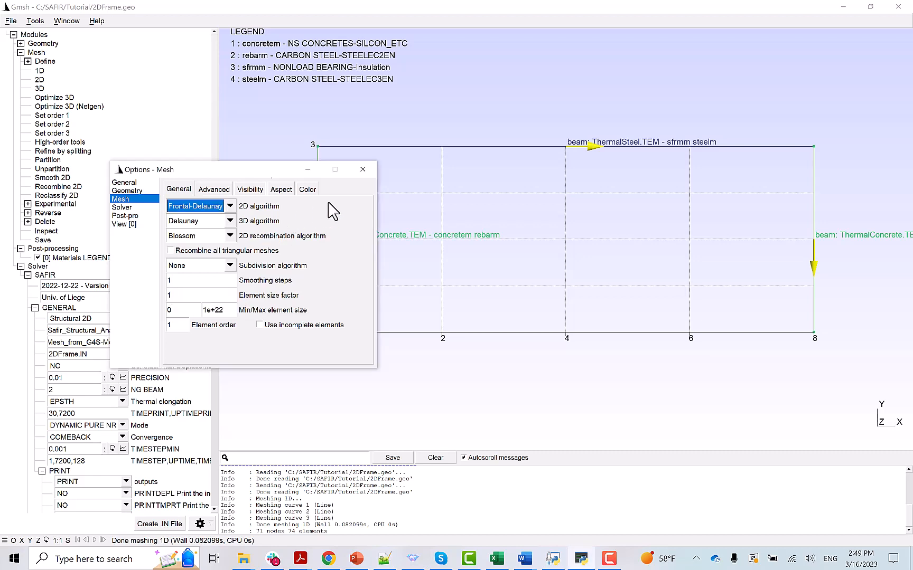
click(364, 174)
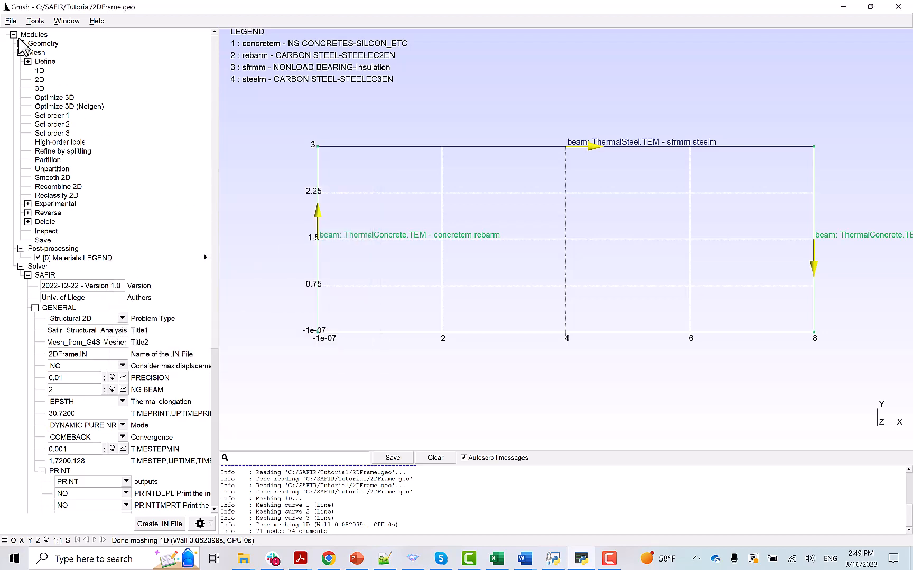
Create the SAFIR .IN file for the frame and check for 2DFrame.IN in the Tutorial folder.
click(20, 52)
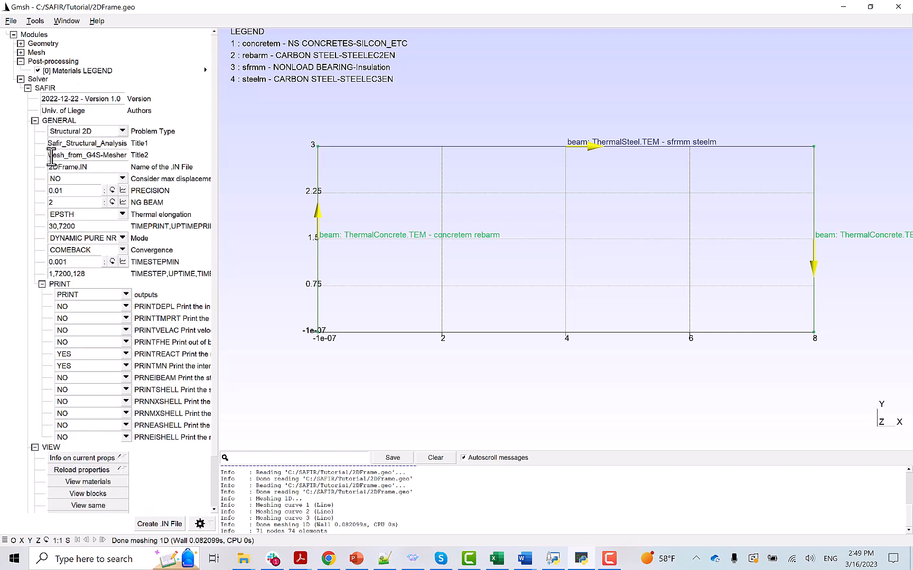
click(160, 524)
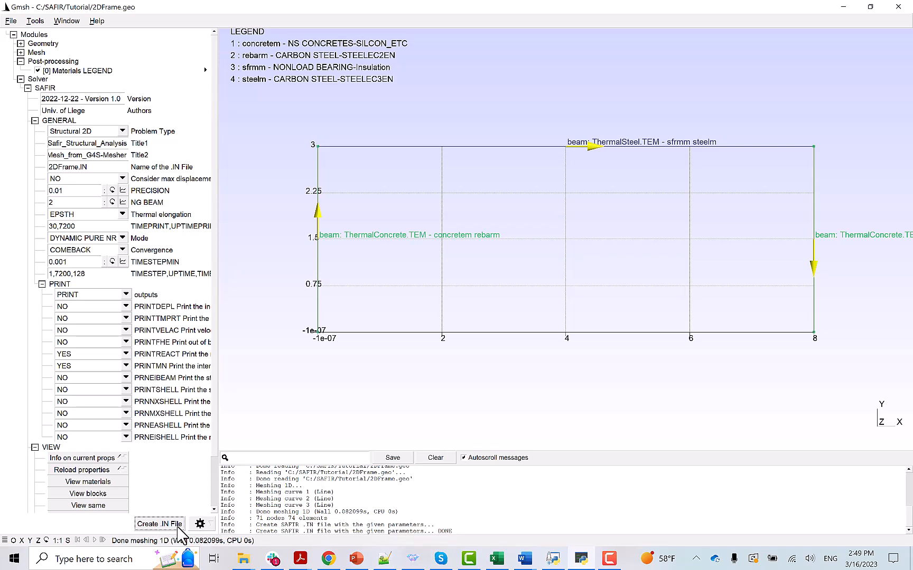
click(244, 560)
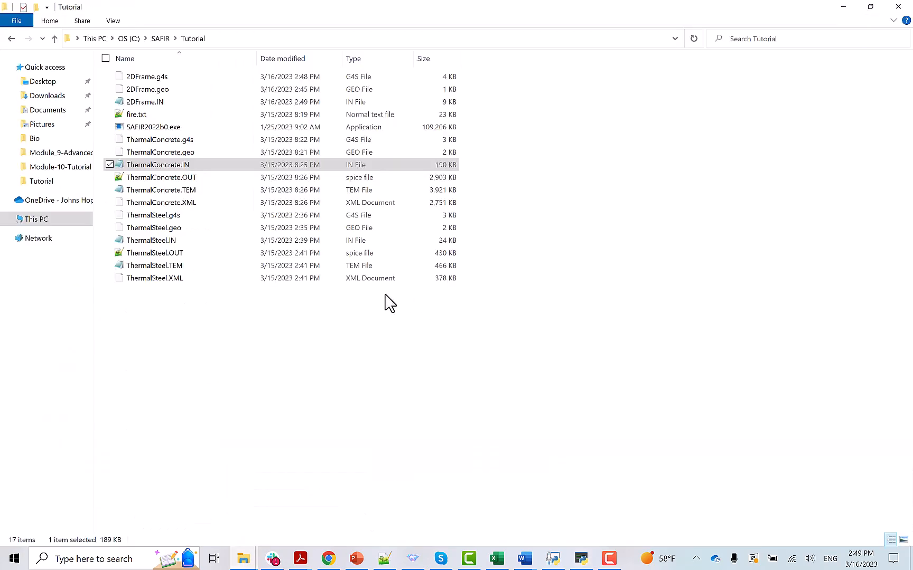
click(214, 323)
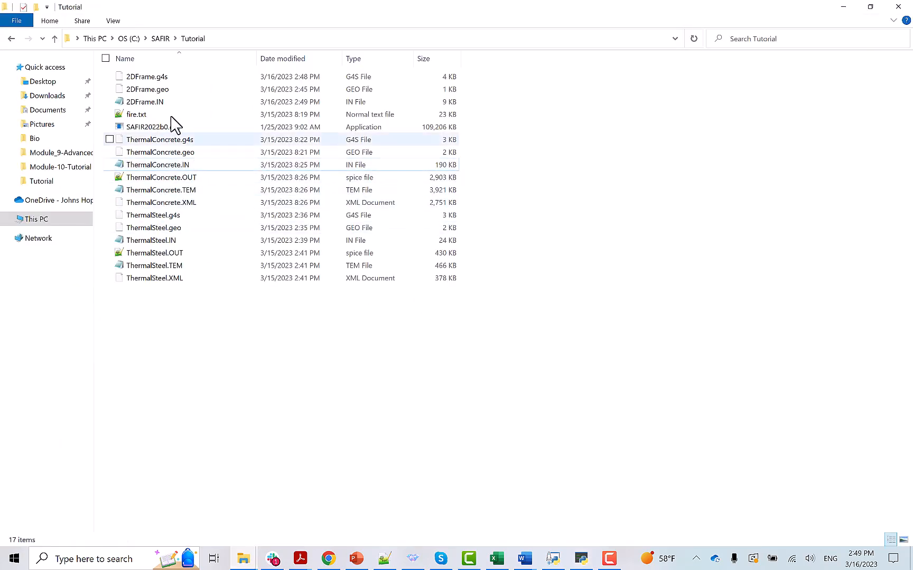
Open 2DFrame.IN from the Tutorial folder and examine the concrete, rebar, insulation and steel entries in its MATERIALS section.
double_click(159, 102)
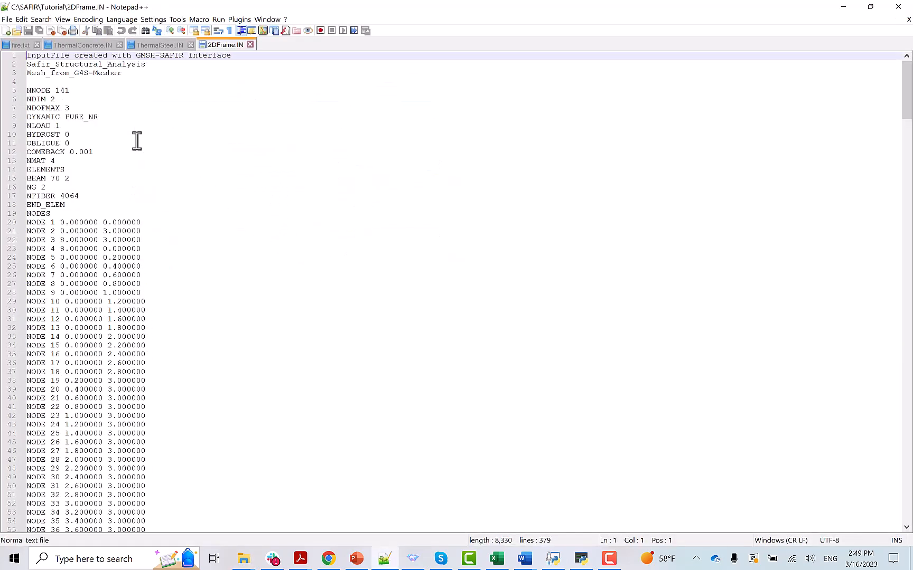
drag(908, 98, 907, 478)
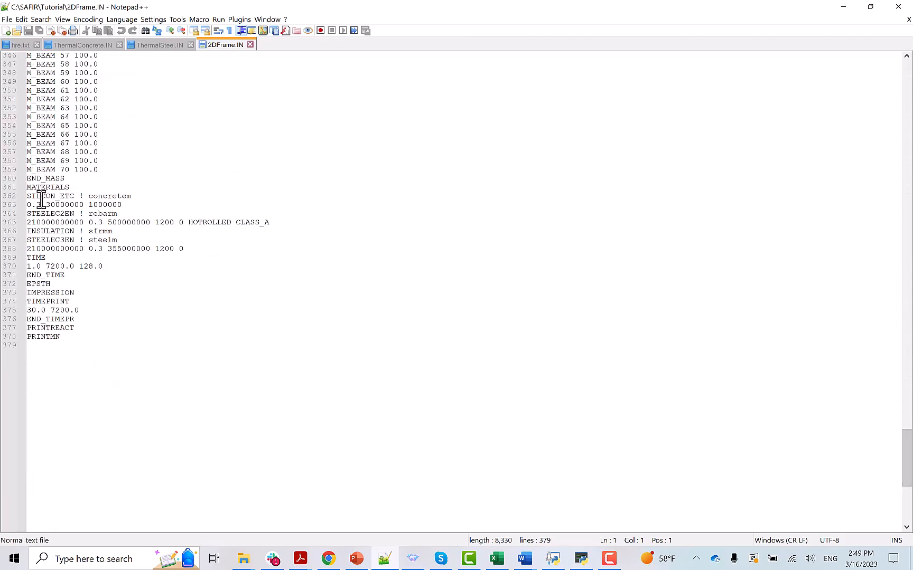
drag(36, 197, 112, 197)
drag(51, 214, 104, 215)
drag(46, 232, 98, 241)
click(142, 204)
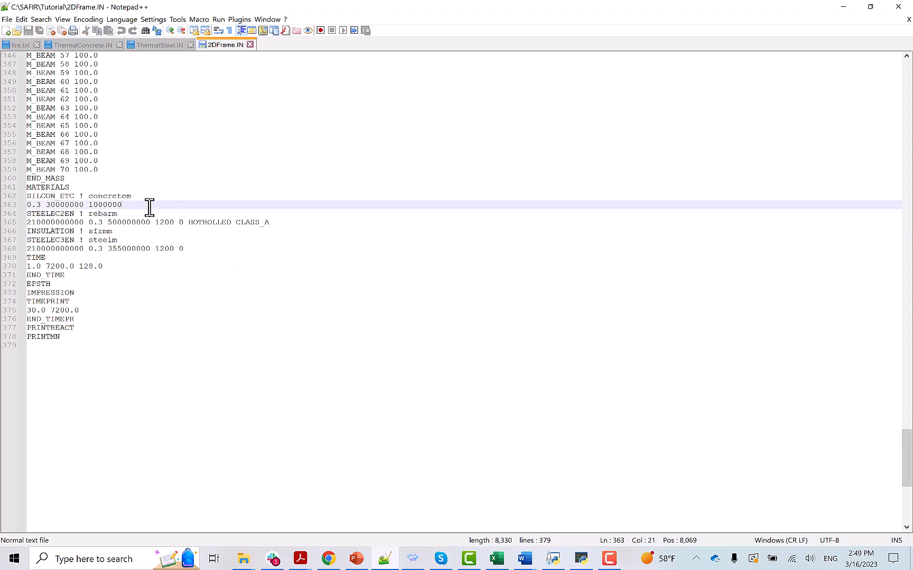
click(42, 196)
click(46, 213)
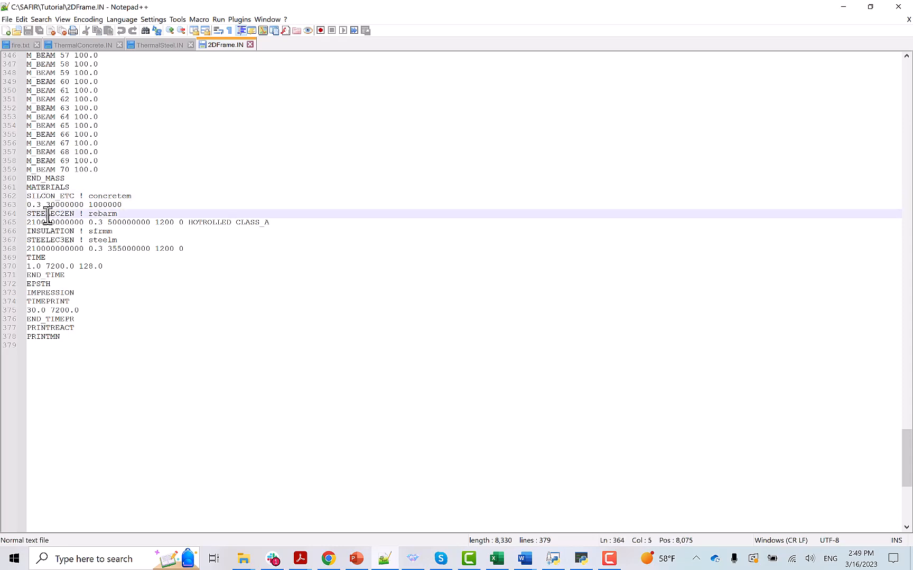
Examine the NODOFBEAM section of 2DFrame.IN, checking the ThermalConcrete.TEM reference and its first TRANSLATE line.
drag(910, 445, 909, 246)
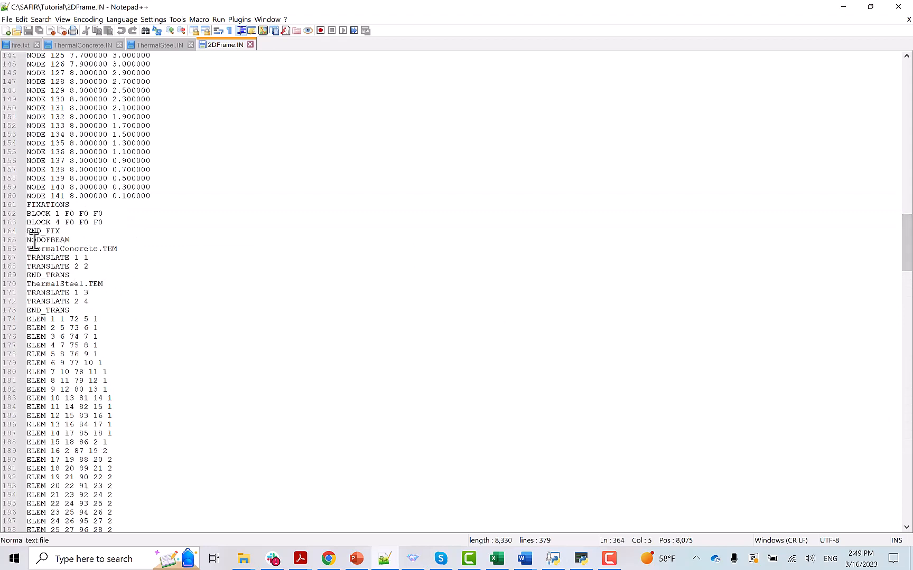
drag(31, 319, 74, 319)
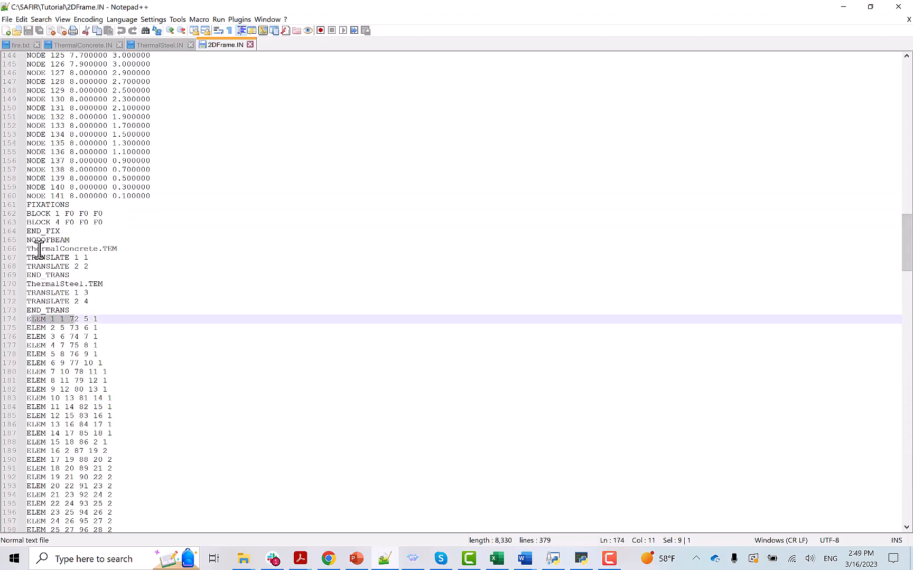
click(41, 240)
drag(28, 249, 122, 249)
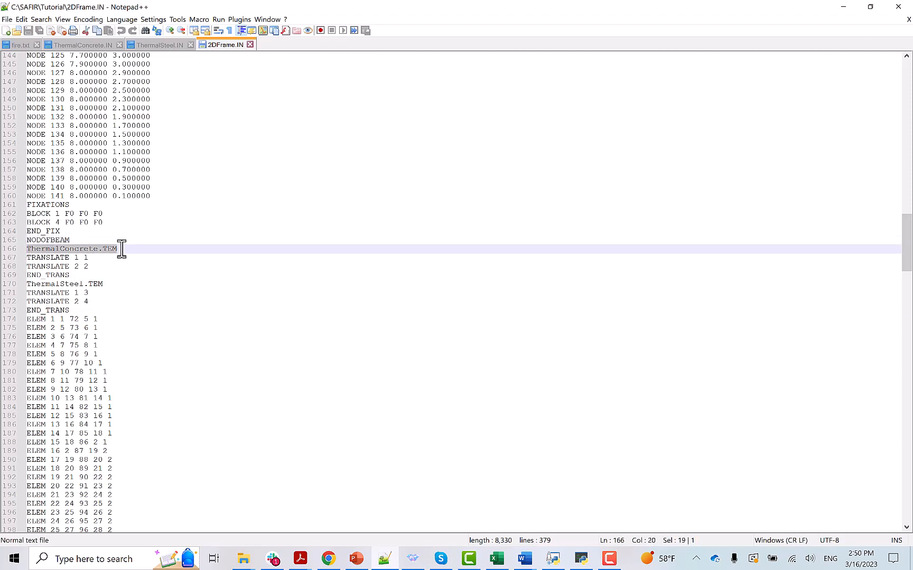
double_click(76, 258)
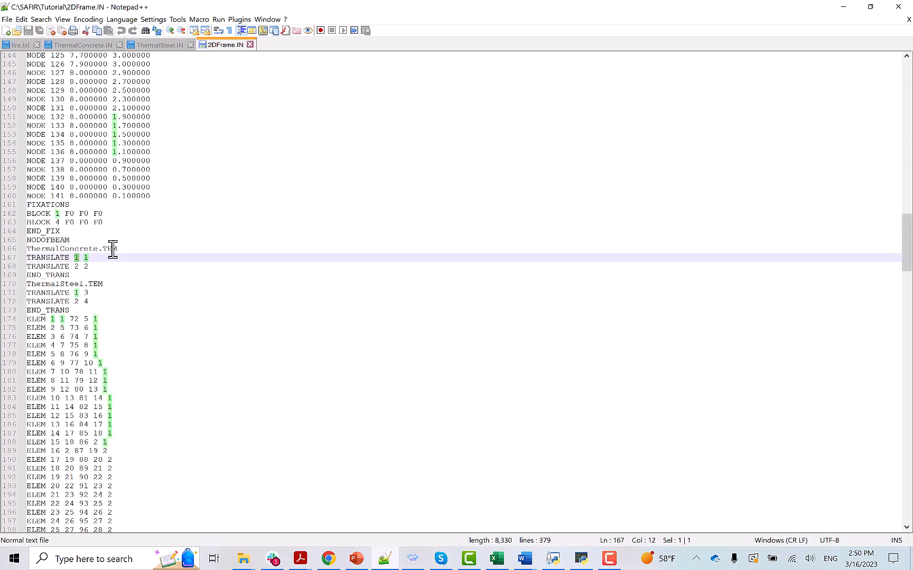
double_click(86, 257)
Compare the first TRANSLATE line under ThermalSteel.TEM in 2DFrame.IN with the first material listed in ThermalSteel.IN.
drag(29, 284, 105, 283)
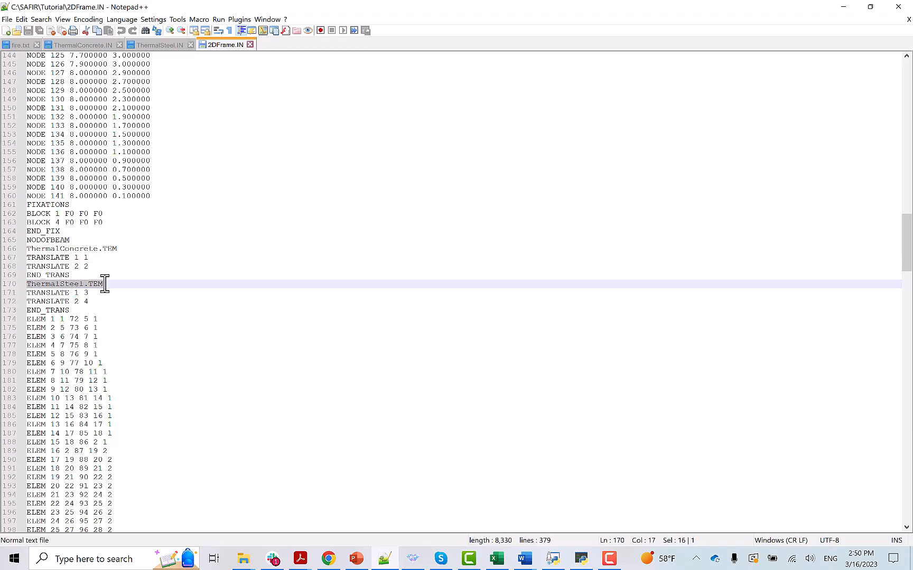
click(77, 293)
double_click(77, 293)
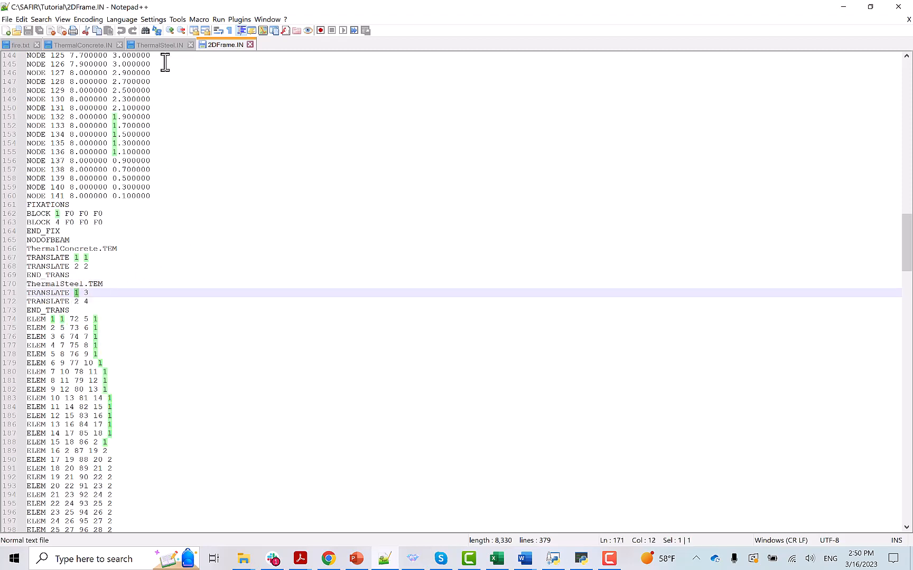
click(159, 45)
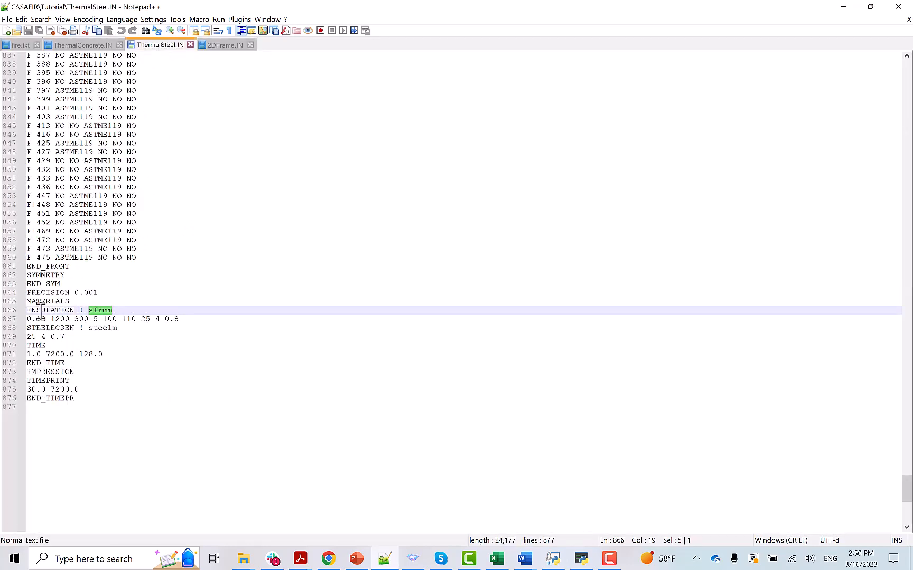
drag(28, 312, 116, 312)
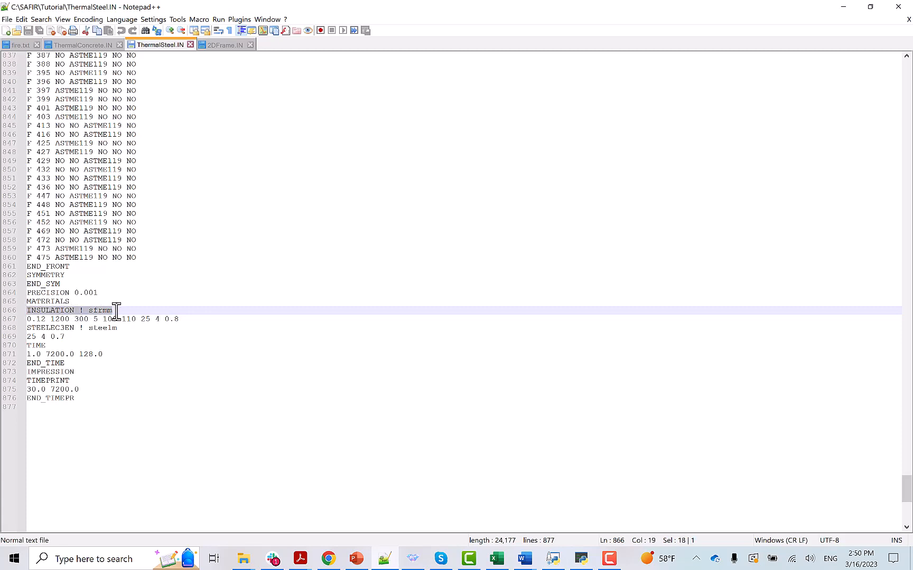
click(221, 45)
double_click(86, 292)
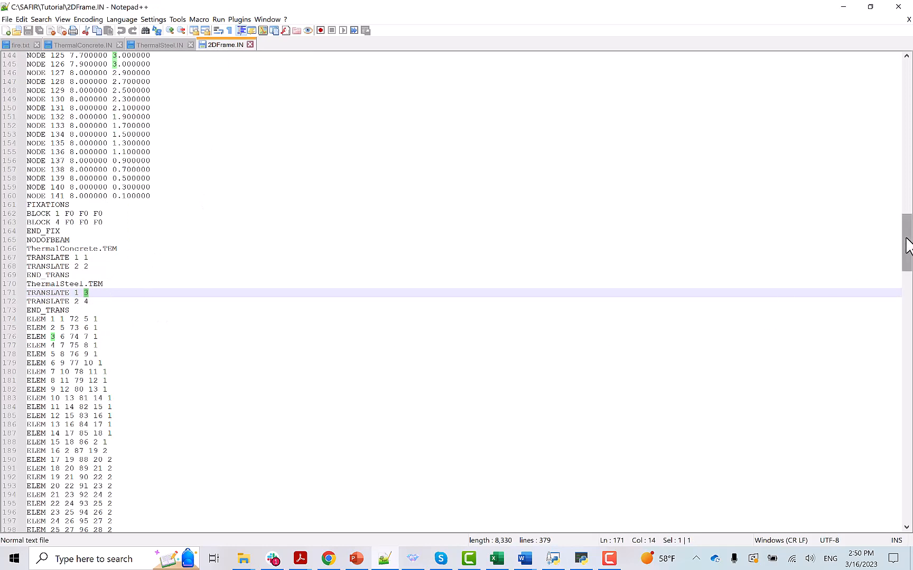
Check the order of the materials in 2DFrame.IN down to the INSULATION entry to match the steel section's translated numbers.
drag(907, 245, 906, 464)
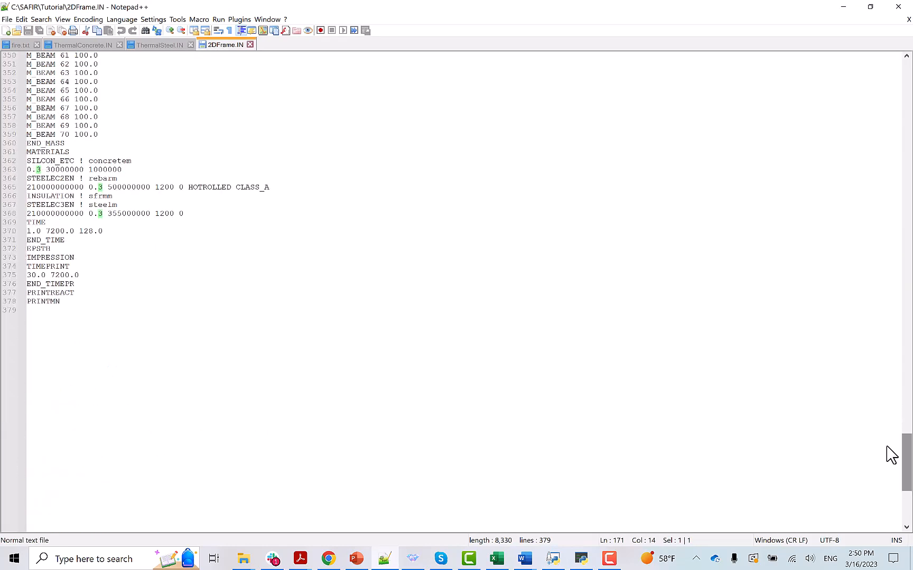
click(55, 161)
click(38, 179)
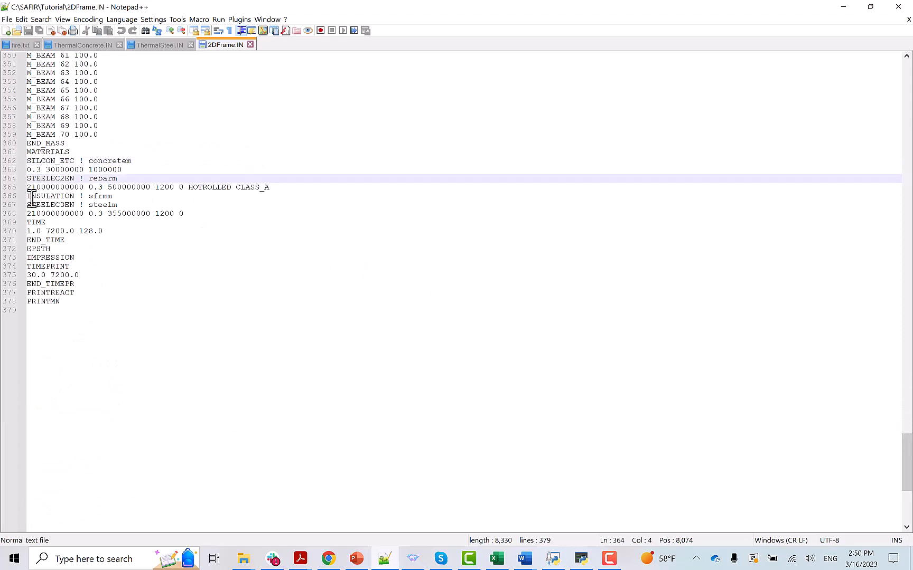
drag(32, 196, 114, 197)
click(121, 197)
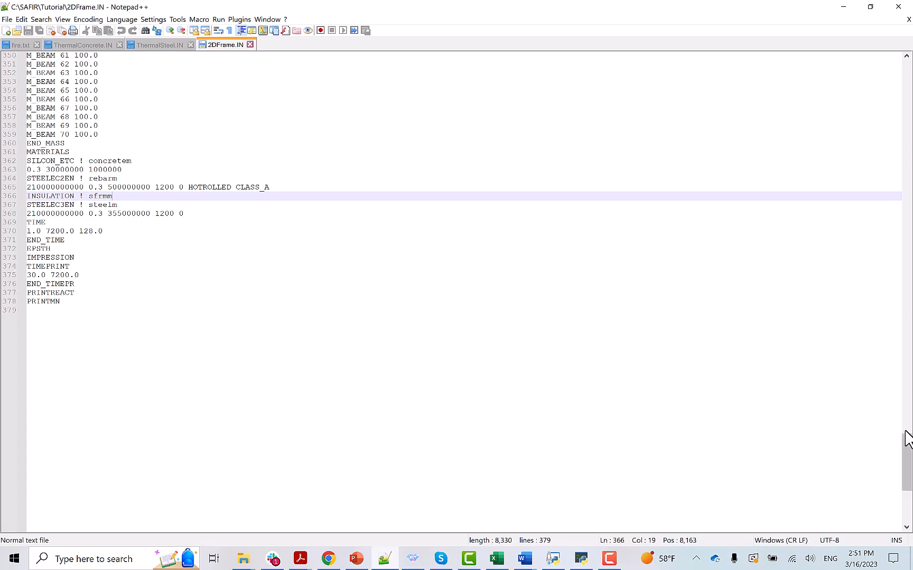
Recheck the ThermalConcrete.TEM translation lines in 2DFrame.IN and the material order in ThermalSteel.IN, and return to 2DFrame.IN.
drag(906, 450, 907, 238)
click(113, 178)
click(78, 187)
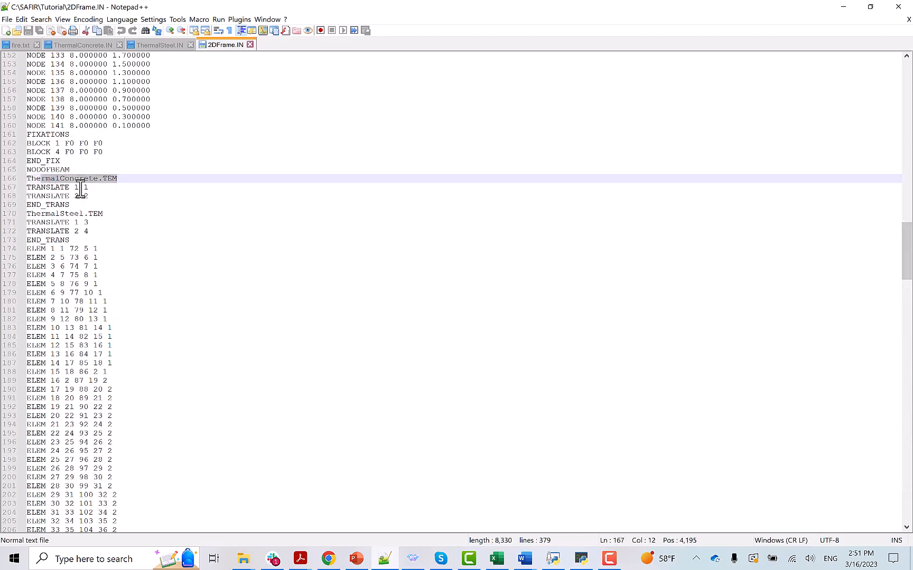
click(158, 45)
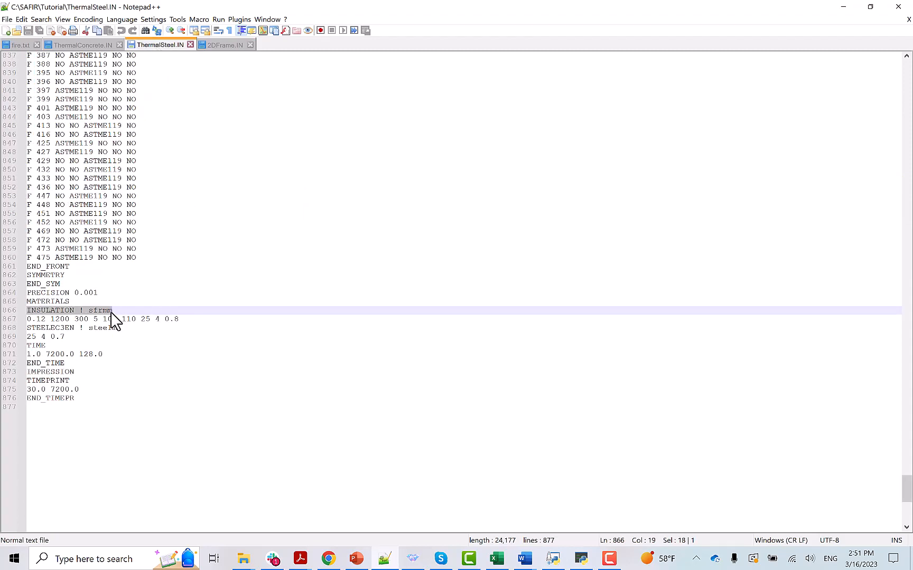
click(102, 327)
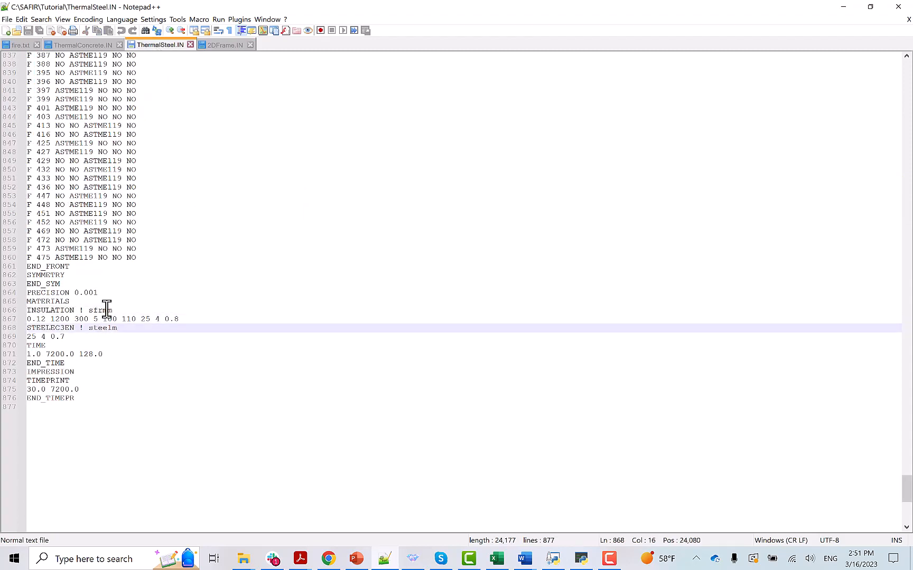
click(225, 44)
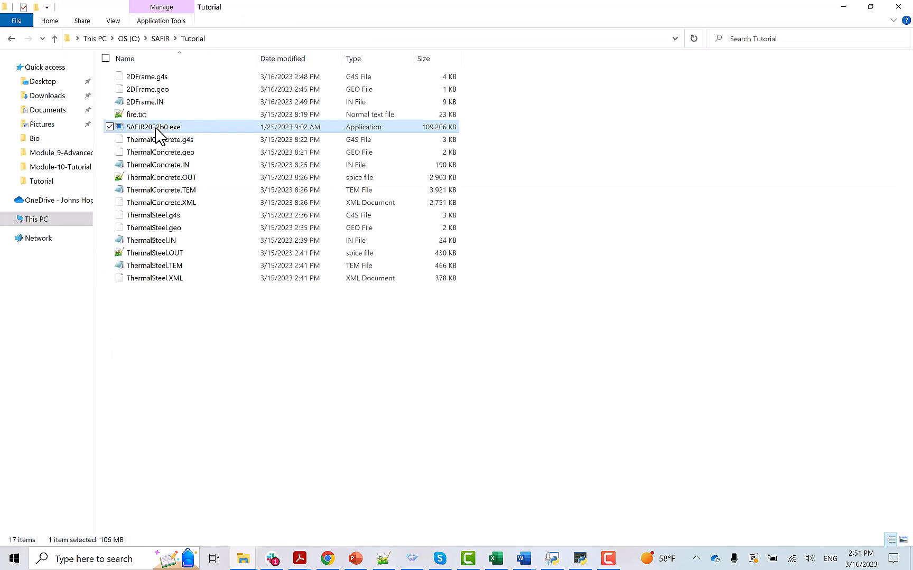
Launch SAFIR2022b0.exe from the Tutorial folder and run the analysis on the input file 2DFrame.
double_click(160, 127)
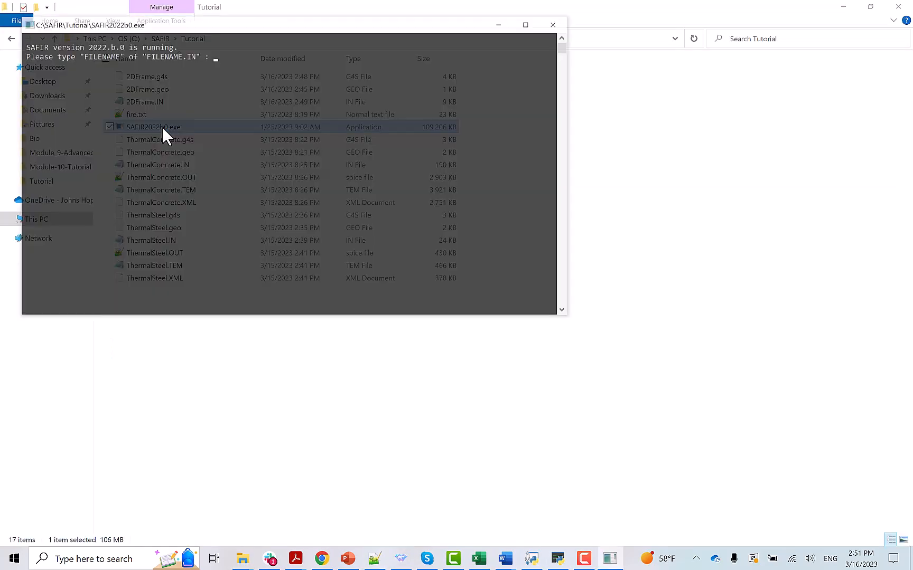
drag(228, 33, 307, 144)
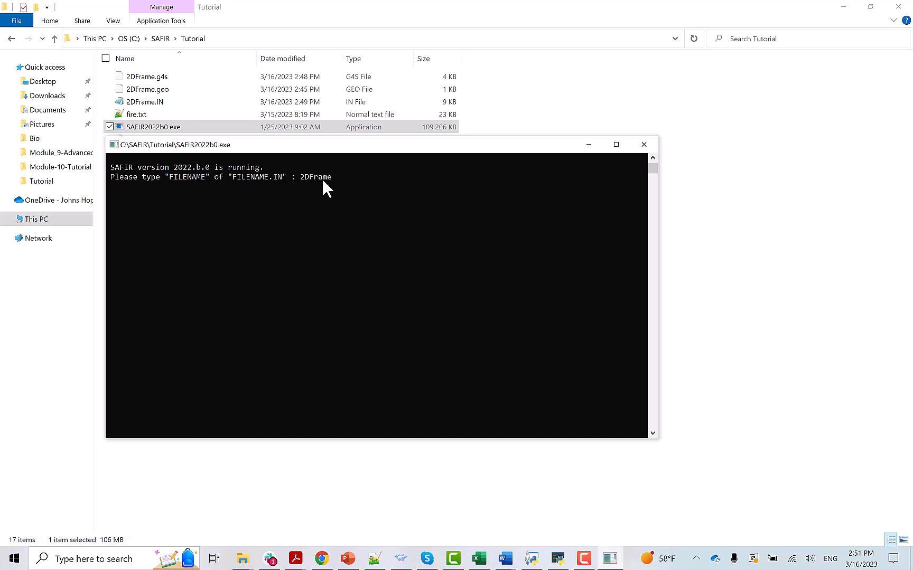
key(Return)
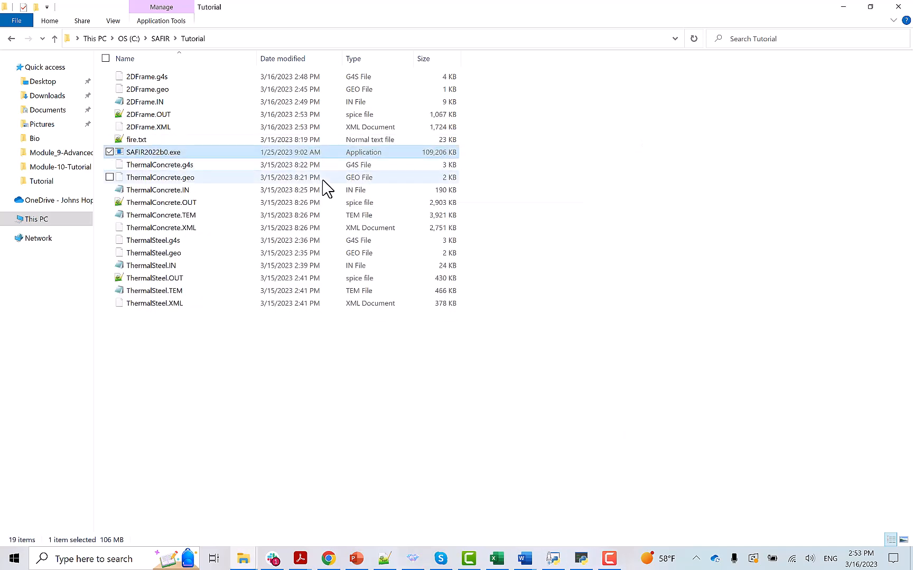
Locate the 2DFrame.OUT and 2DFrame.XML results in the Tutorial folder, open 2DFrame.OUT and examine its copy of the data file.
click(150, 114)
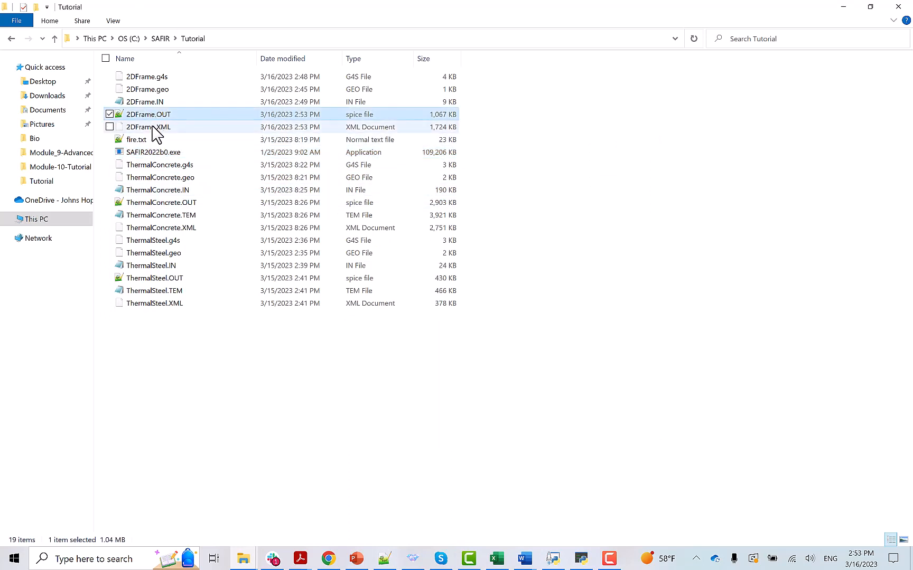
click(156, 128)
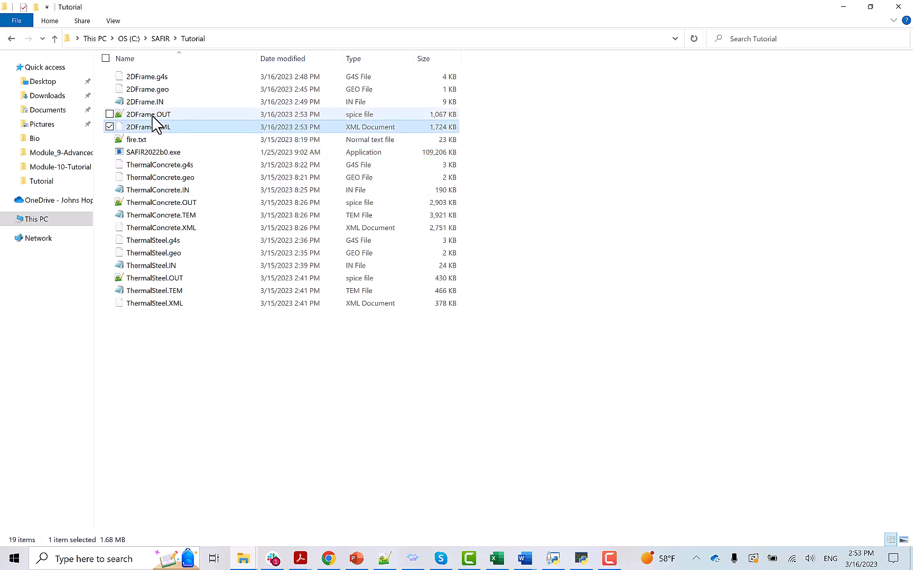
click(156, 122)
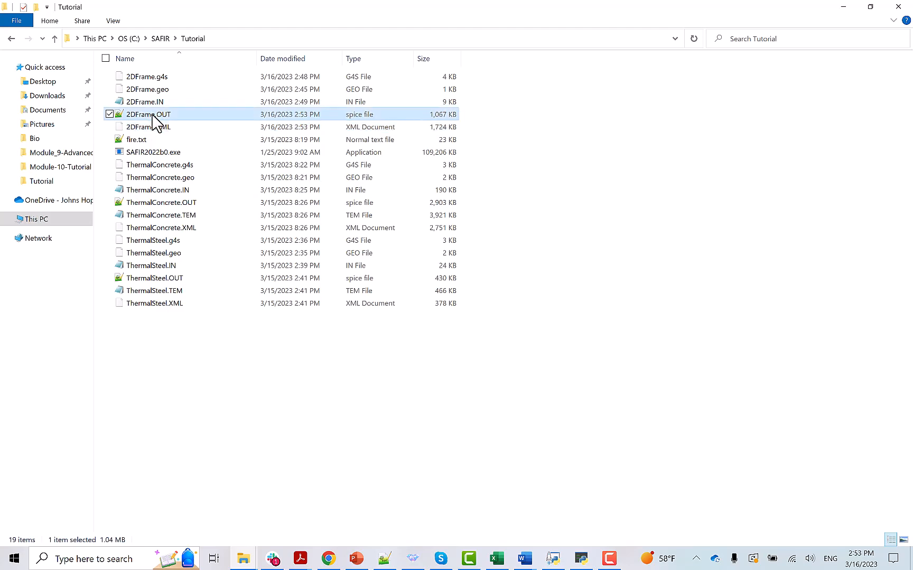
double_click(153, 116)
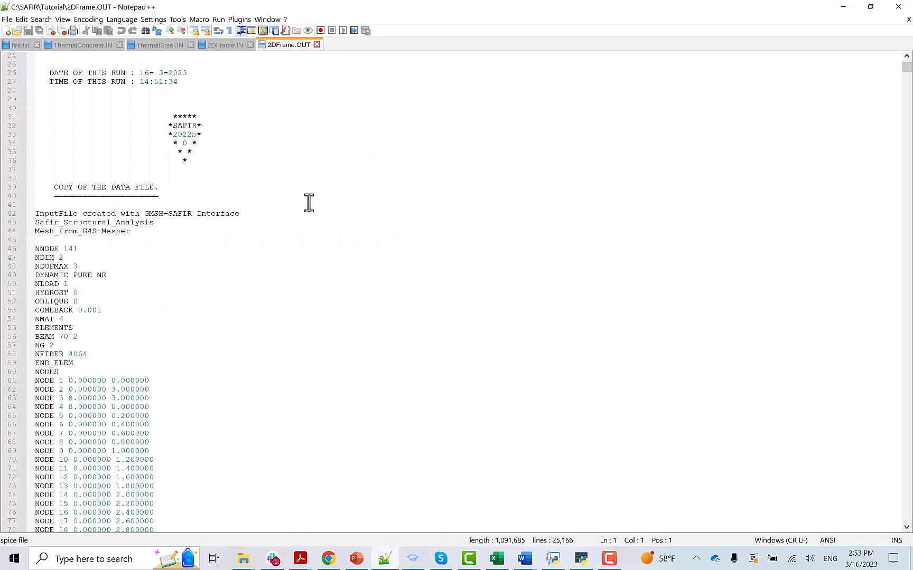
drag(54, 187, 159, 188)
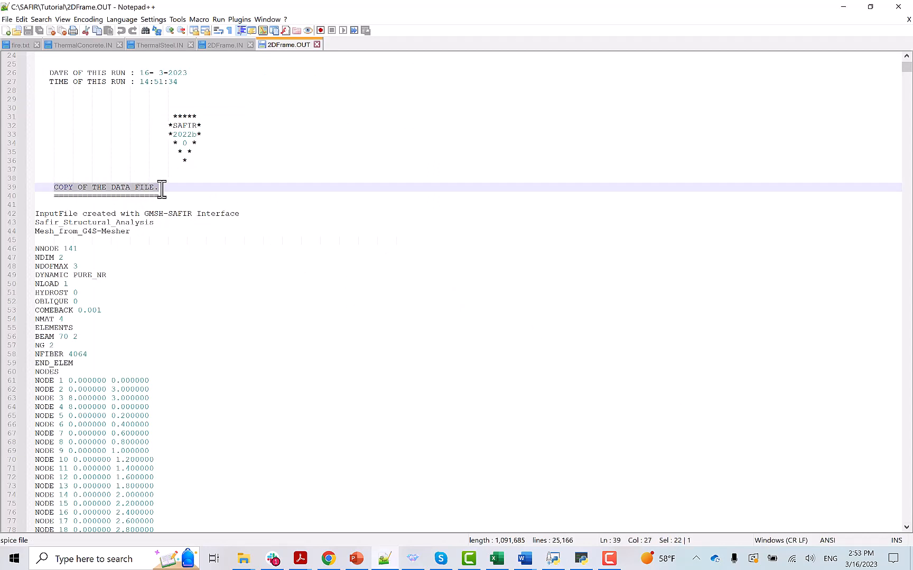
click(219, 280)
Examine the total displacements of the nodes at the 512-second time step in 2DFrame.OUT.
drag(906, 69, 905, 231)
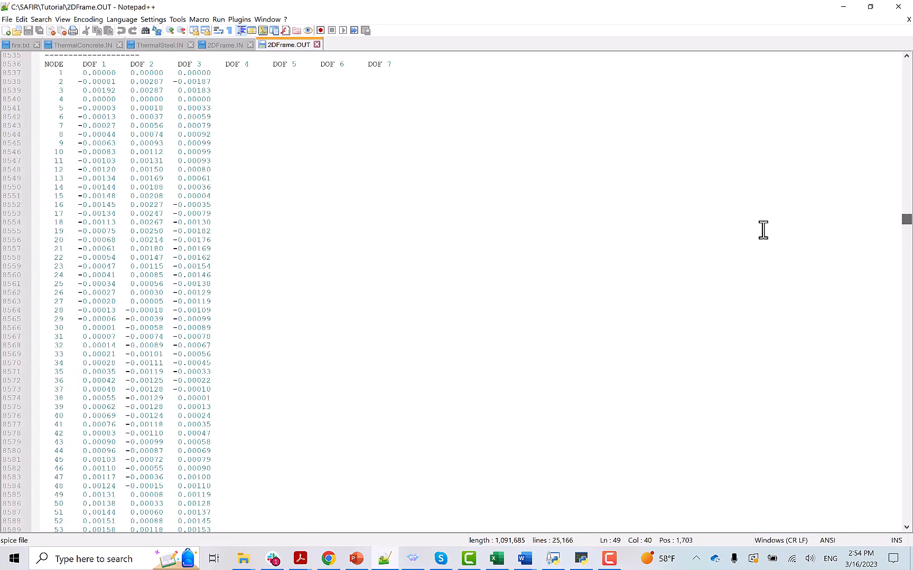
scroll(460, 266, up, 9)
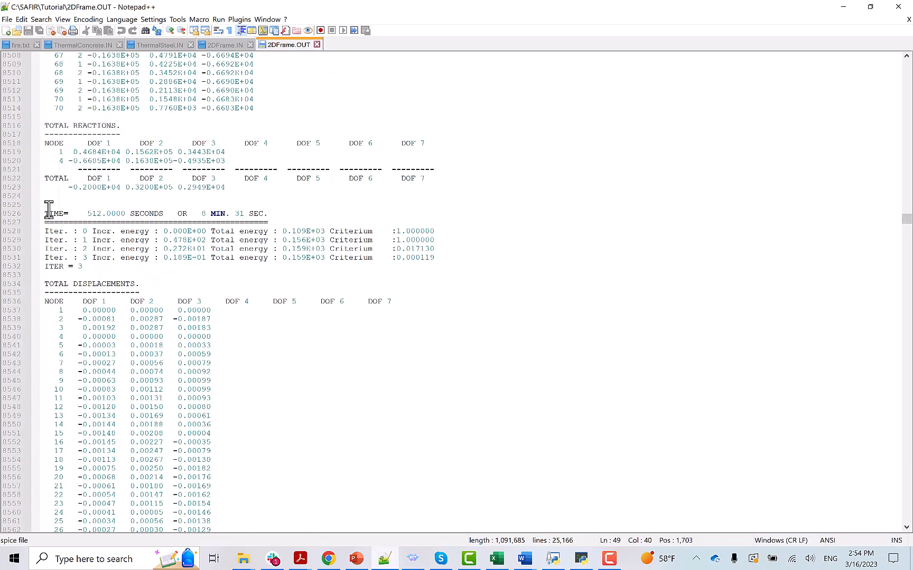
drag(49, 208, 125, 213)
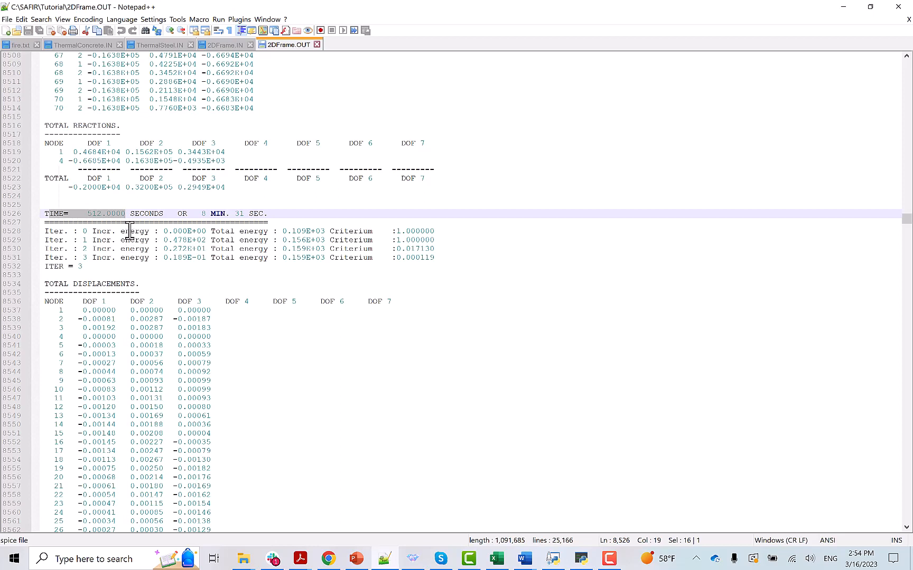
click(122, 284)
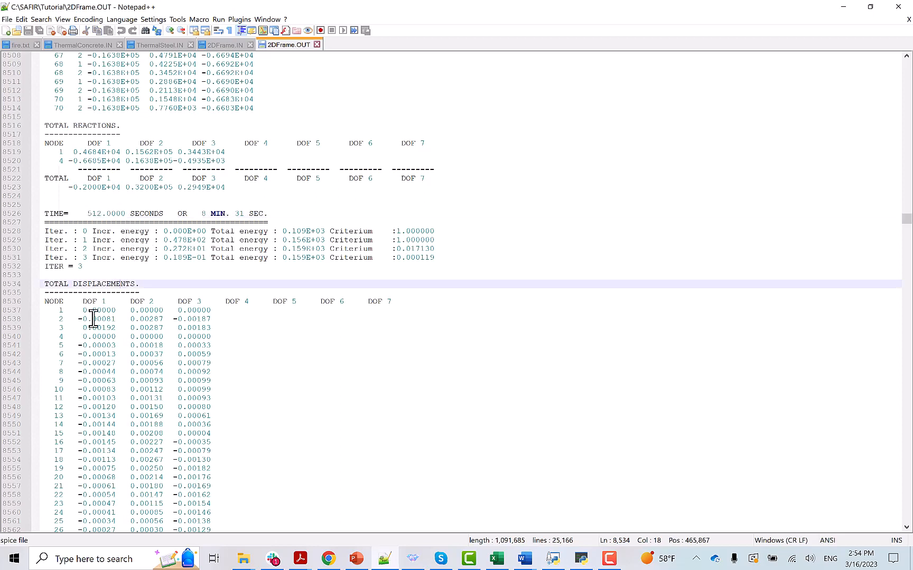
click(62, 310)
scroll(190, 350, down, 9)
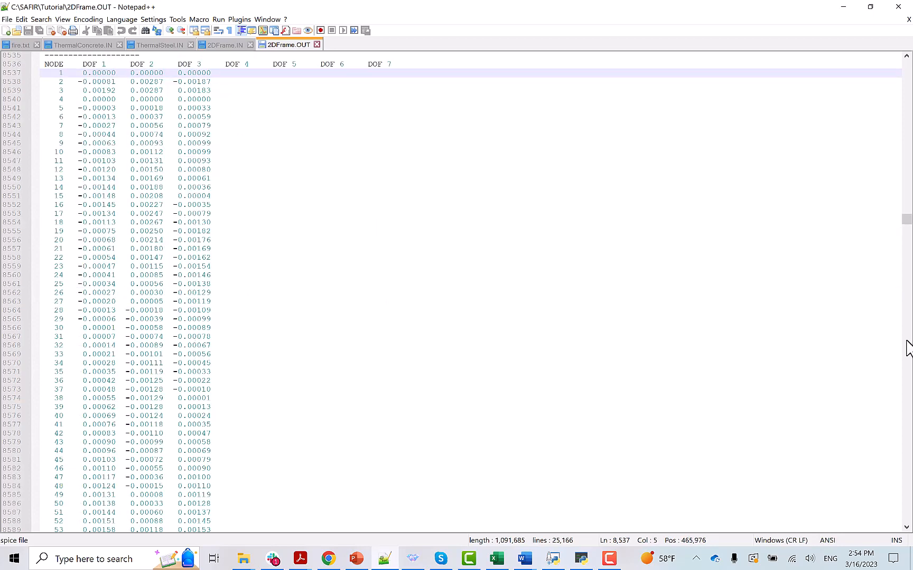
Find the 7200-second time step near the end of 2DFrame.OUT and highlight its time heading.
drag(906, 231, 906, 523)
scroll(366, 397, down, 18)
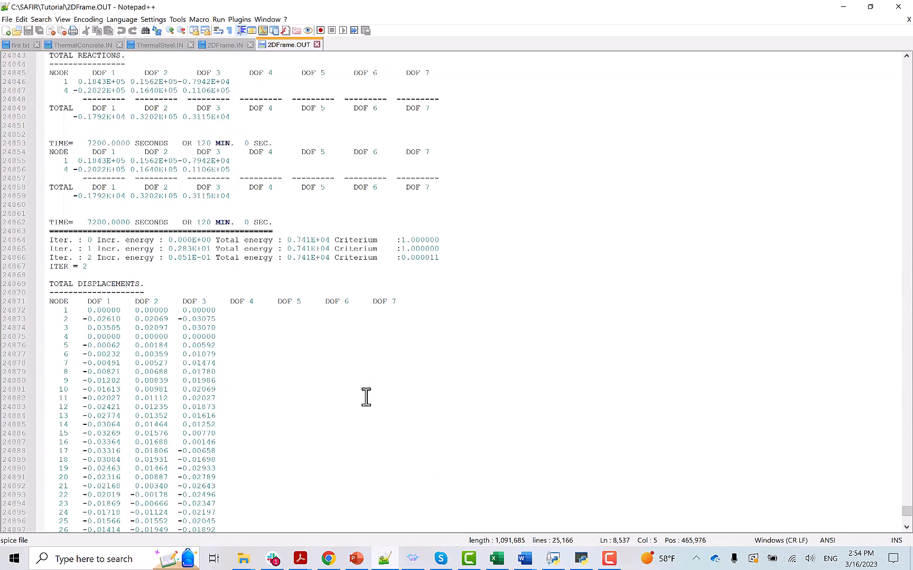
scroll(365, 396, up, 12)
scroll(88, 155, up, 3)
drag(49, 143, 168, 144)
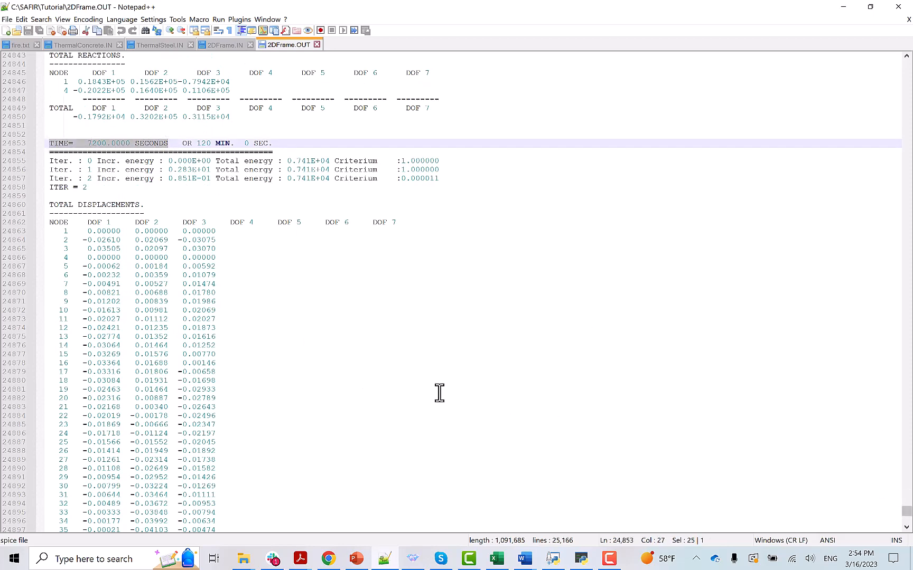
Switch to Diamond 2016 for SAFIR and open 2DFrame.XML from the Tutorial folder.
key(alt+Tab)
click(420, 552)
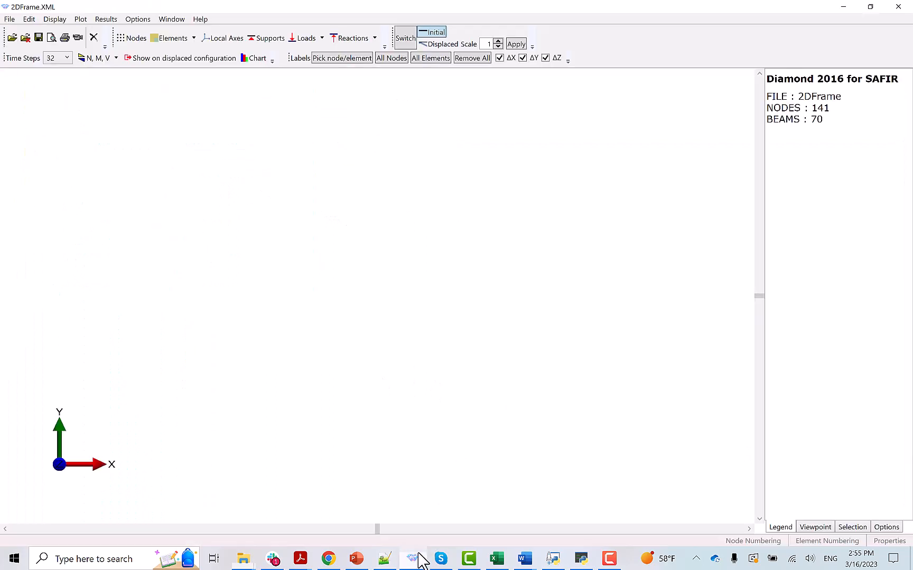
click(12, 42)
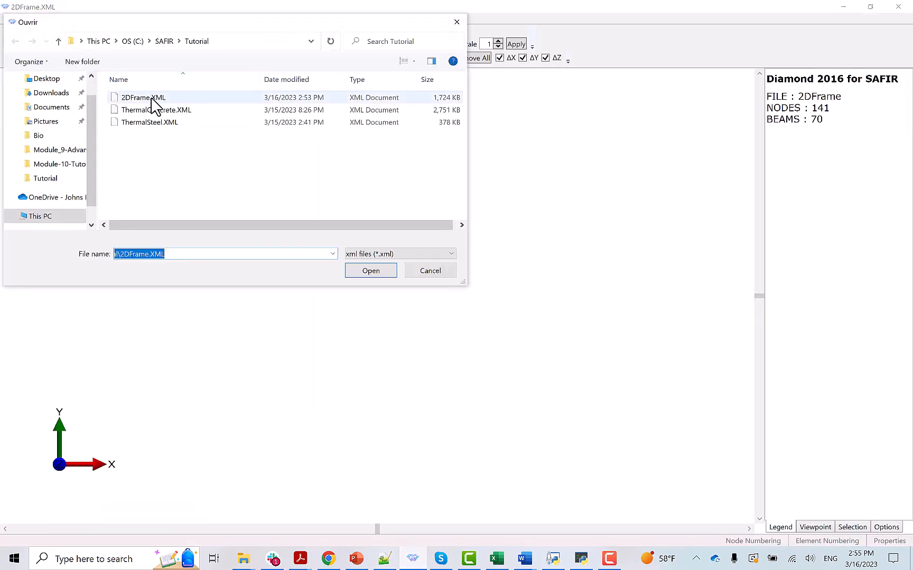
double_click(153, 99)
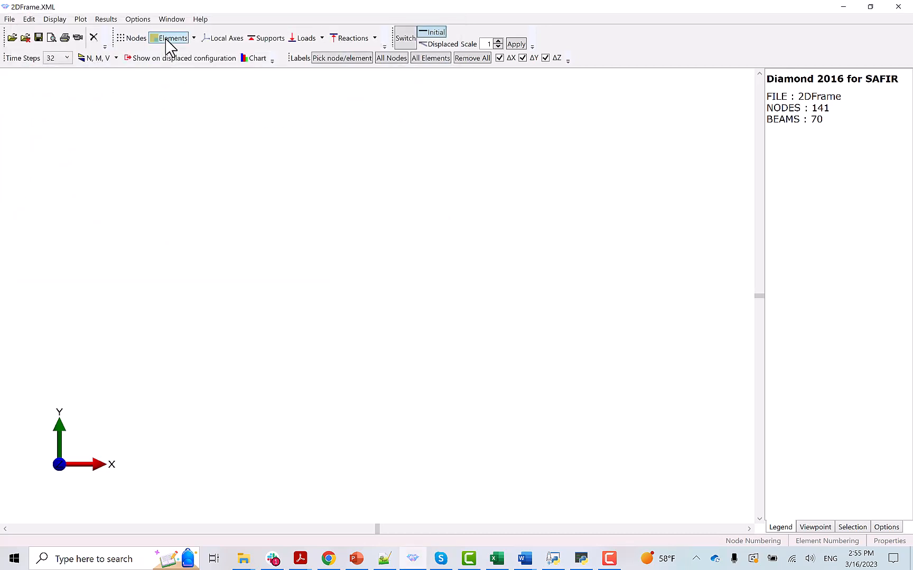
Display the frame's beam elements, supports, and the Point Loads XY and Distributed Loads of FLOAD.
click(170, 39)
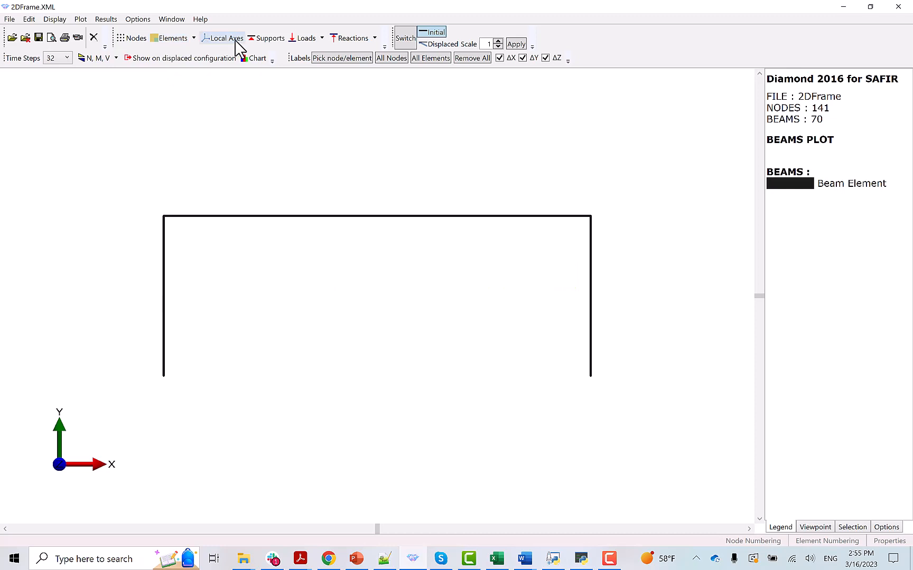
click(262, 42)
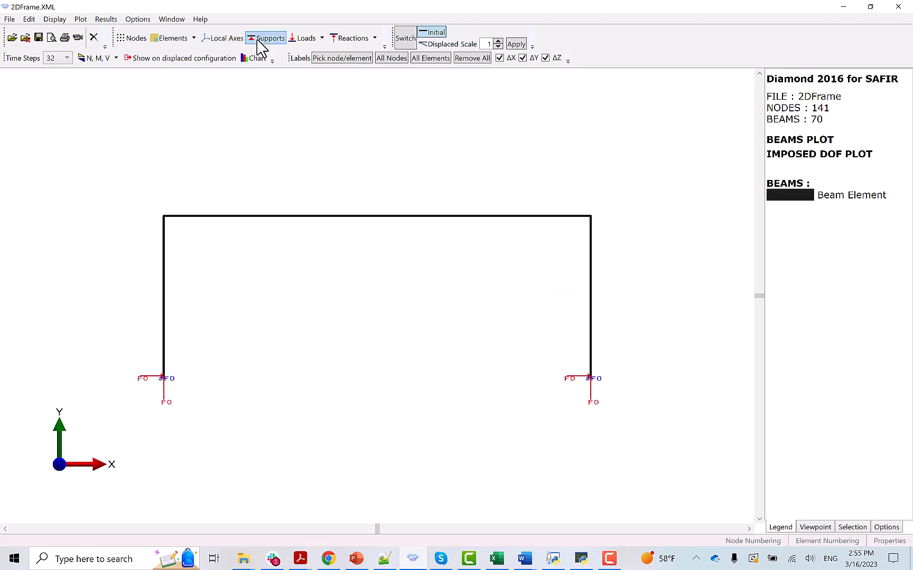
click(317, 38)
mouse_move(269, 47)
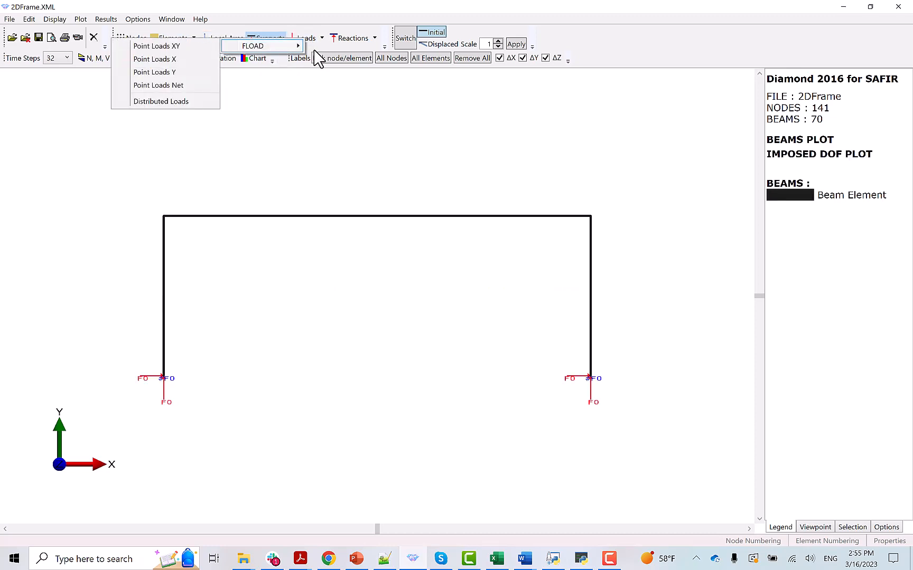
click(172, 48)
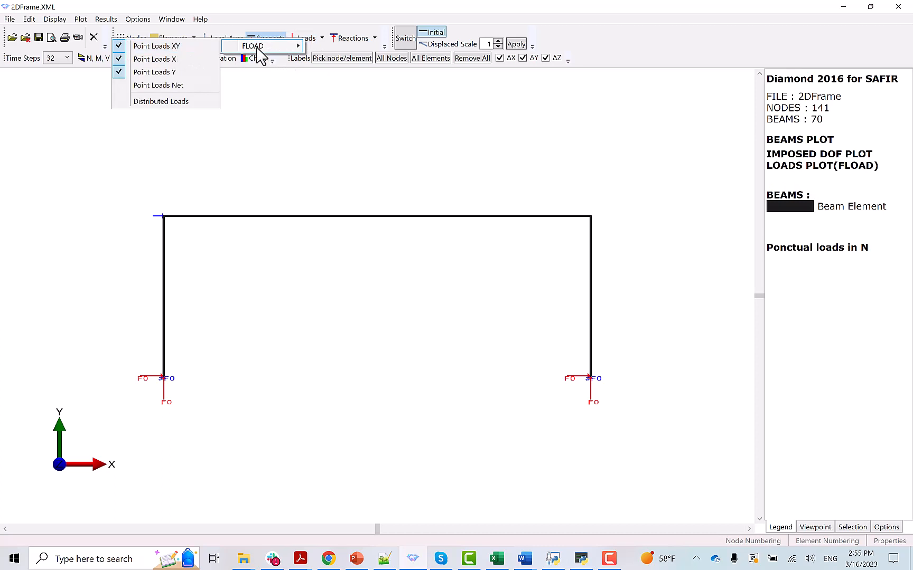
click(165, 102)
click(257, 19)
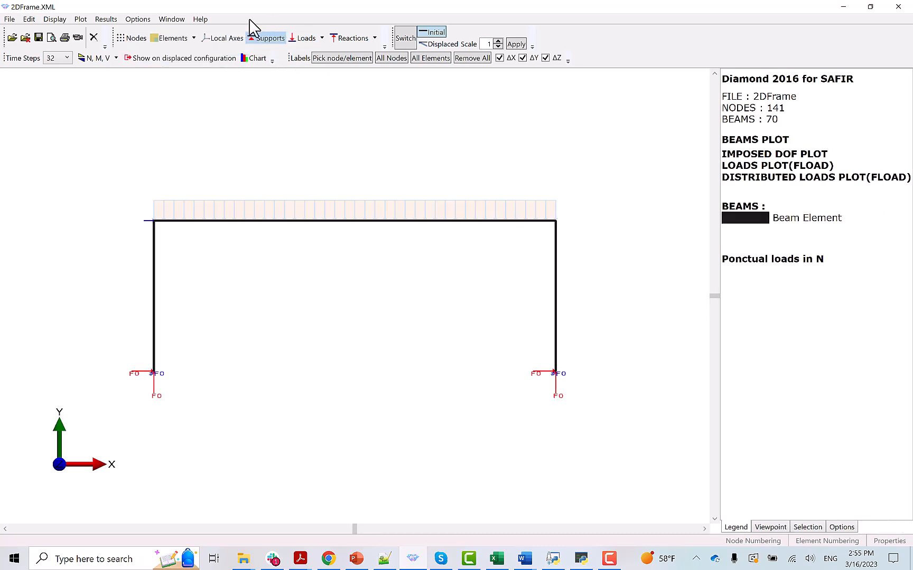
Show the local axes and examine their orientation along the beam and columns, zooming in on both upper corners of the frame.
click(219, 46)
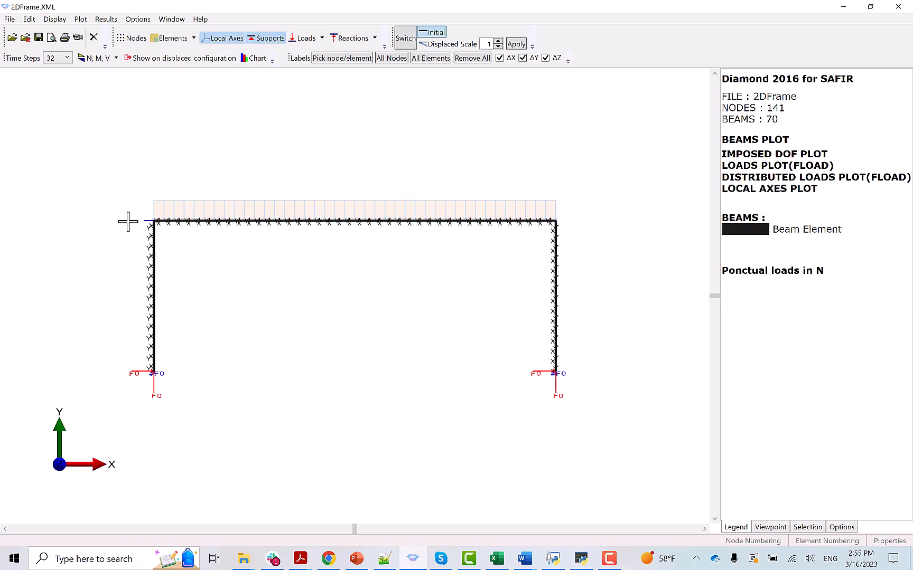
drag(129, 208, 214, 261)
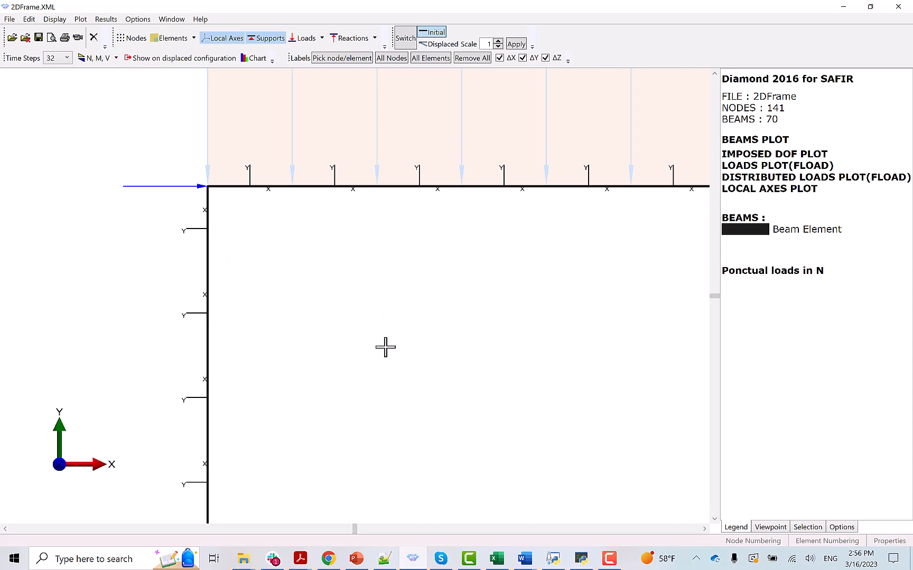
scroll(386, 349, down, 1)
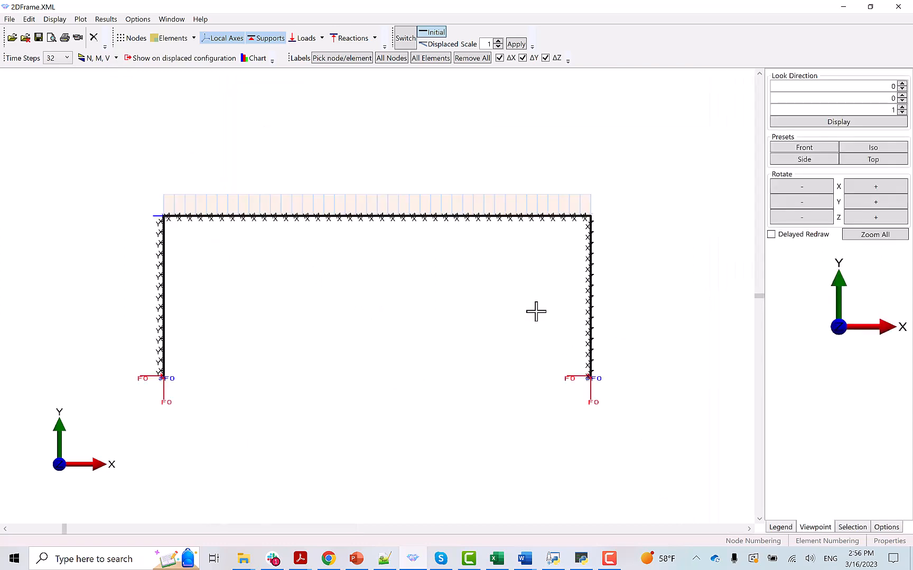
drag(517, 179, 645, 307)
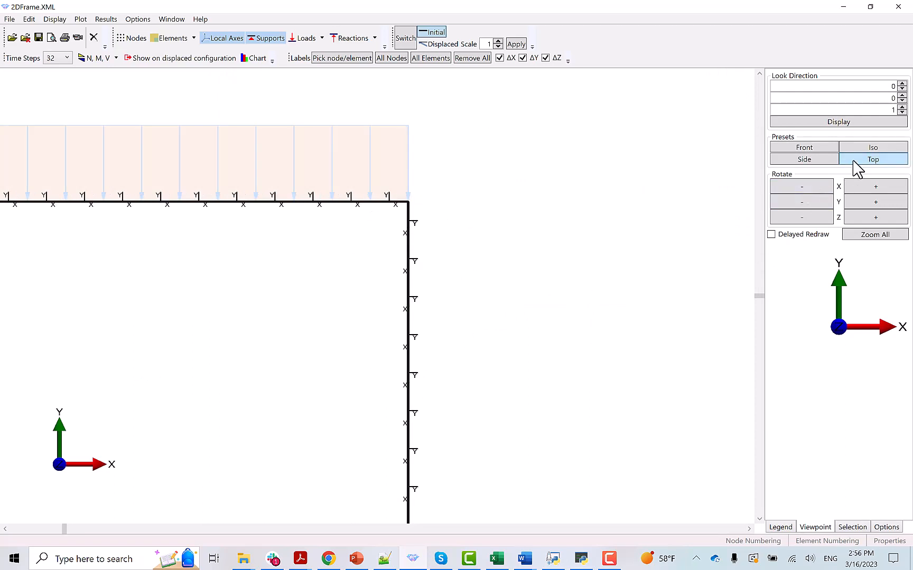
mouse_move(408, 204)
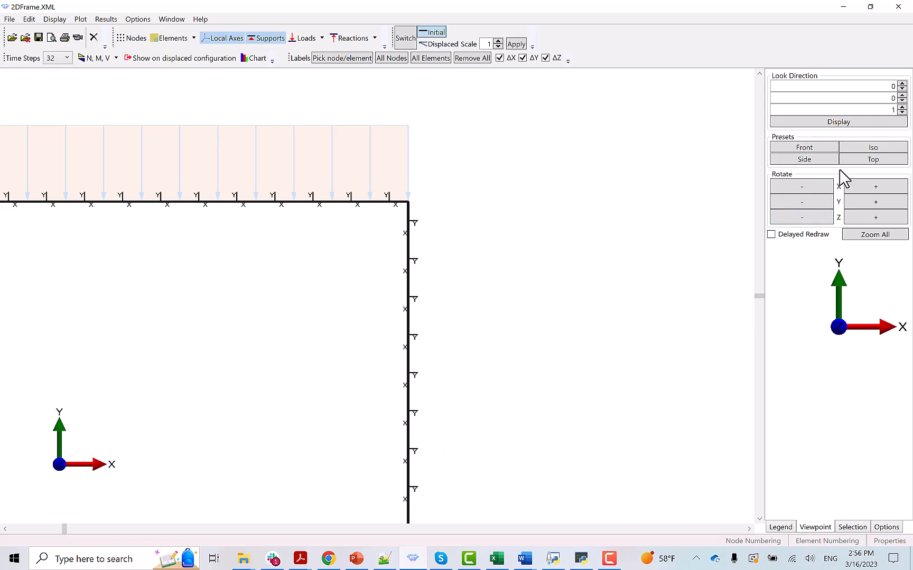
click(862, 160)
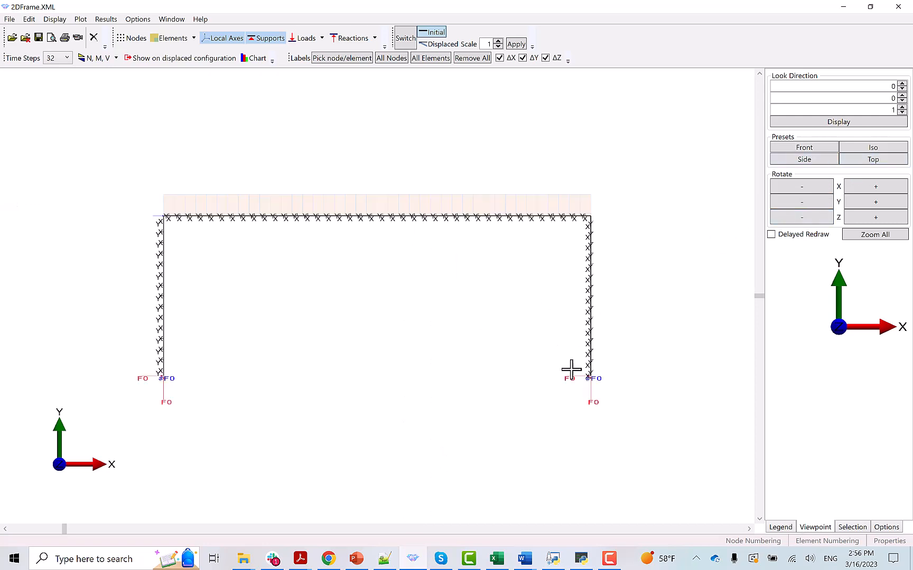
mouse_move(590, 378)
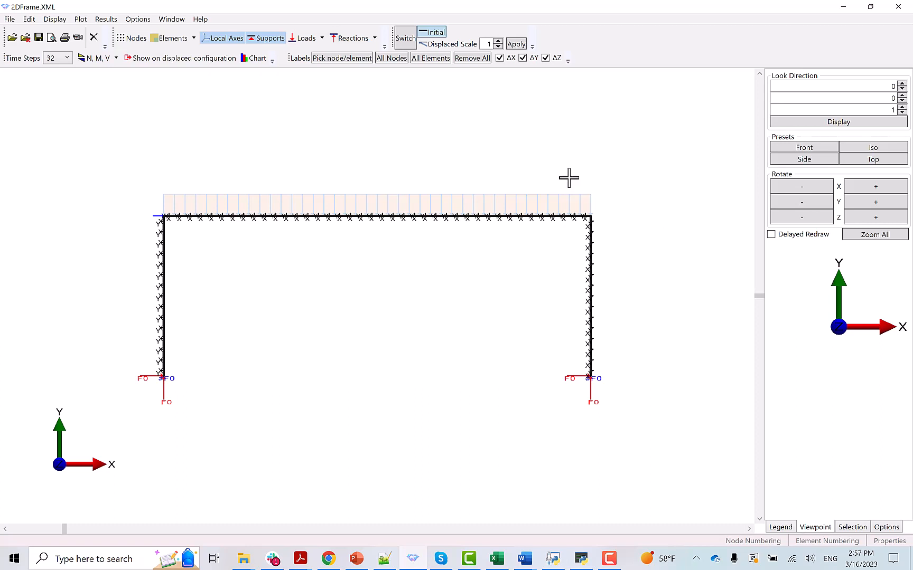
Hide the local axes and show the results on the displaced configuration at time step 7200.
click(223, 39)
click(435, 32)
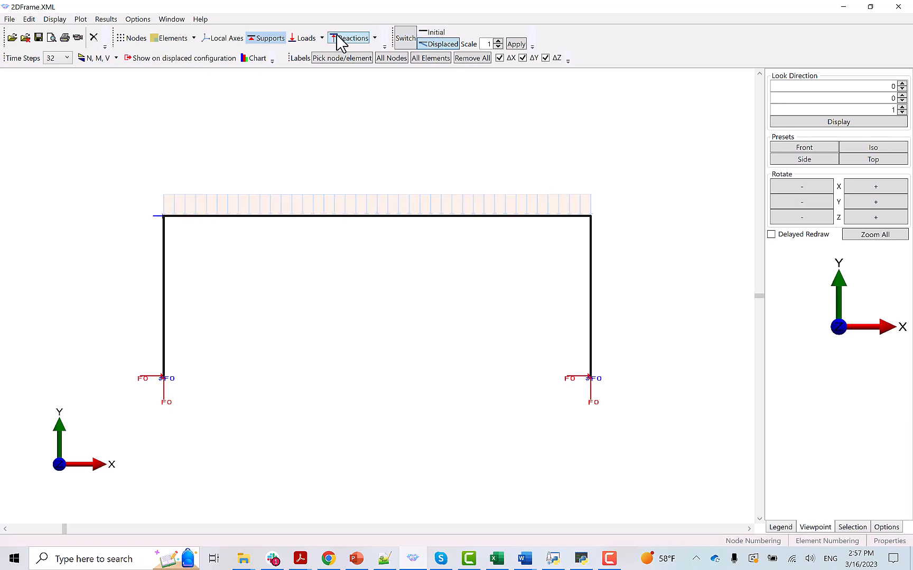
click(156, 59)
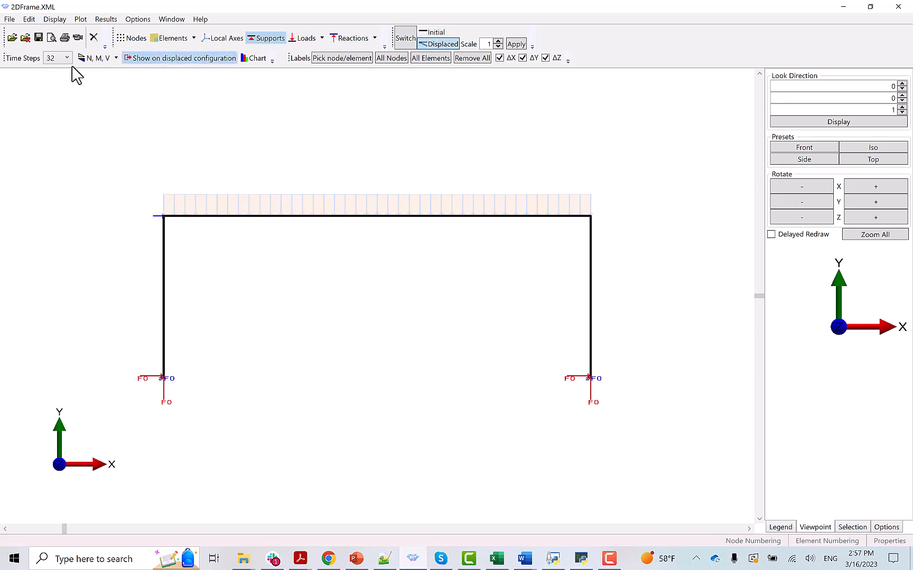
click(67, 58)
scroll(53, 237, down, 13)
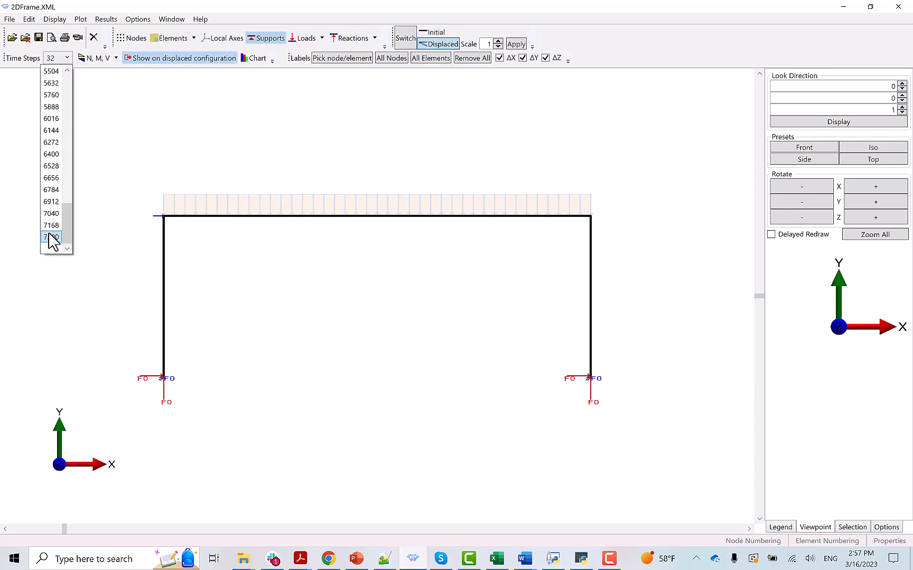
click(51, 237)
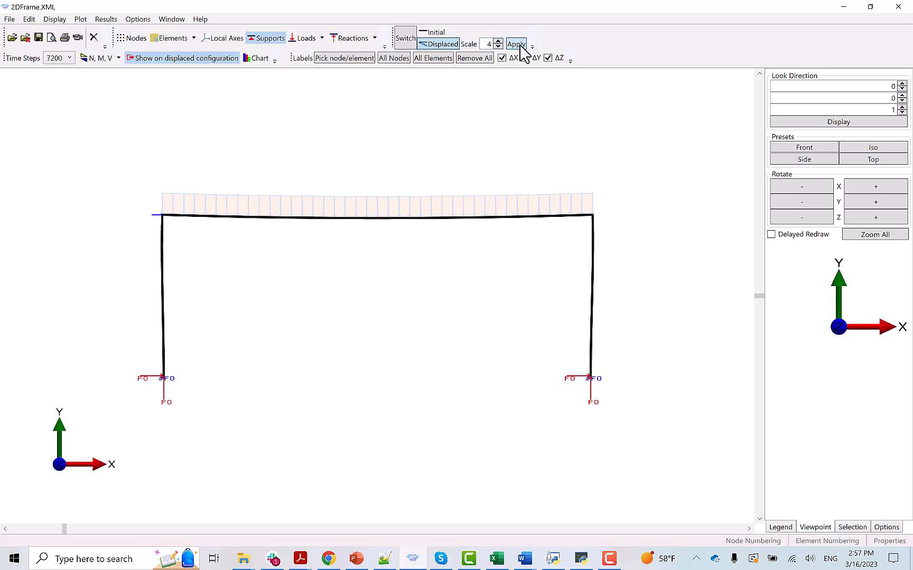
Magnify the displaced shape of the frame by setting the displacement scale to 6.
click(519, 46)
click(498, 43)
click(515, 45)
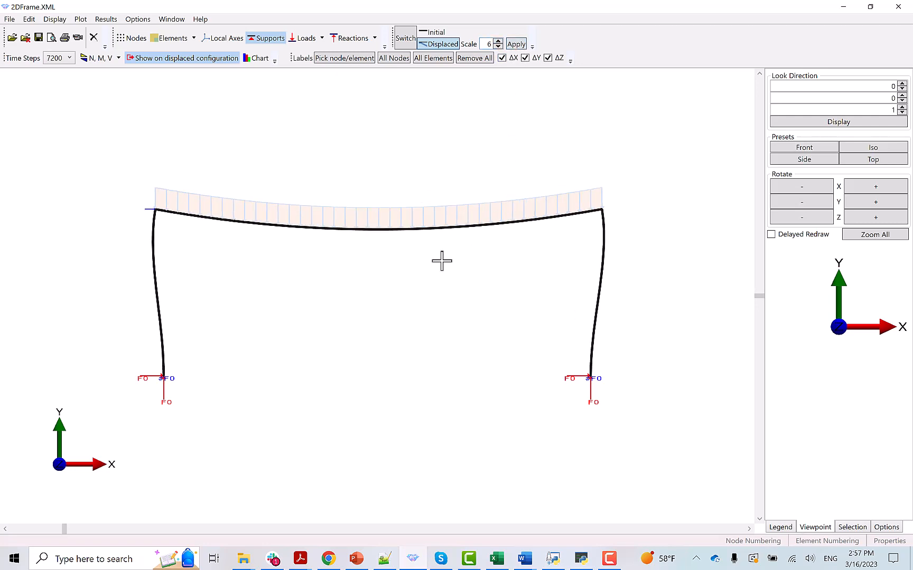
Plot the Bending Moment Mz diagram and set its scale factor to 3E-05 m per 1 Nm.
right_click(189, 94)
mouse_move(154, 226)
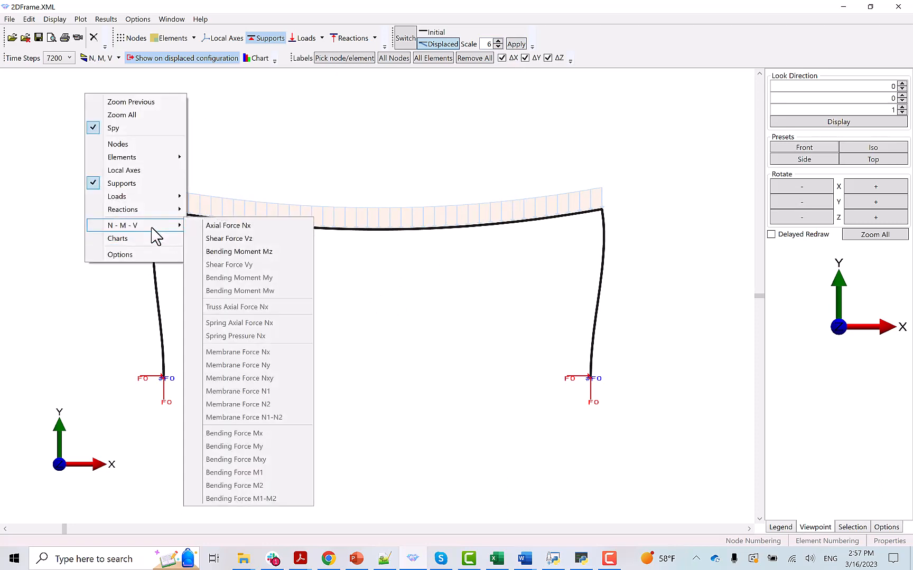
click(259, 252)
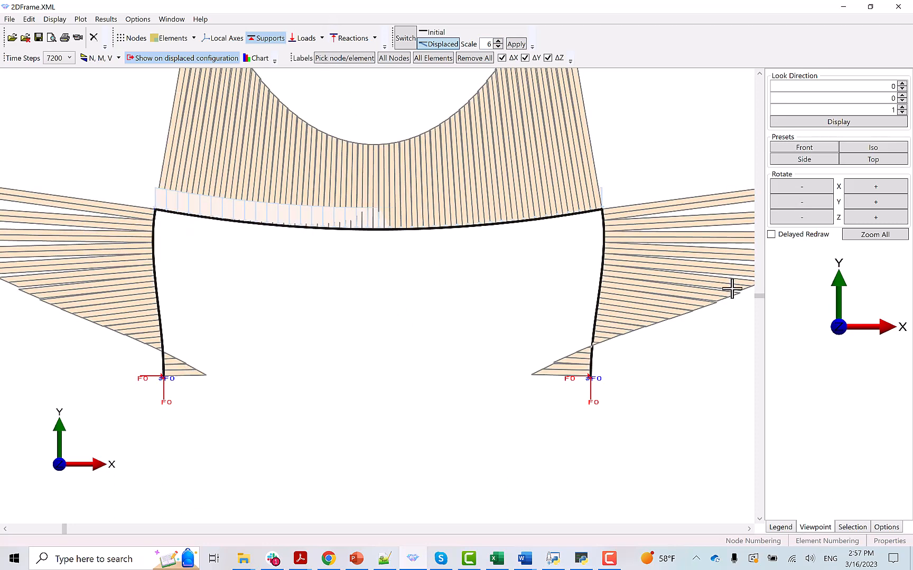
click(886, 528)
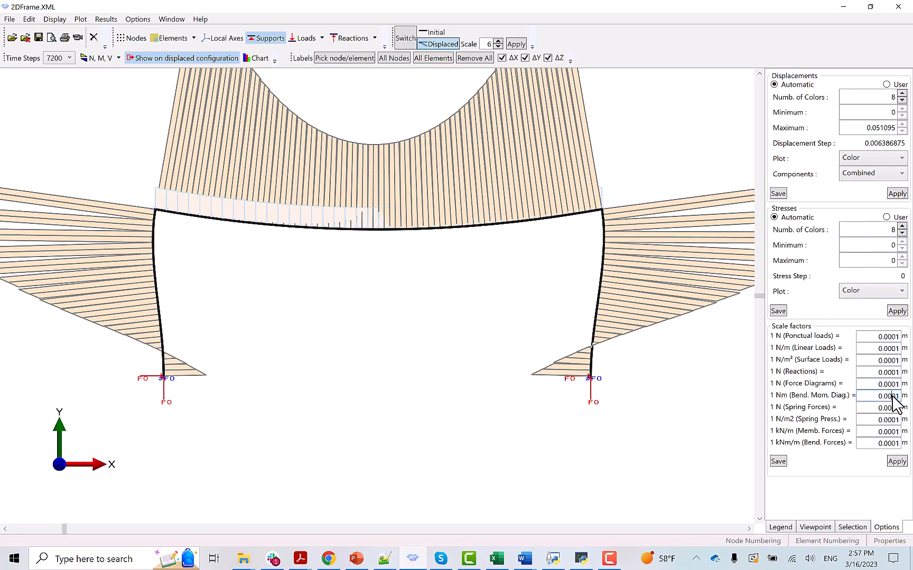
click(897, 462)
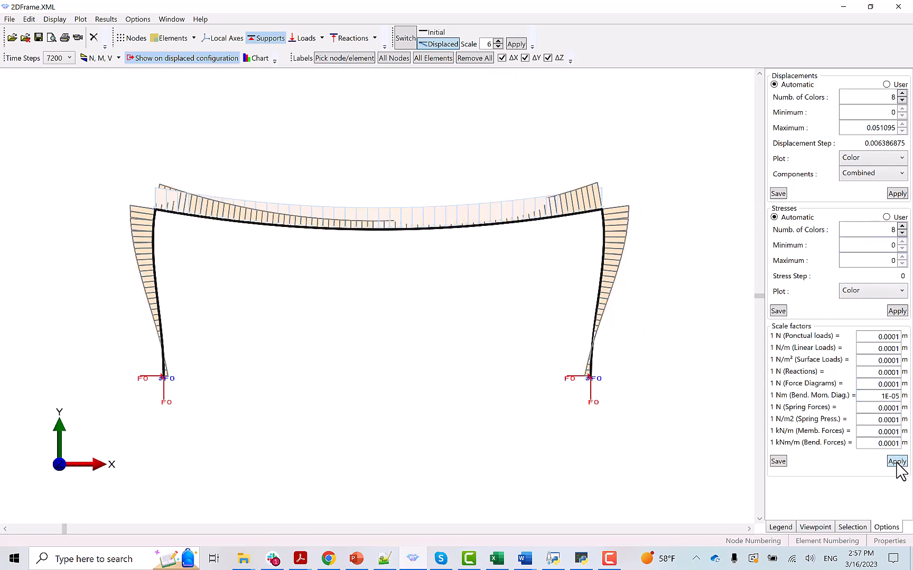
Compare the frame's bending moment diagram at time steps 32 and 1792.
click(68, 57)
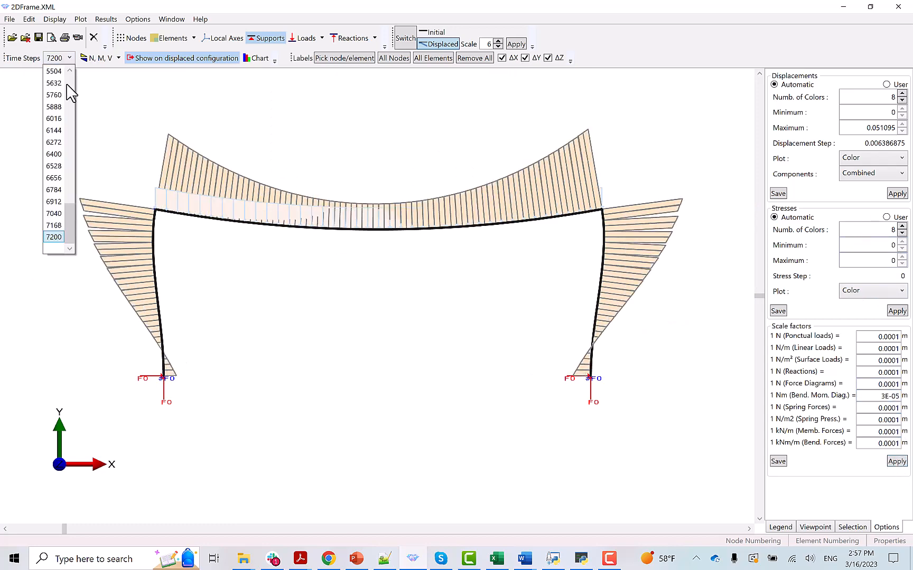
drag(68, 219, 57, 82)
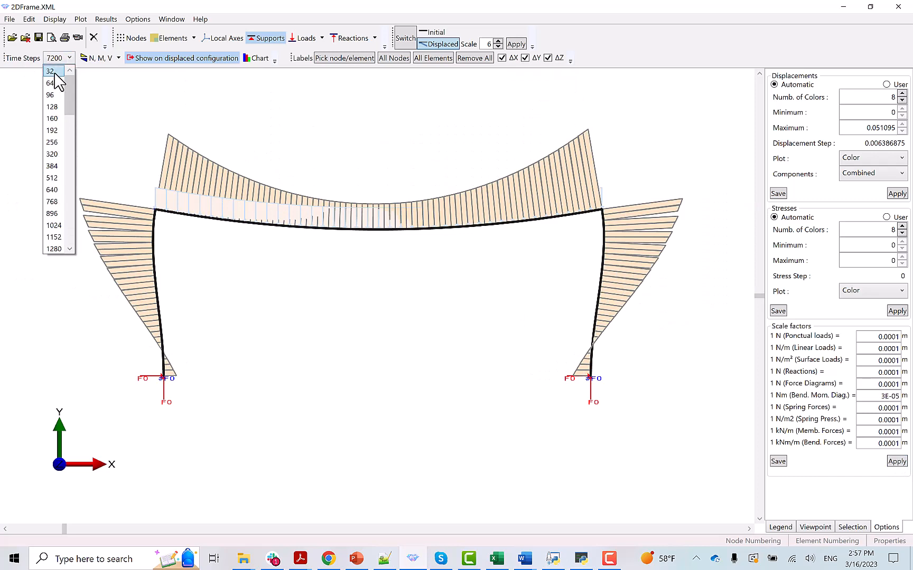
click(55, 74)
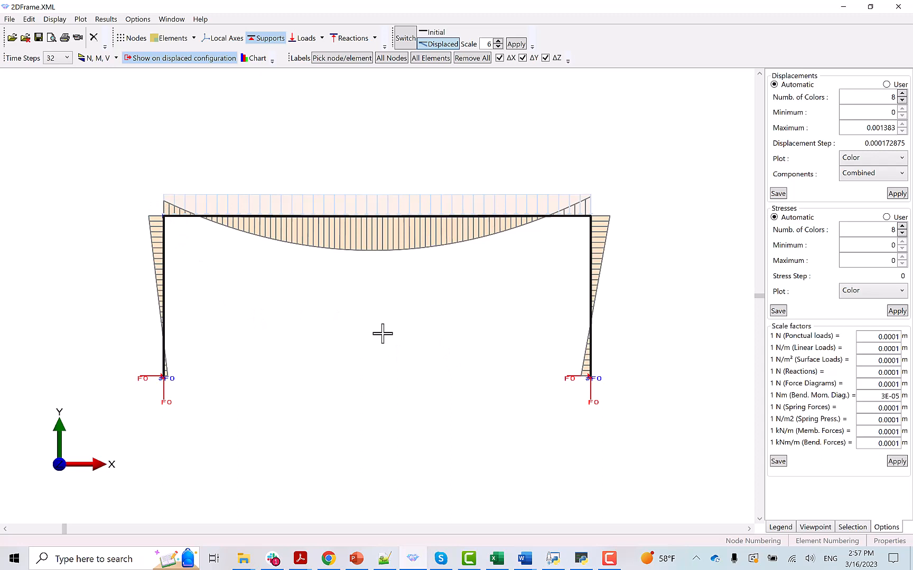
click(66, 58)
scroll(64, 120, down, 2)
drag(65, 120, 50, 142)
click(50, 142)
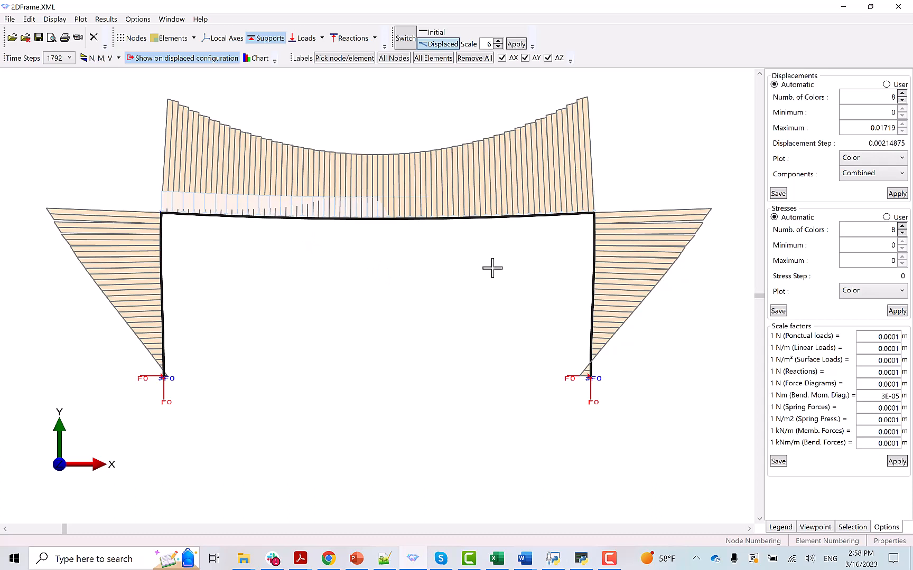
Return to time step 7200 and inspect the internal forces of the beam element near midspan.
click(69, 58)
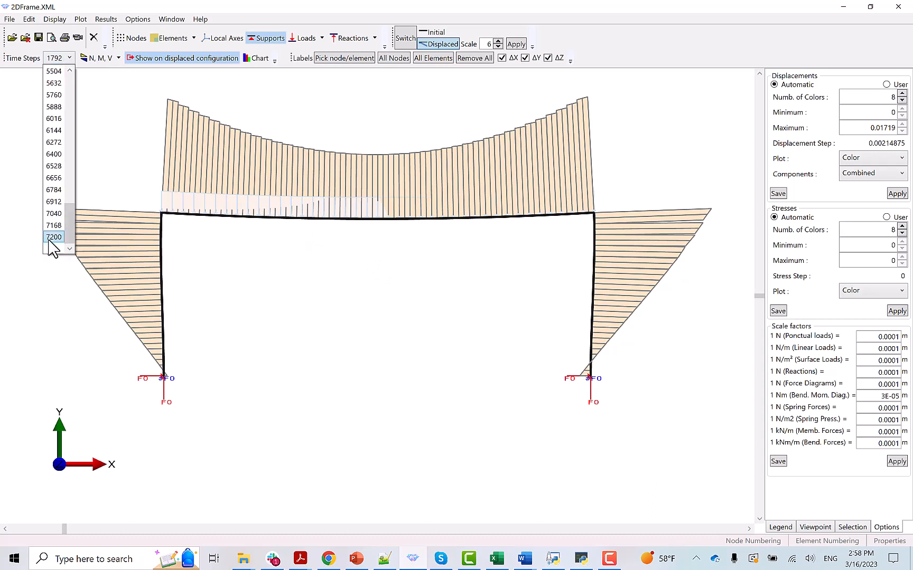
click(53, 238)
mouse_move(385, 231)
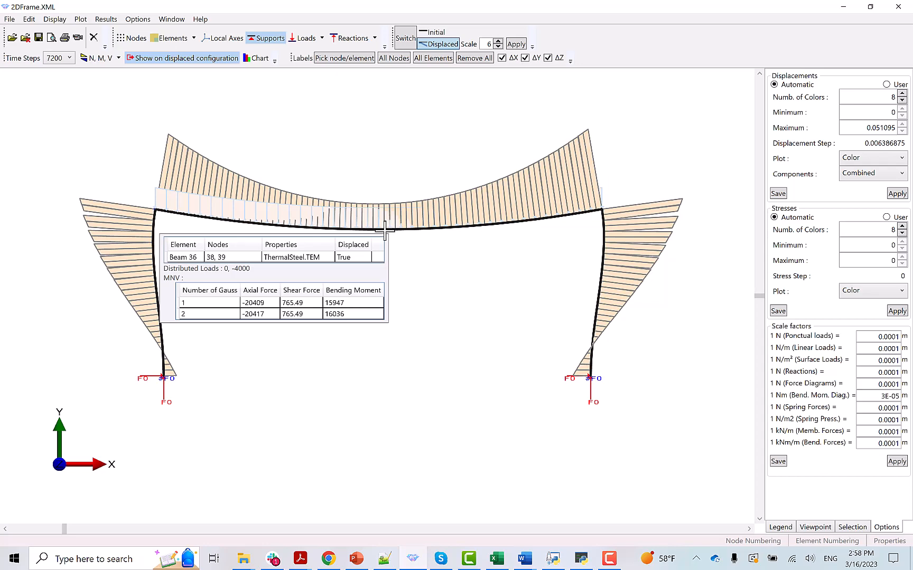
Chart the displacement of Node 38 over time for DOF 2.
click(258, 58)
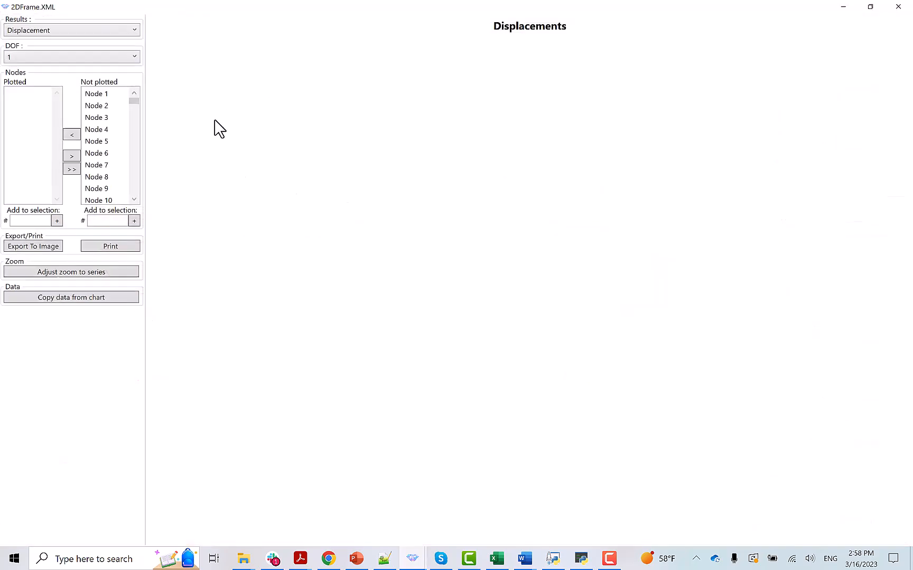
click(102, 222)
text(38)
click(134, 221)
click(72, 155)
click(38, 60)
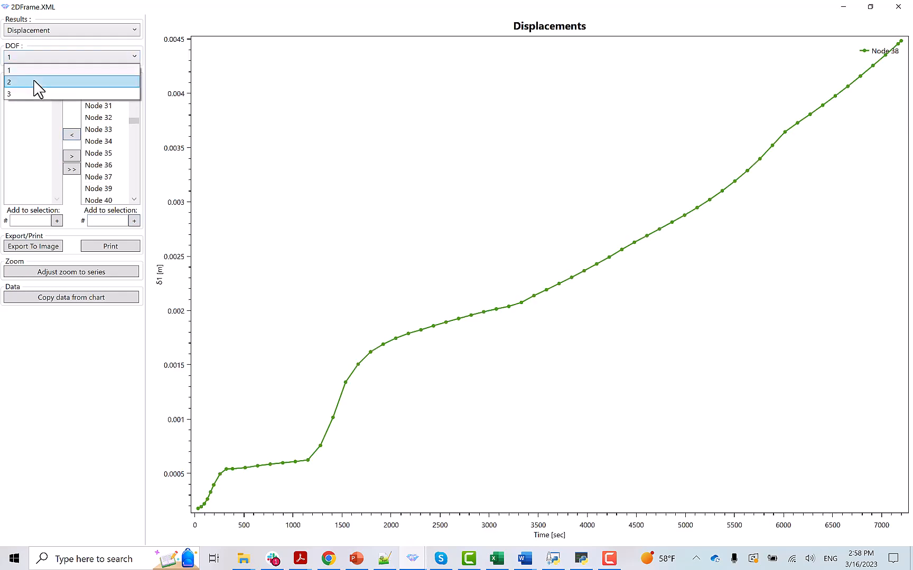
click(34, 84)
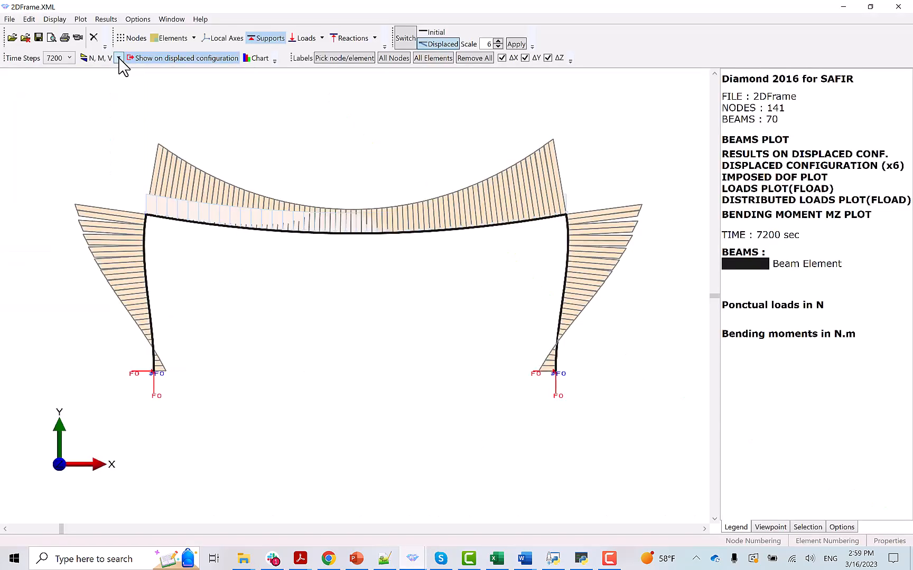
Return to the frame plot and display the Axial Force Nx diagram at time step 32.
click(118, 58)
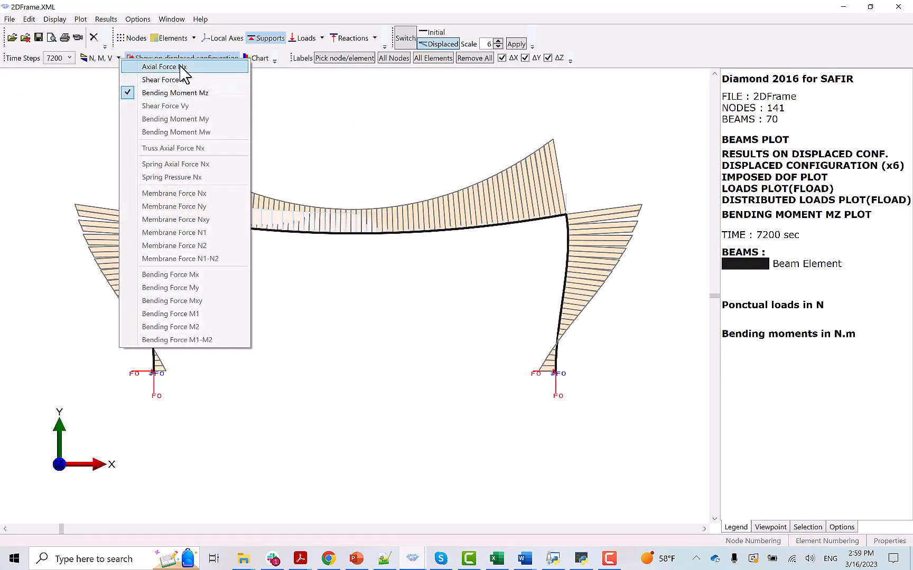
click(180, 67)
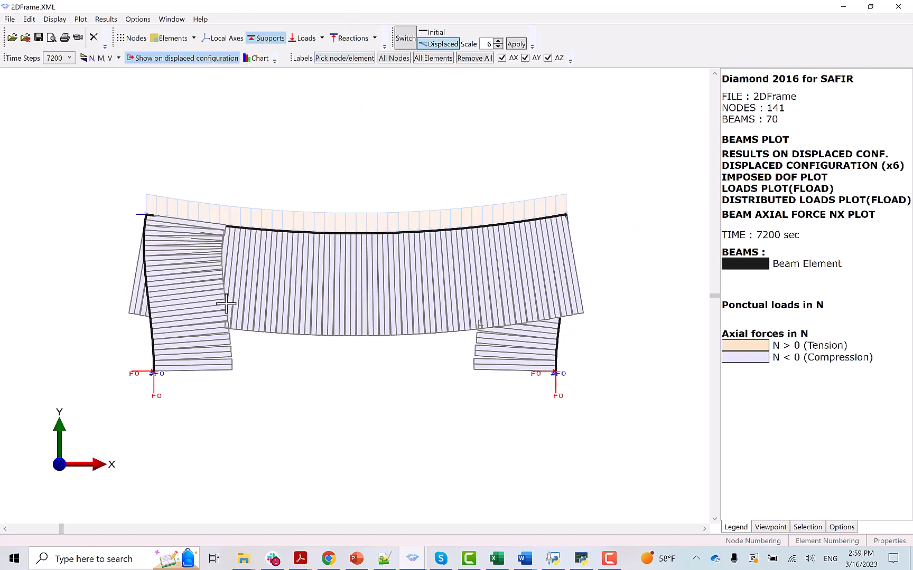
click(70, 59)
drag(67, 217, 72, 58)
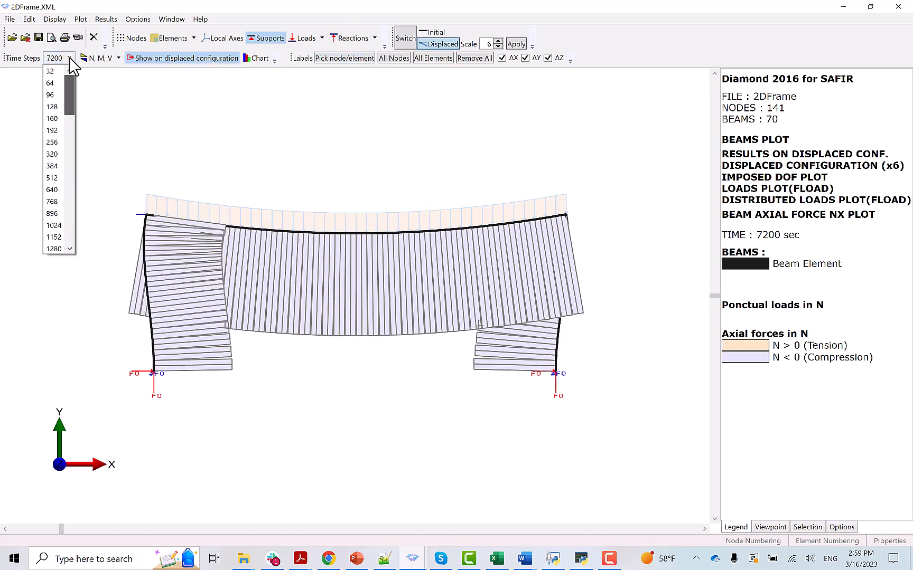
click(53, 71)
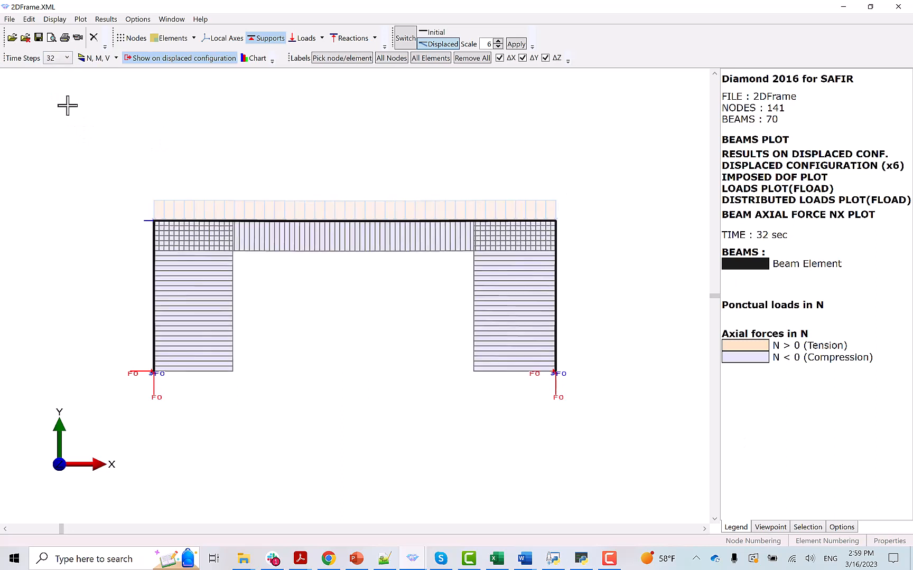
Change the axial force diagram's time step to 640.
click(55, 60)
click(72, 109)
click(63, 59)
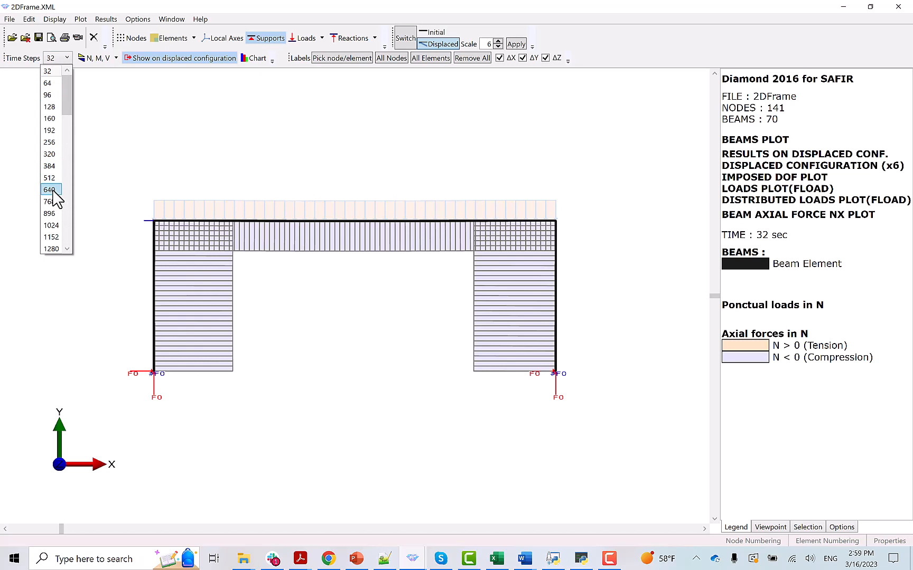
click(52, 189)
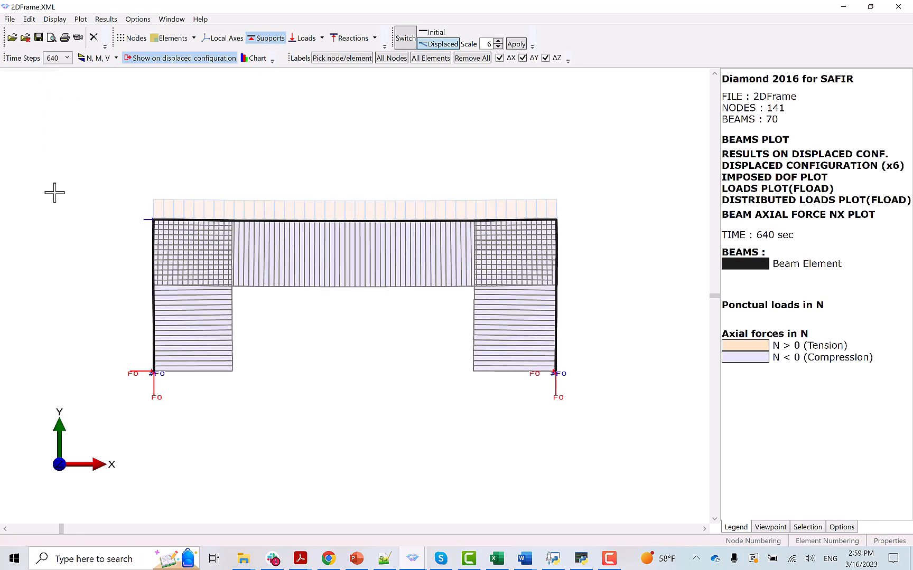